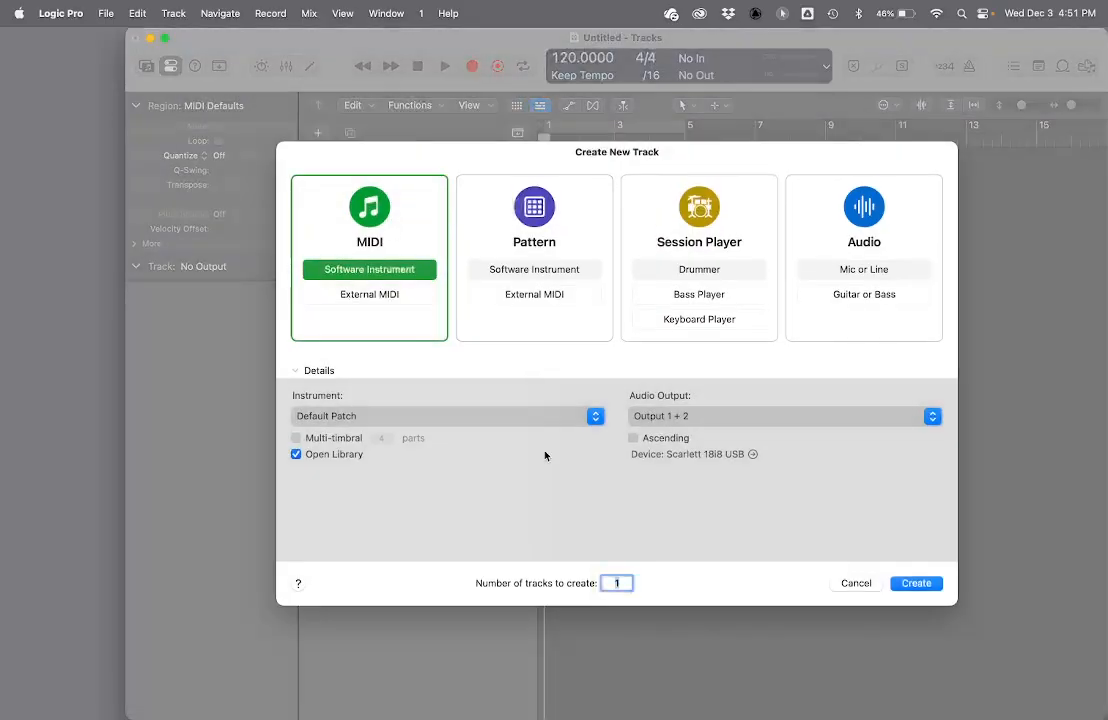
# - Create one software instrument MIDI track and load the Roland TR-808 patch from the Electronic Drum Kit sounds
pyautogui.click(910, 583)
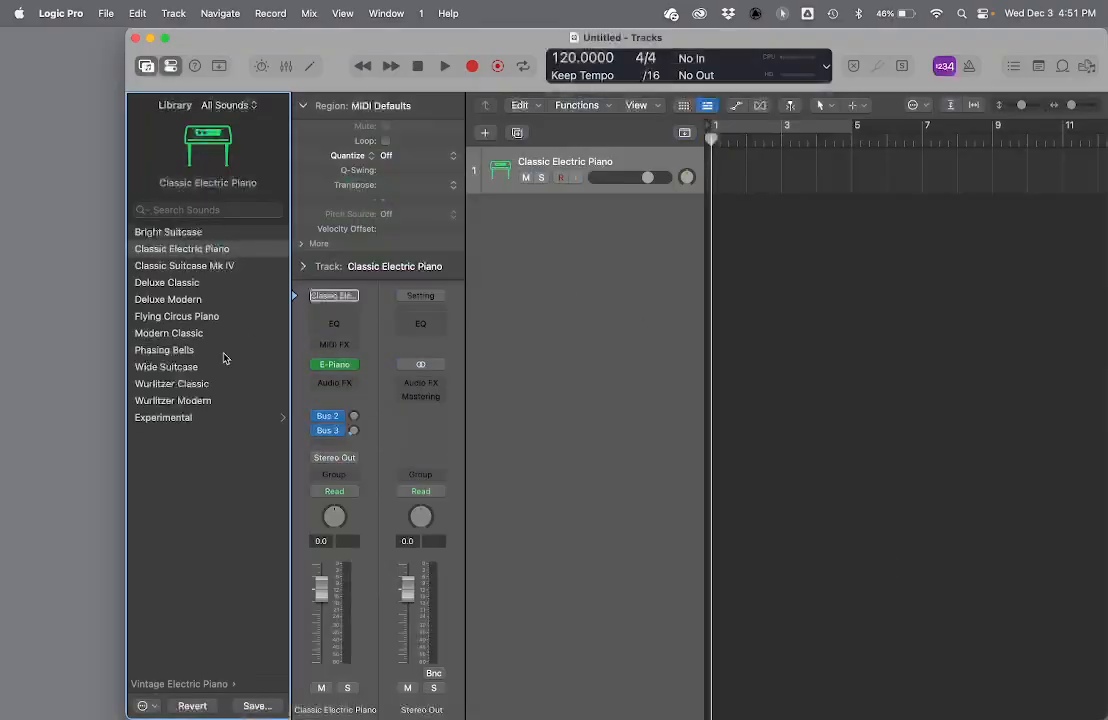
pyautogui.hscroll(-5, 198, 405)
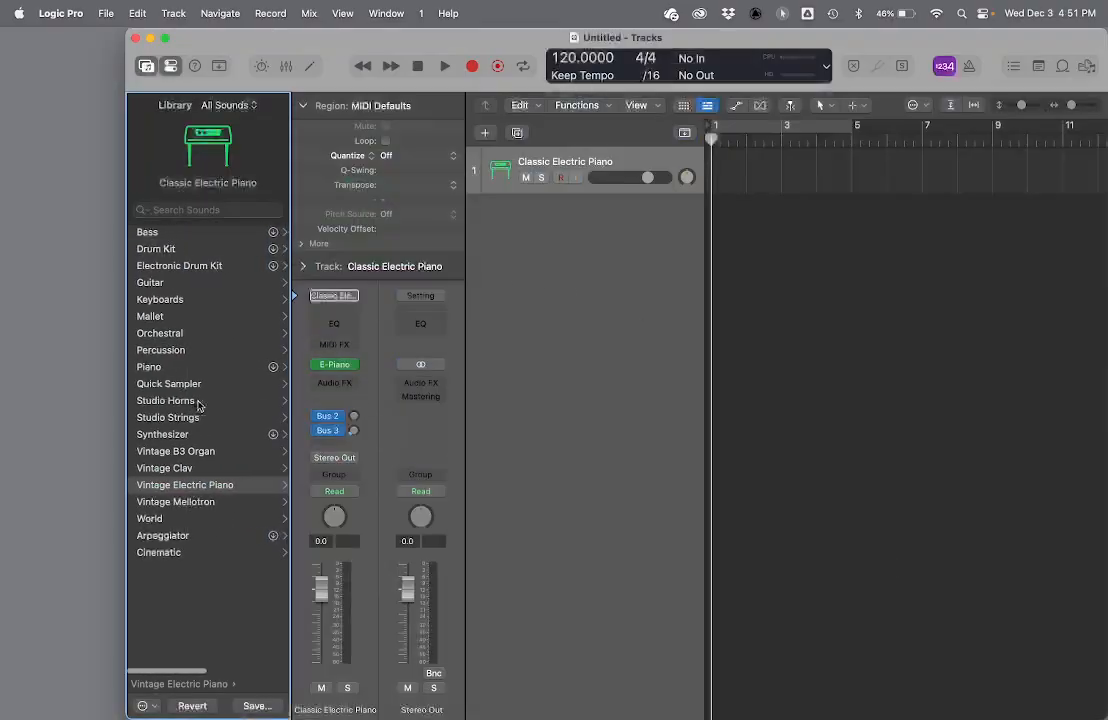
pyautogui.click(188, 265)
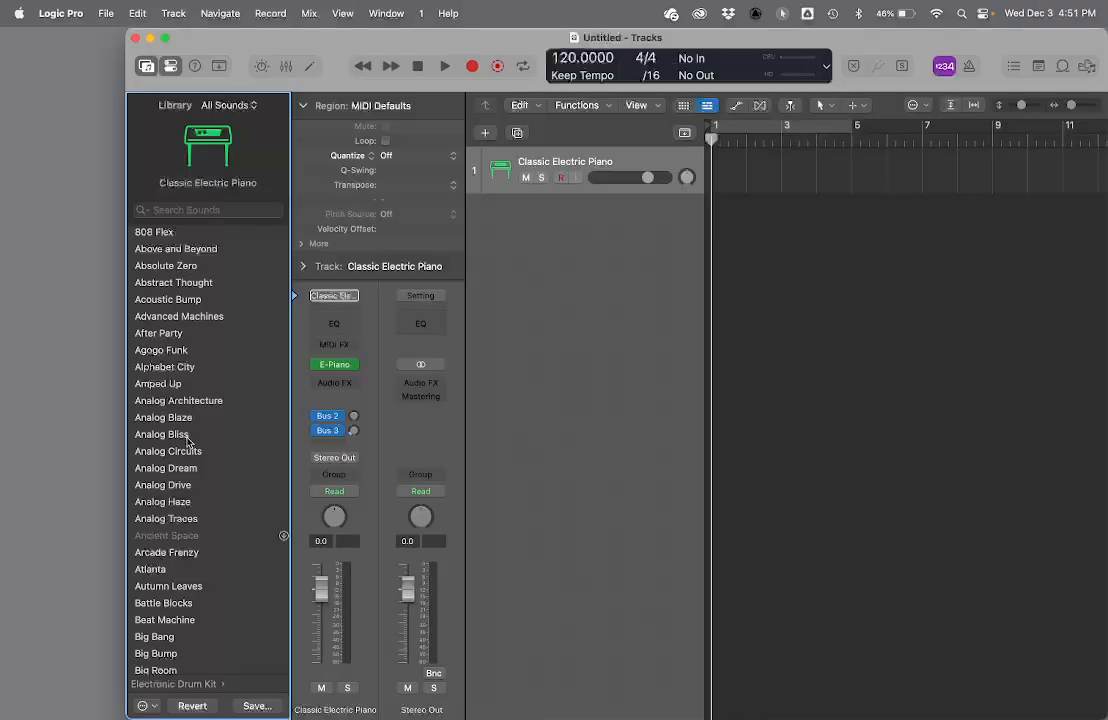
pyautogui.scroll(-20, 187, 440)
pyautogui.scroll(-20, 187, 443)
pyautogui.scroll(-15, 187, 443)
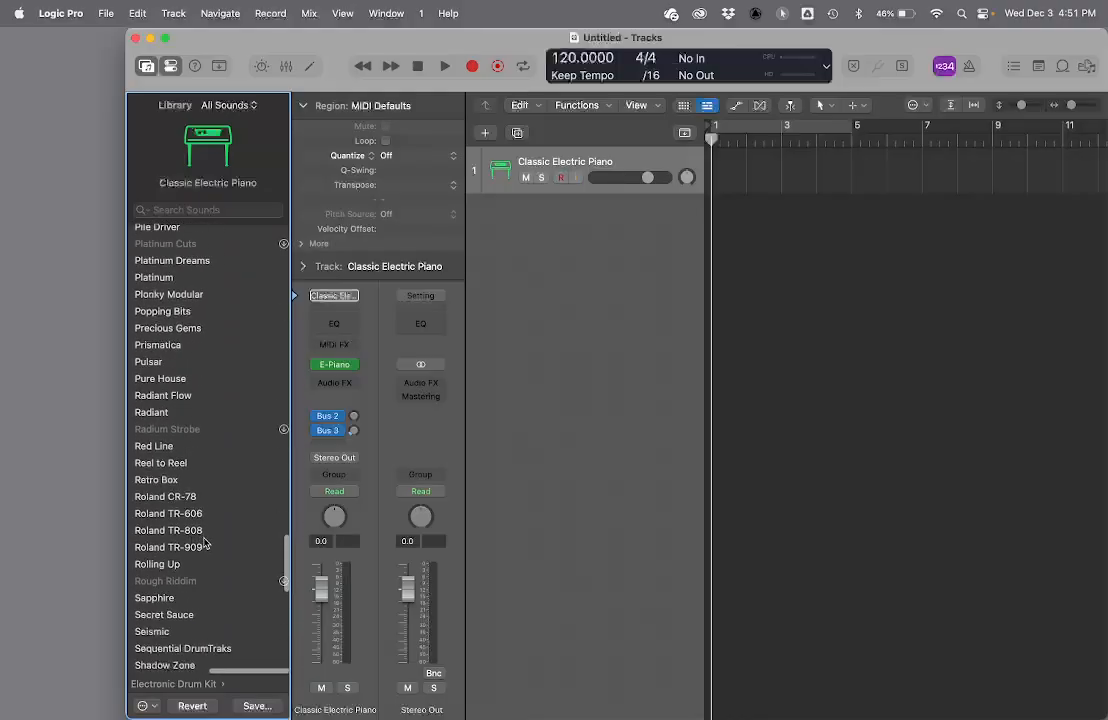
pyautogui.click(214, 531)
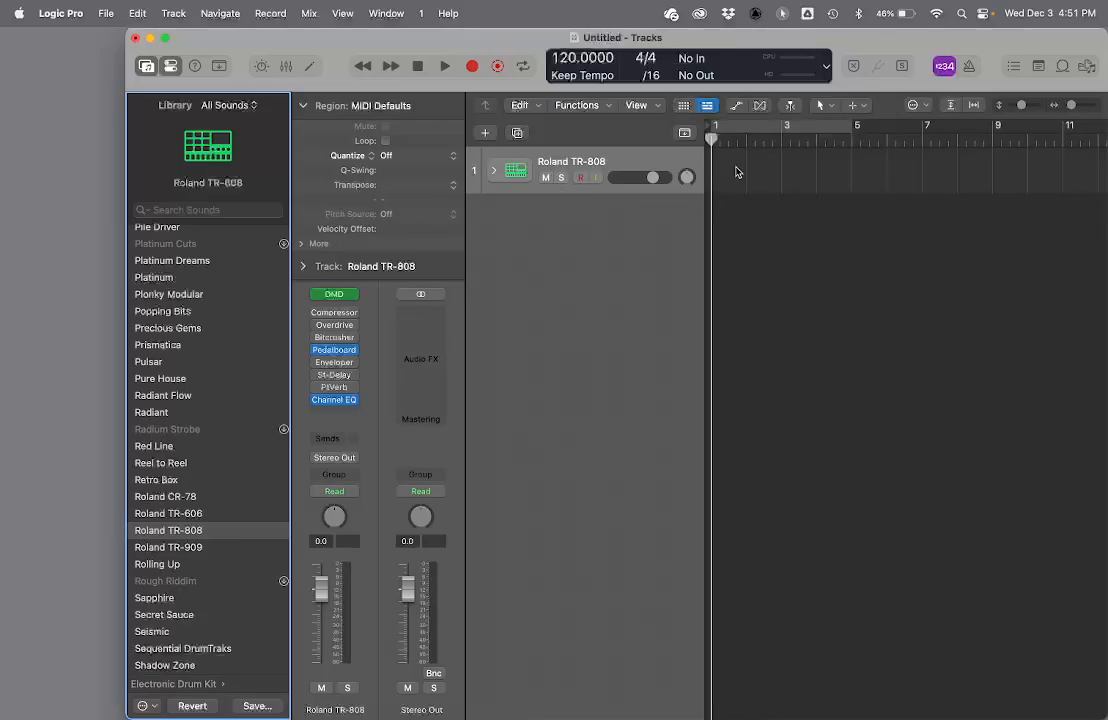
# - Increase the drum track's height, then reposition and widen the project window to fill the screen
pyautogui.moveTo(647, 190); pyautogui.dragTo(642, 264)
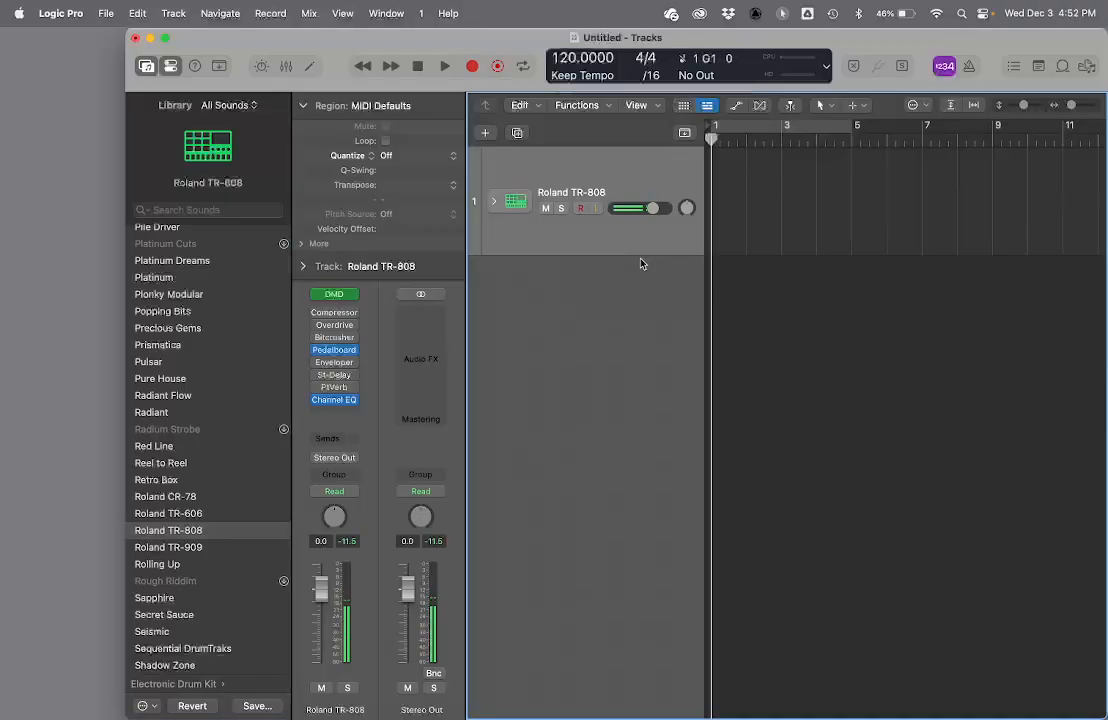
pyautogui.moveTo(247, 45); pyautogui.dragTo(121, 22)
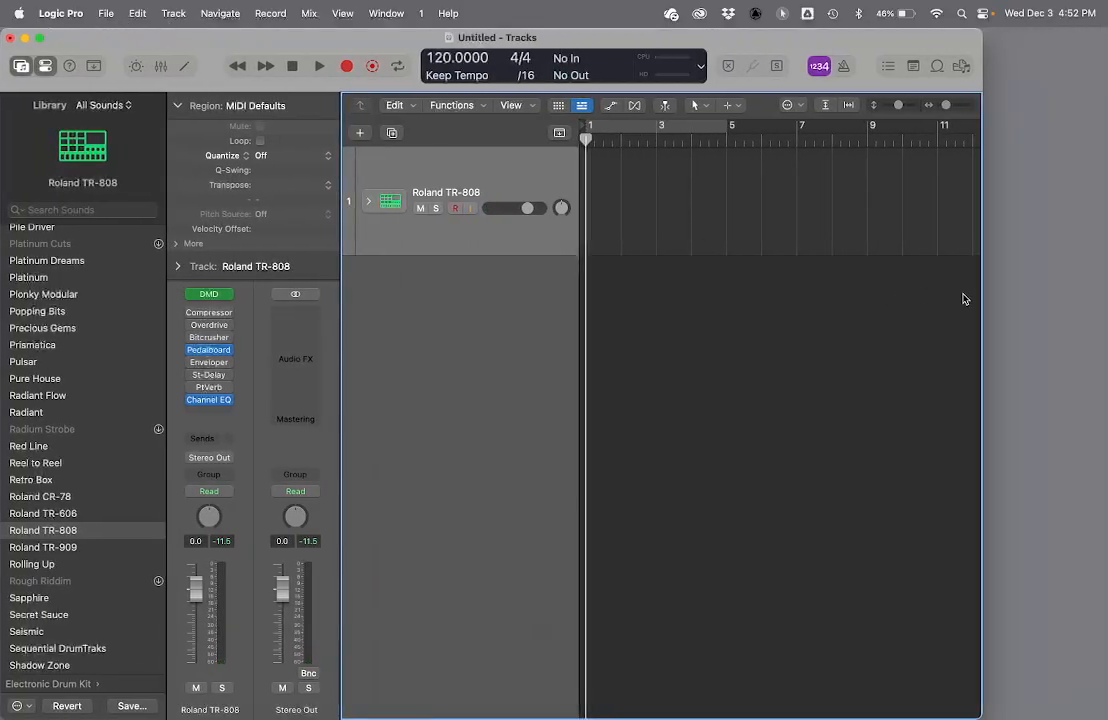
pyautogui.moveTo(985, 297); pyautogui.dragTo(1102, 288)
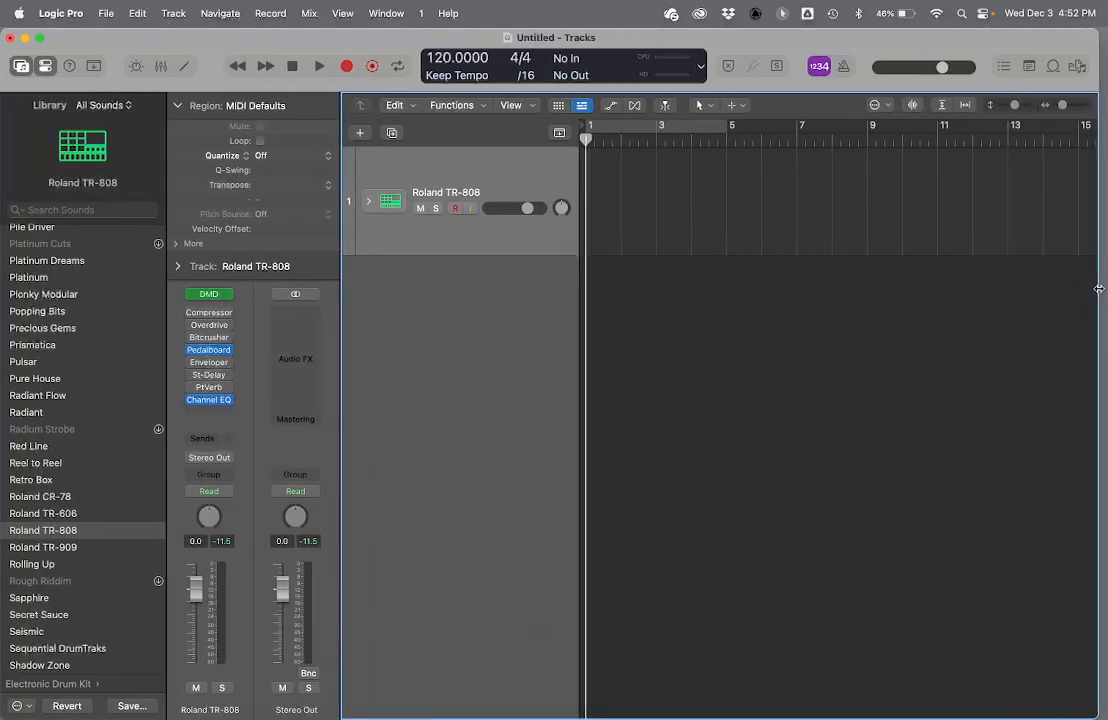
# - Create a pattern region at bar 1 on the Roland TR-808 track and enlarge the Step Sequencer
pyautogui.rightClick(595, 202)
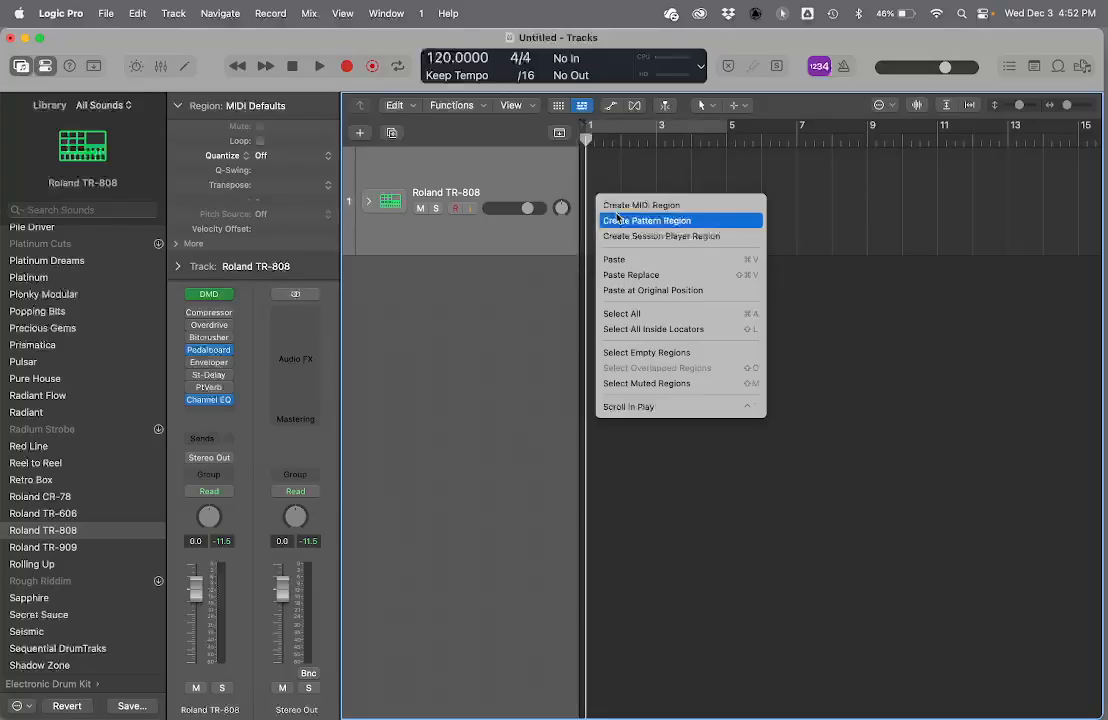
pyautogui.click(617, 218)
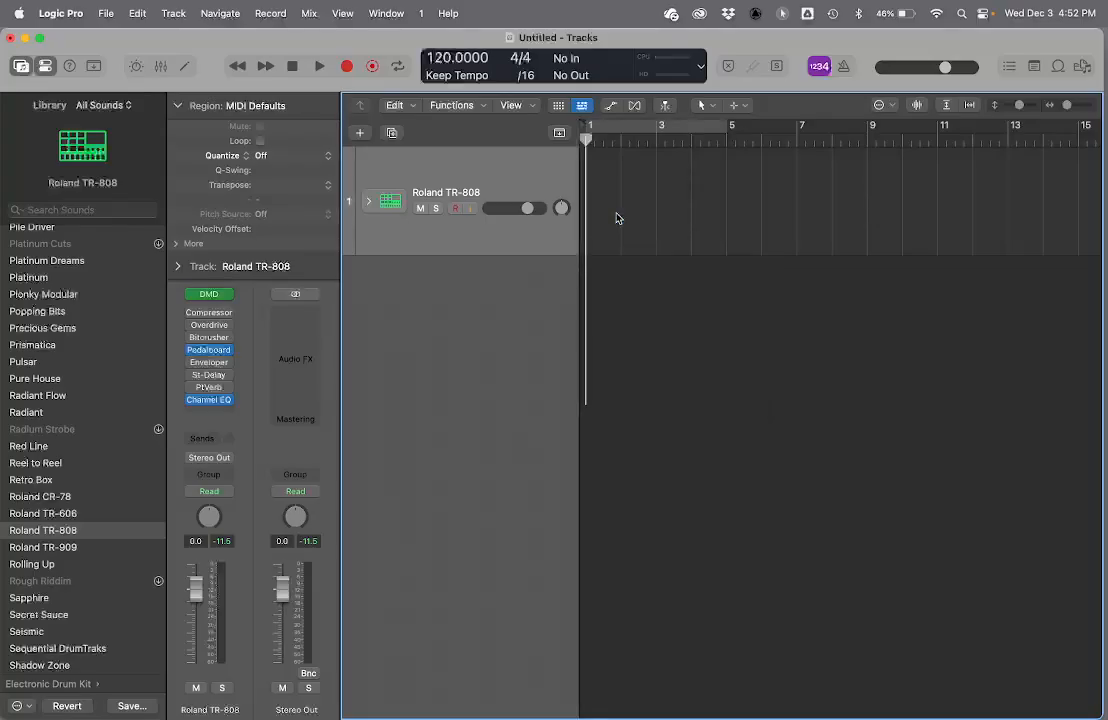
pyautogui.moveTo(543, 407); pyautogui.dragTo(550, 300)
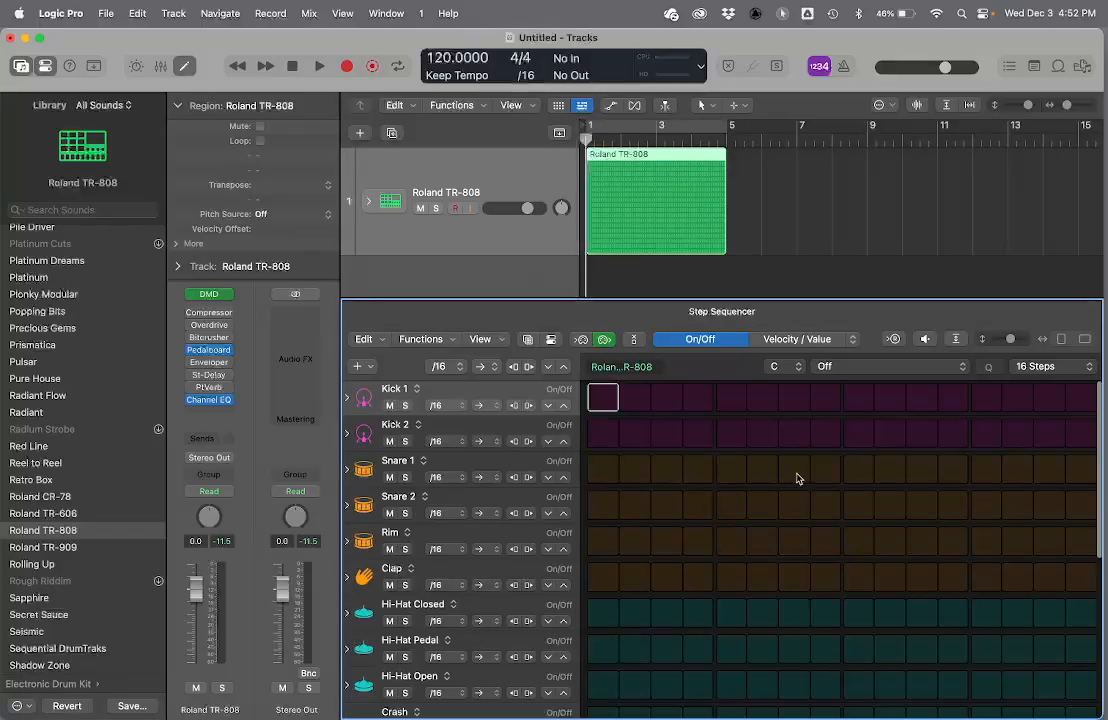
# - Place Kick 1 hits on steps 1 and 9 and Snare 1 hits on steps 5 and 13
pyautogui.click(603, 399)
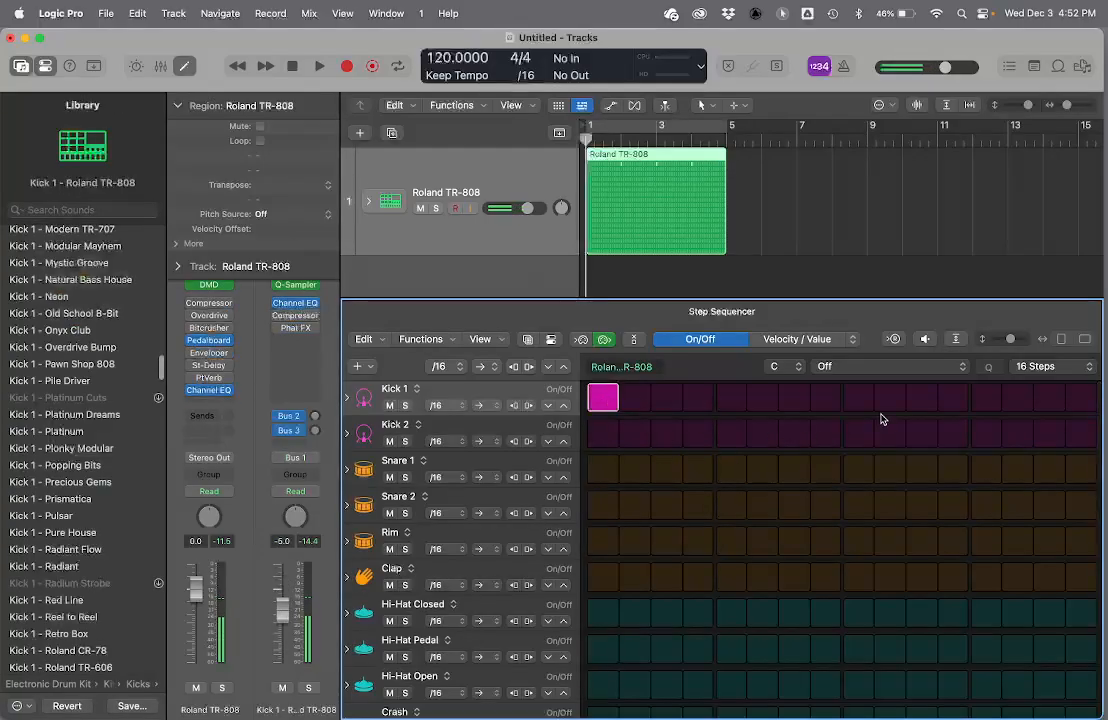
pyautogui.click(852, 397)
pyautogui.click(731, 469)
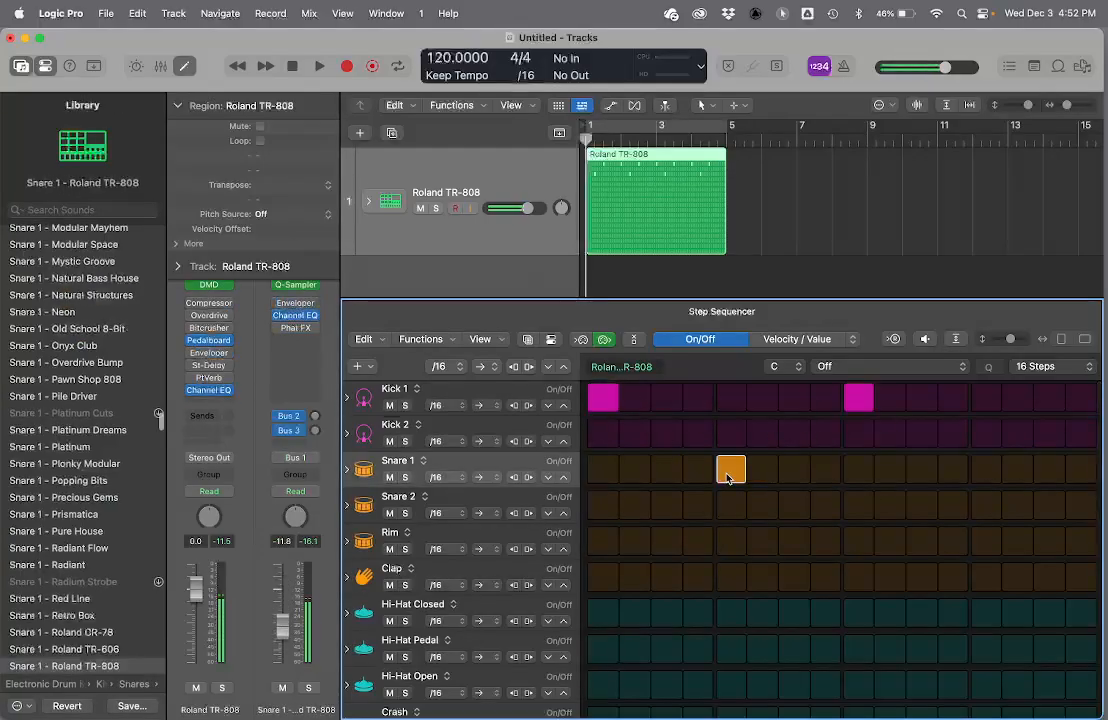
pyautogui.click(993, 472)
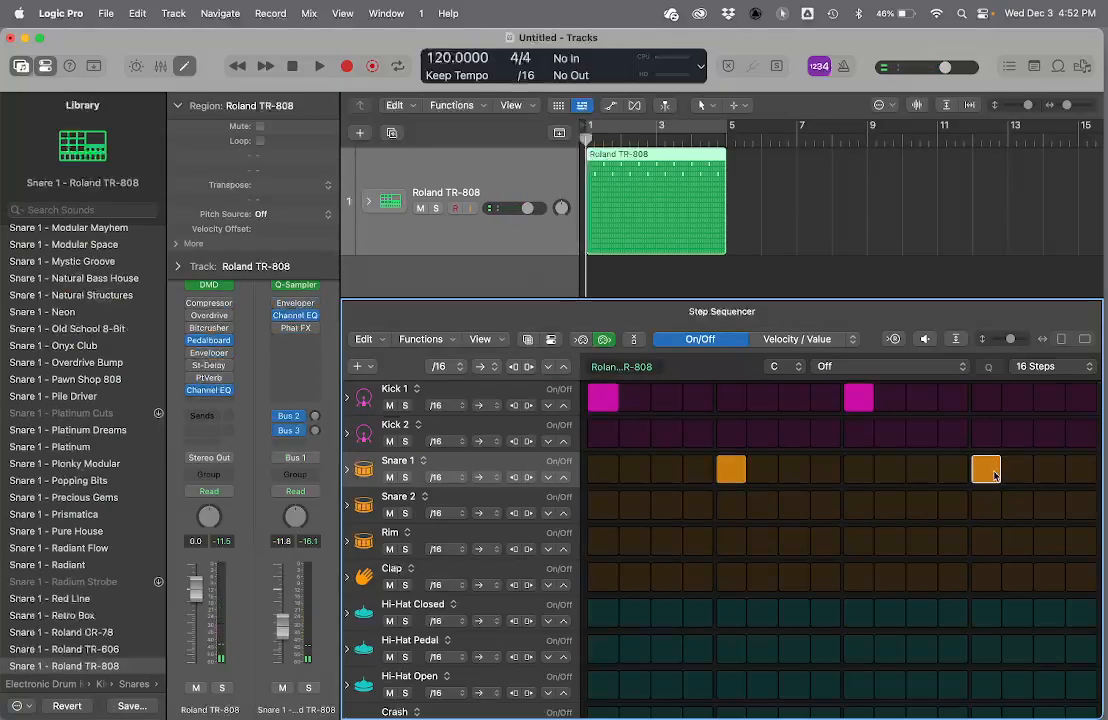
# - Place Hi-Hat Closed hits on every odd-numbered step from 1 to 15
pyautogui.click(603, 614)
pyautogui.click(648, 618)
pyautogui.click(656, 620)
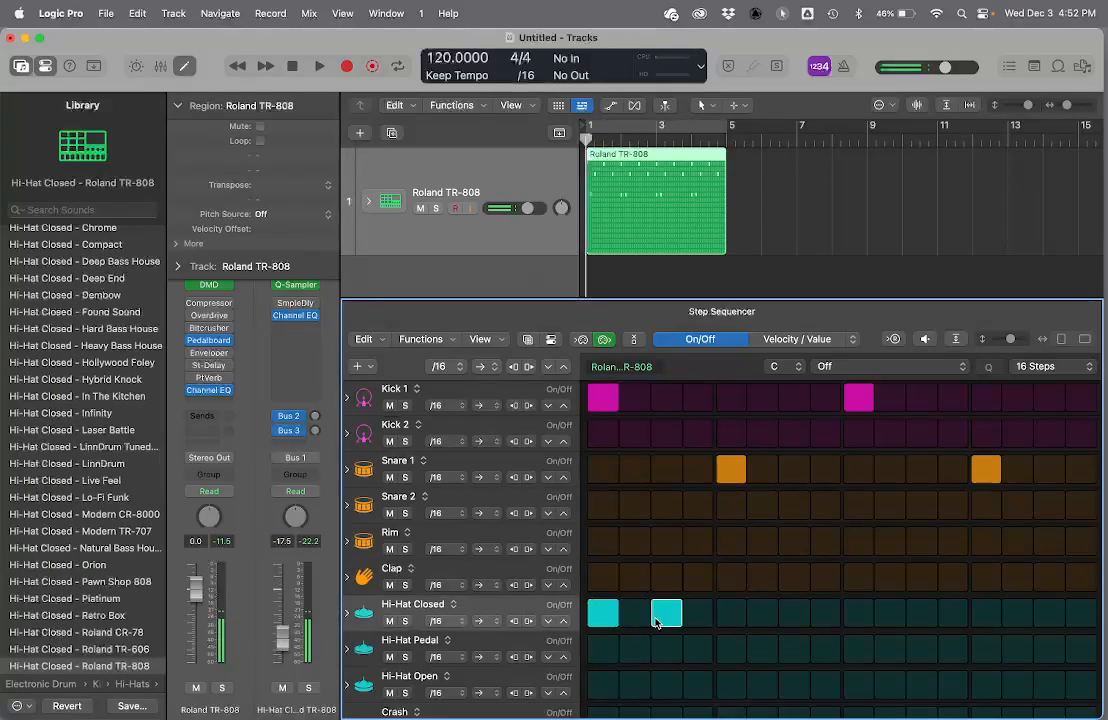
pyautogui.click(728, 622)
pyautogui.click(795, 620)
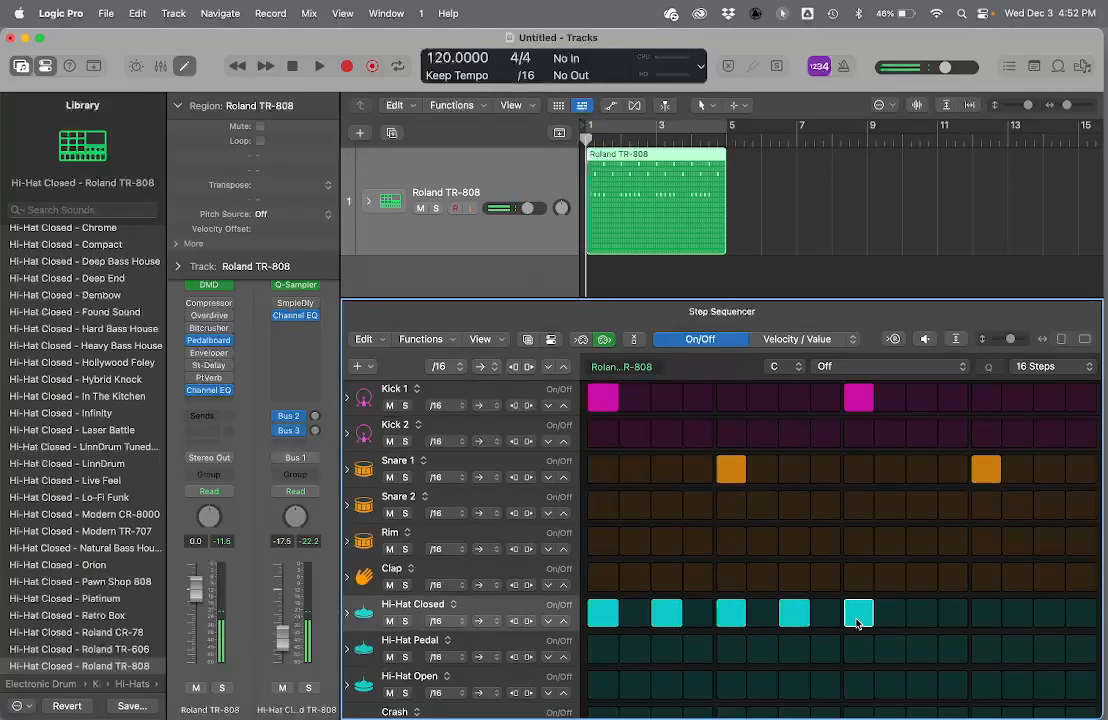
pyautogui.click(986, 616)
pyautogui.click(1049, 620)
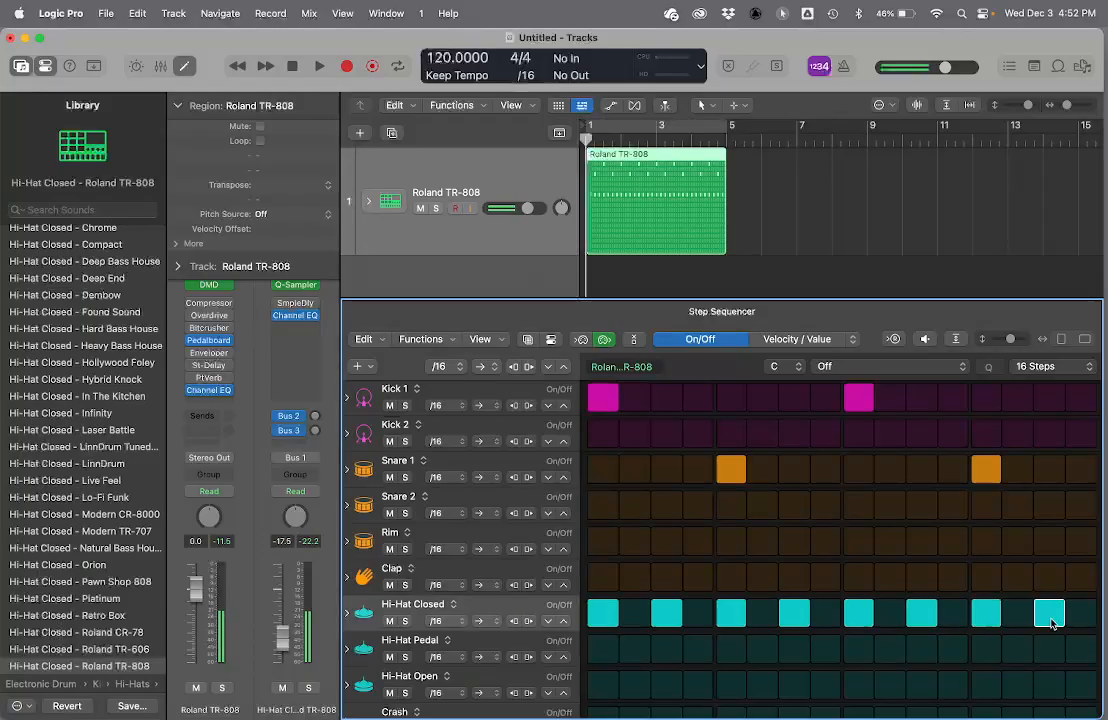
# - Play the pattern briefly and set the project tempo to 87
pyautogui.press('space')
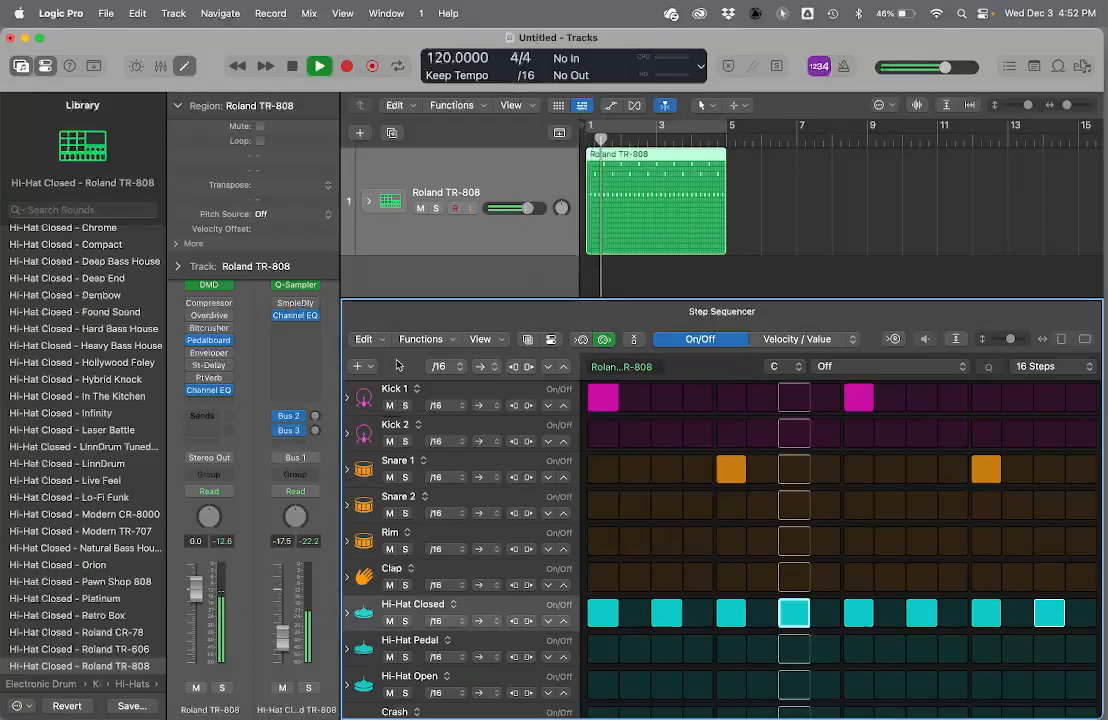
pyautogui.press('space')
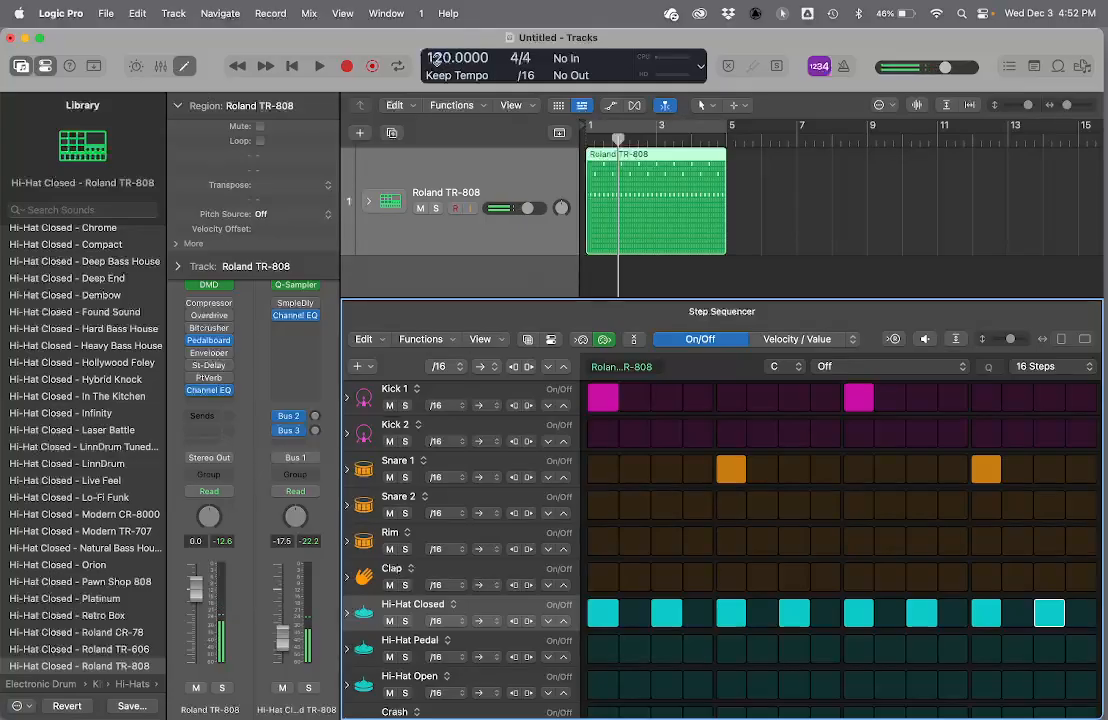
pyautogui.doubleClick(436, 59)
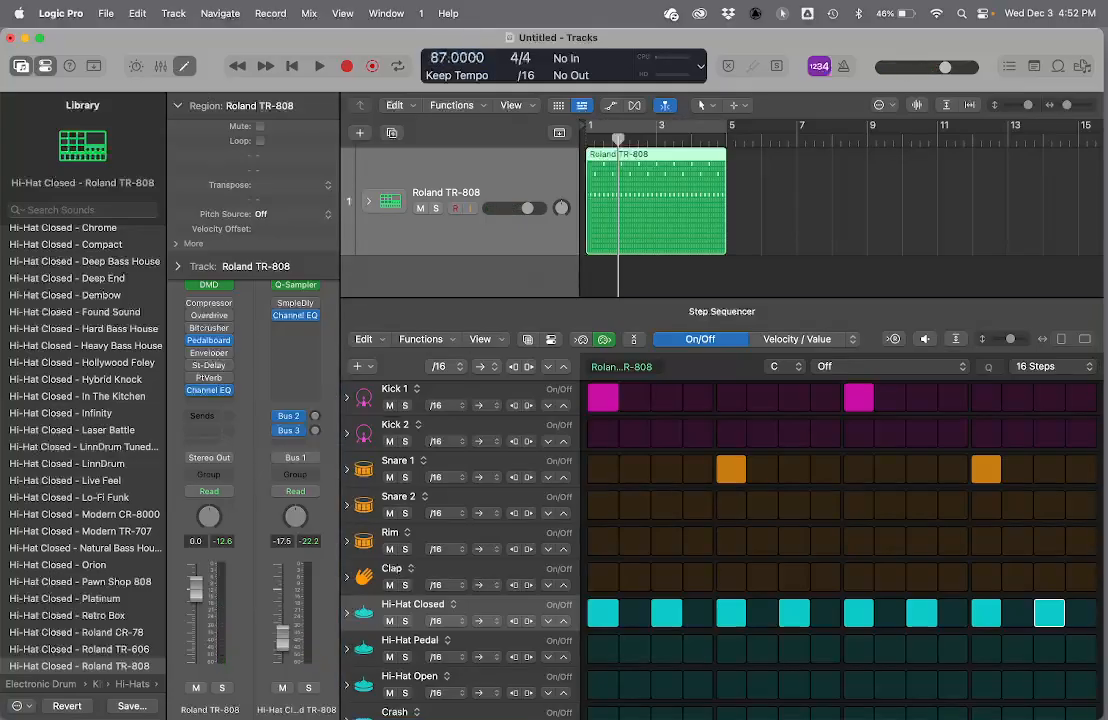
# - Audition the pattern while adding a Kick 1 hit on step 13 and Hi-Hat Closed hits on steps 6, 8 and 16
pyautogui.press('space')
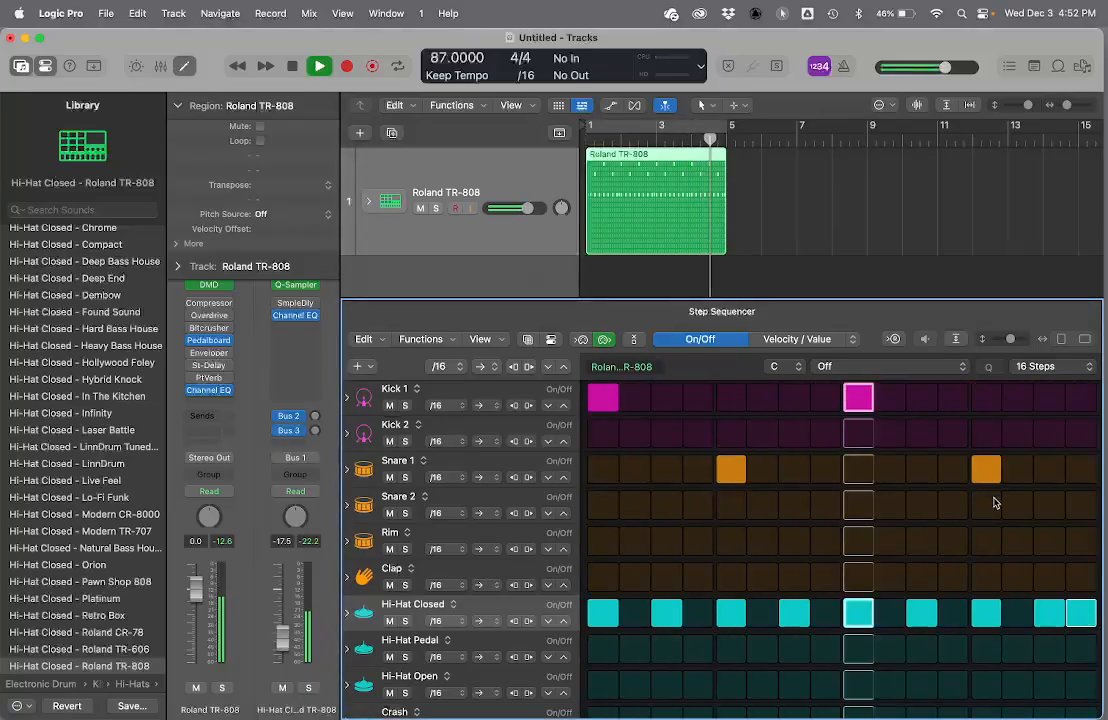
pyautogui.click(986, 398)
pyautogui.press('space')
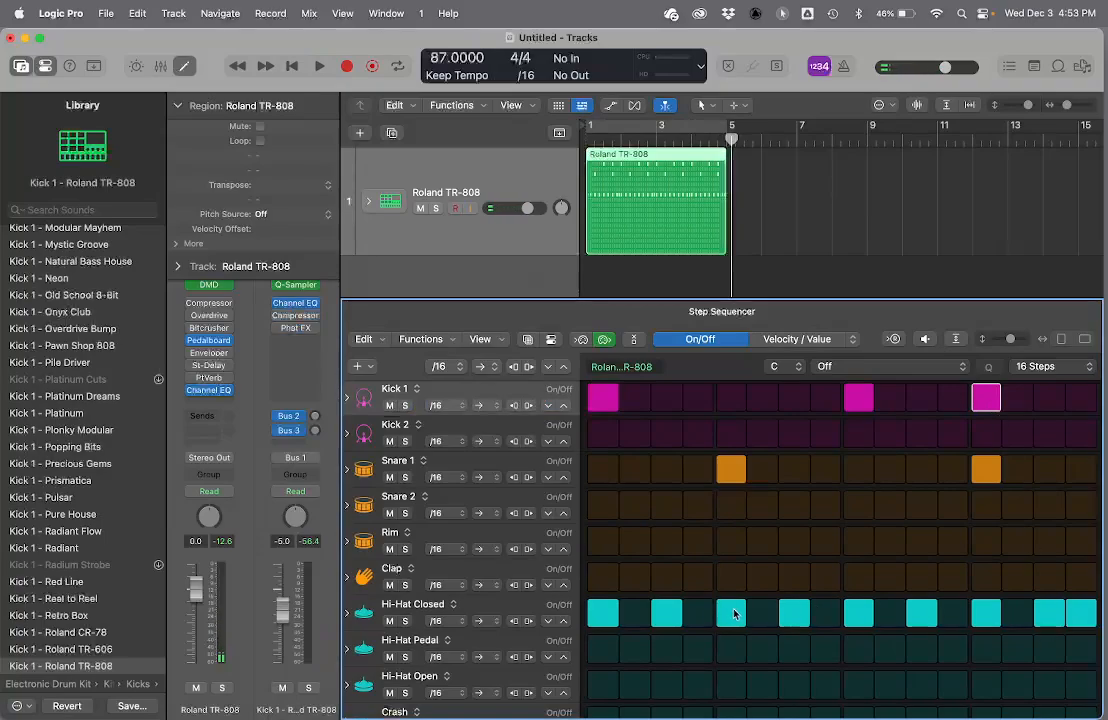
pyautogui.click(762, 614)
pyautogui.click(820, 617)
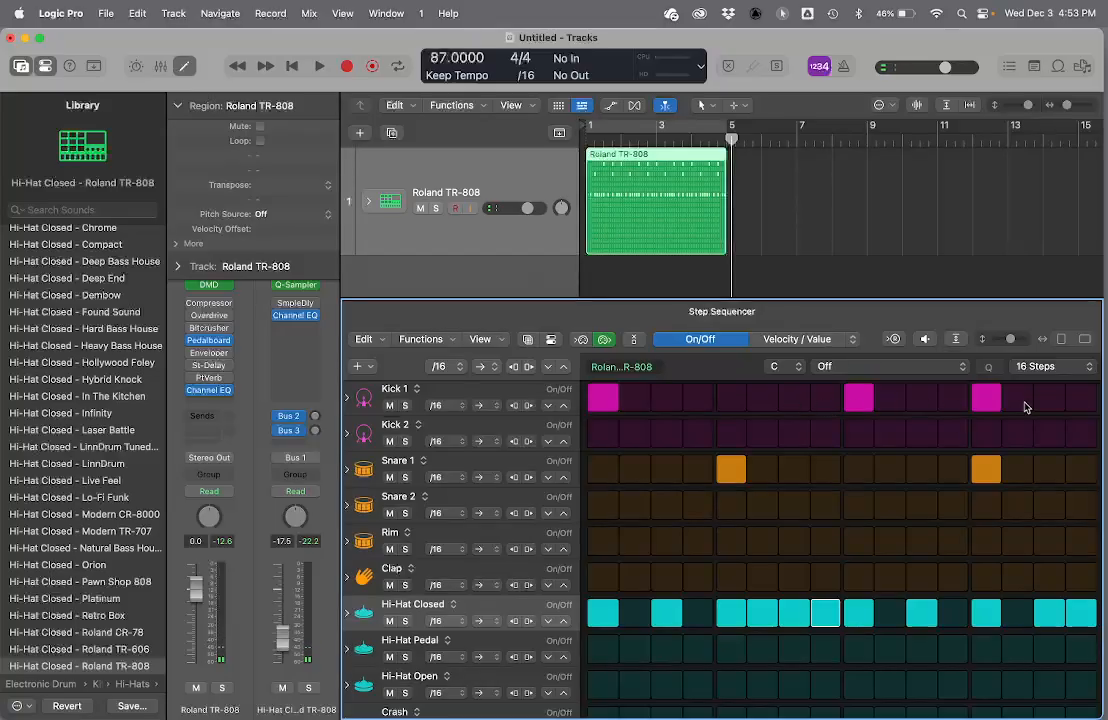
# - Try Kick 1 hits on steps 15 and 7 during playback, remove both, and place one on step 8
pyautogui.click(1050, 398)
pyautogui.press('space')
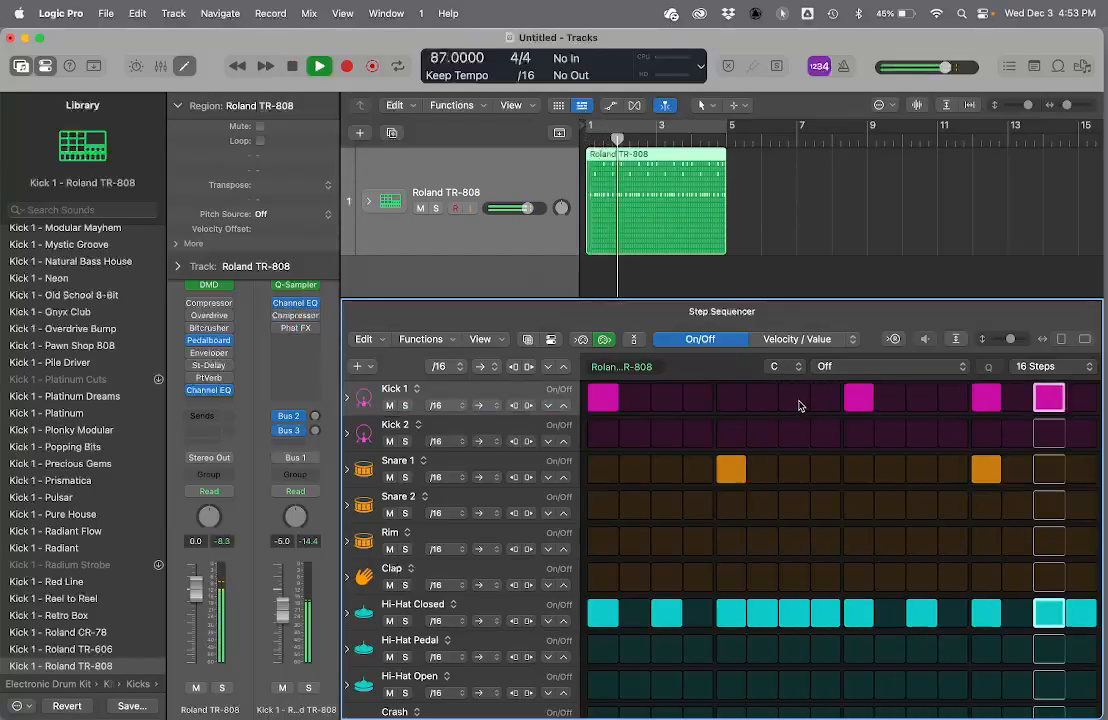
pyautogui.click(799, 405)
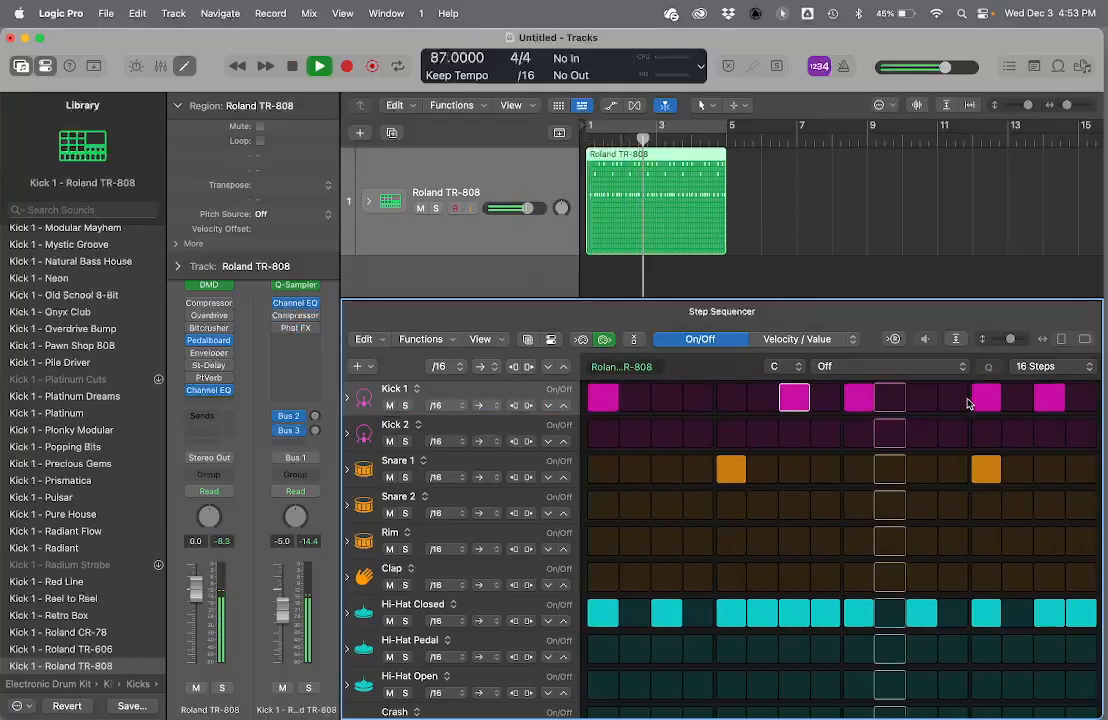
pyautogui.click(1050, 398)
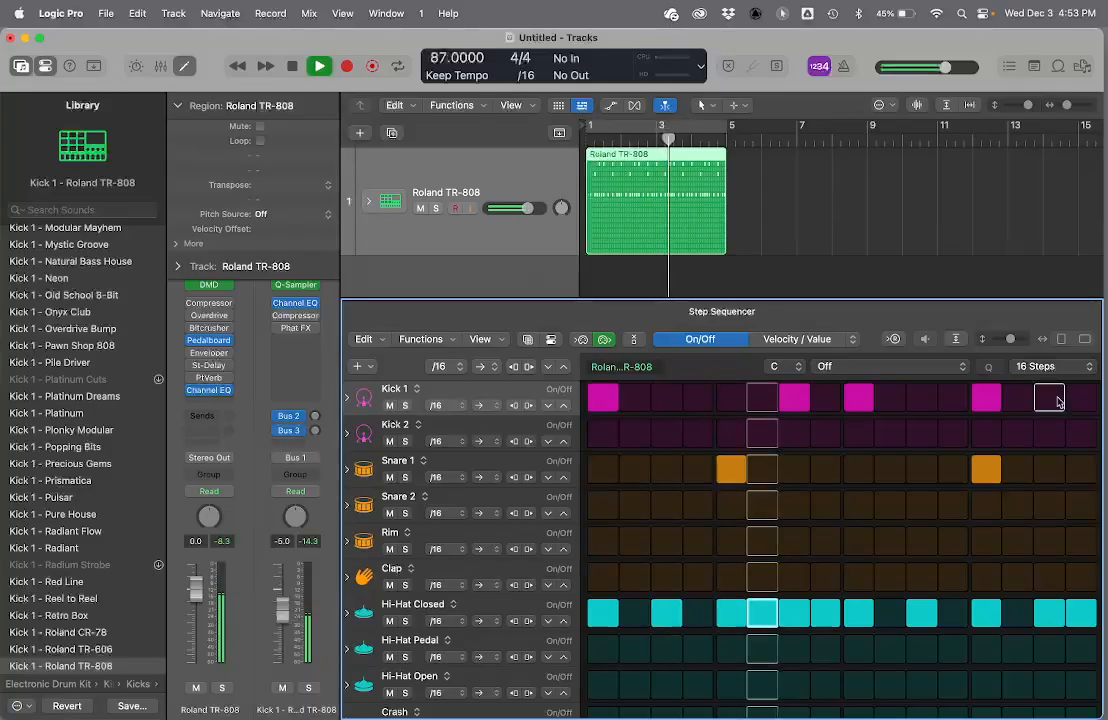
pyautogui.click(794, 398)
pyautogui.click(825, 398)
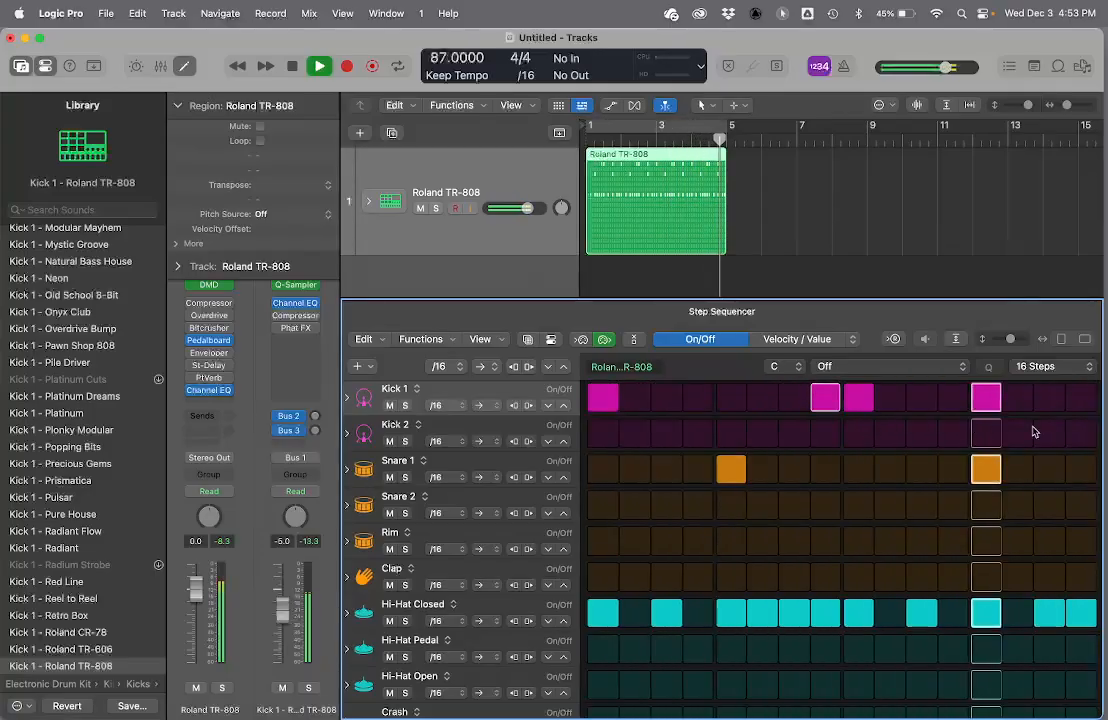
# - Replay the pattern from the start and remove the Kick 1 hit on step 13
pyautogui.press('space')
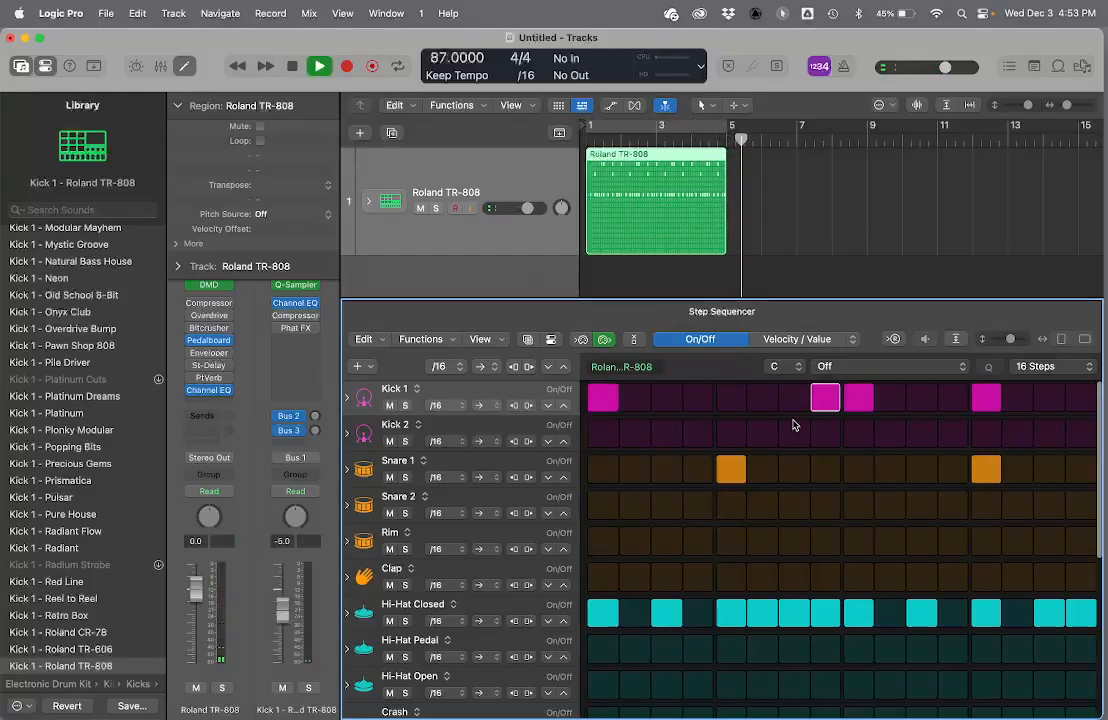
pyautogui.press('space')
pyautogui.press('space')
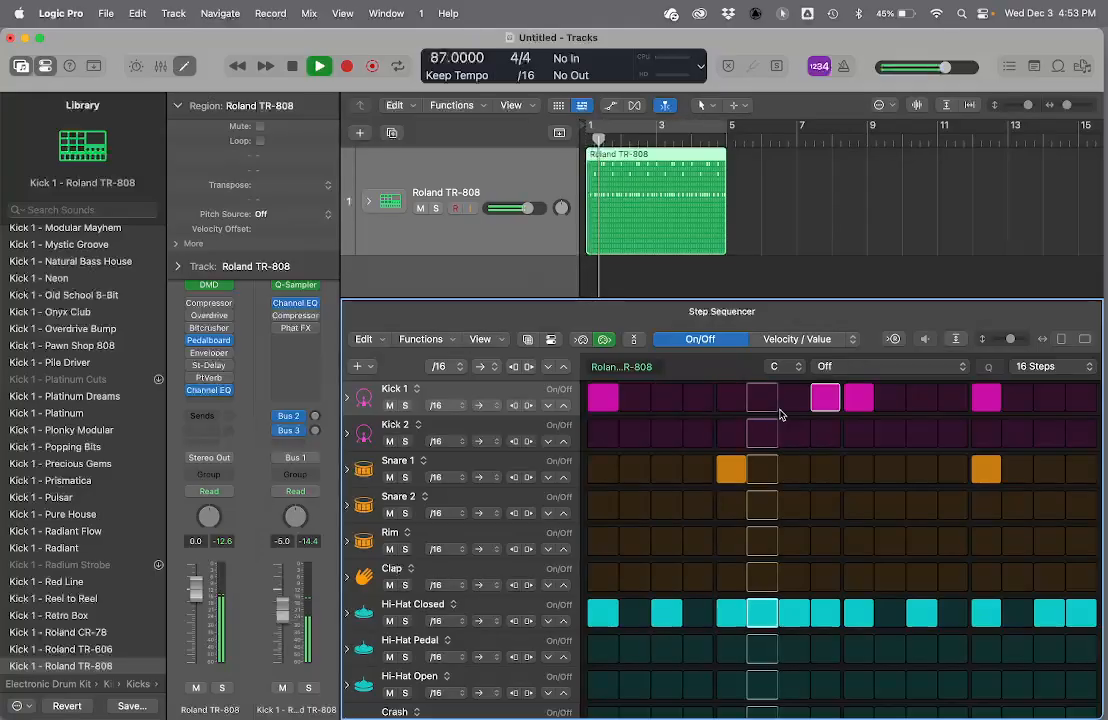
pyautogui.press('space')
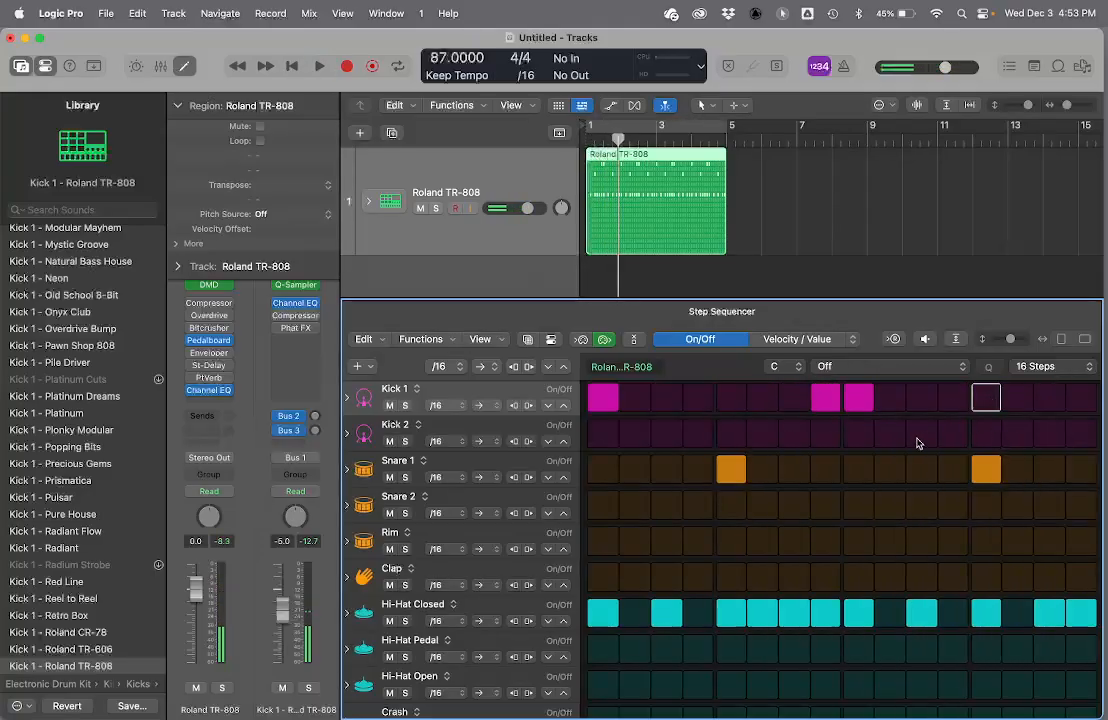
# - Add Clap hits on steps 5 and 13 while the pattern plays, then stop playback
pyautogui.press('space')
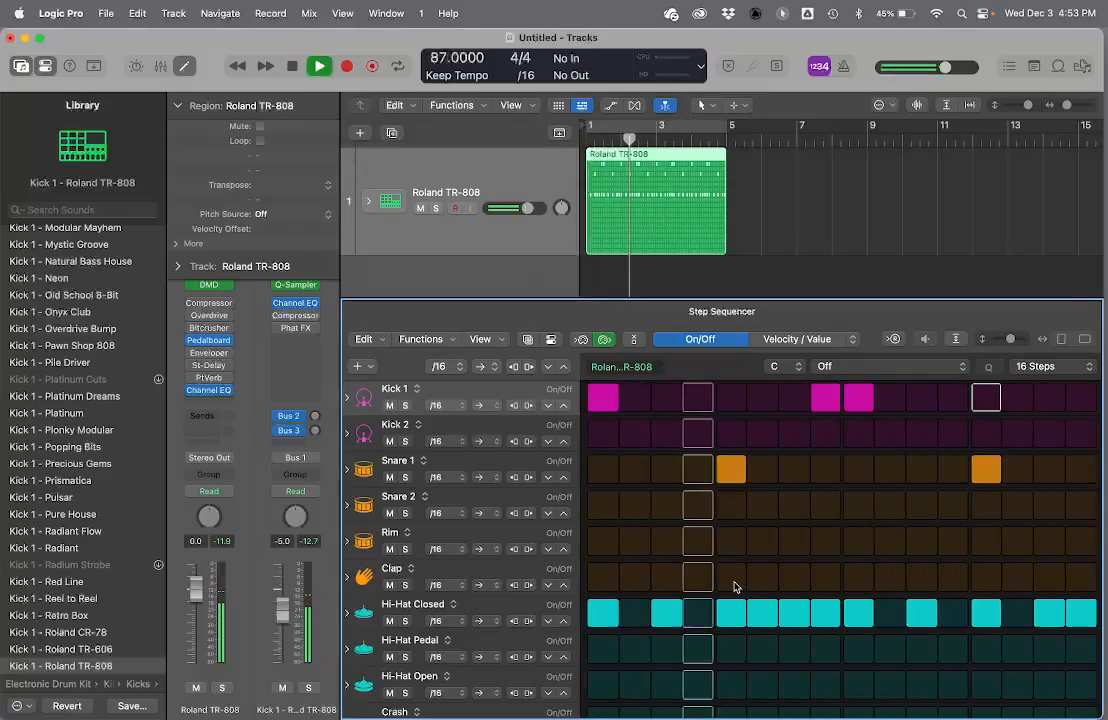
pyautogui.click(736, 586)
pyautogui.click(984, 578)
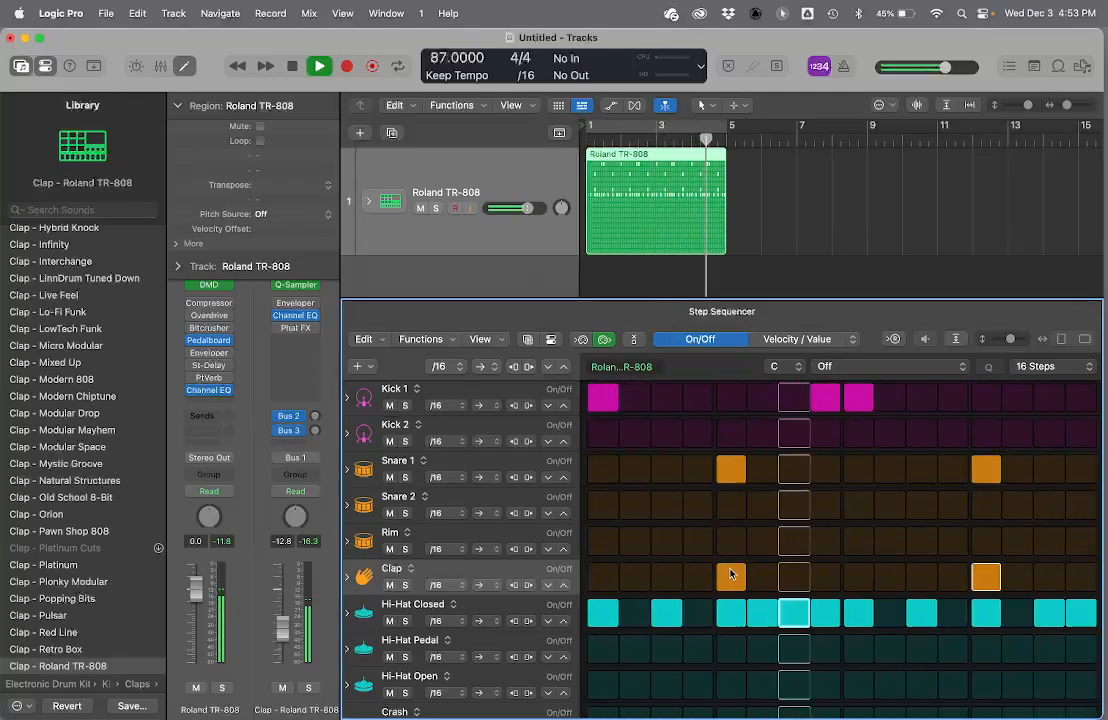
pyautogui.press('space')
# - Add a Hi-Hat Open hit on step 15 and play the pattern from the start
pyautogui.scroll(-2, 681, 562)
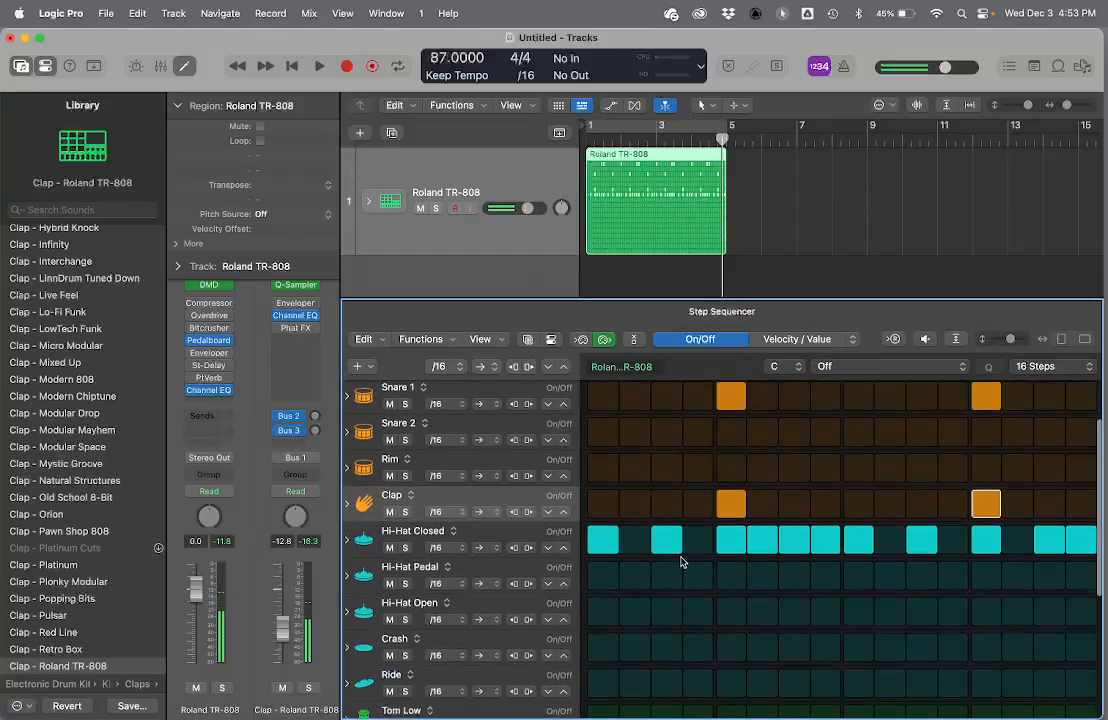
pyautogui.scroll(-1, 681, 562)
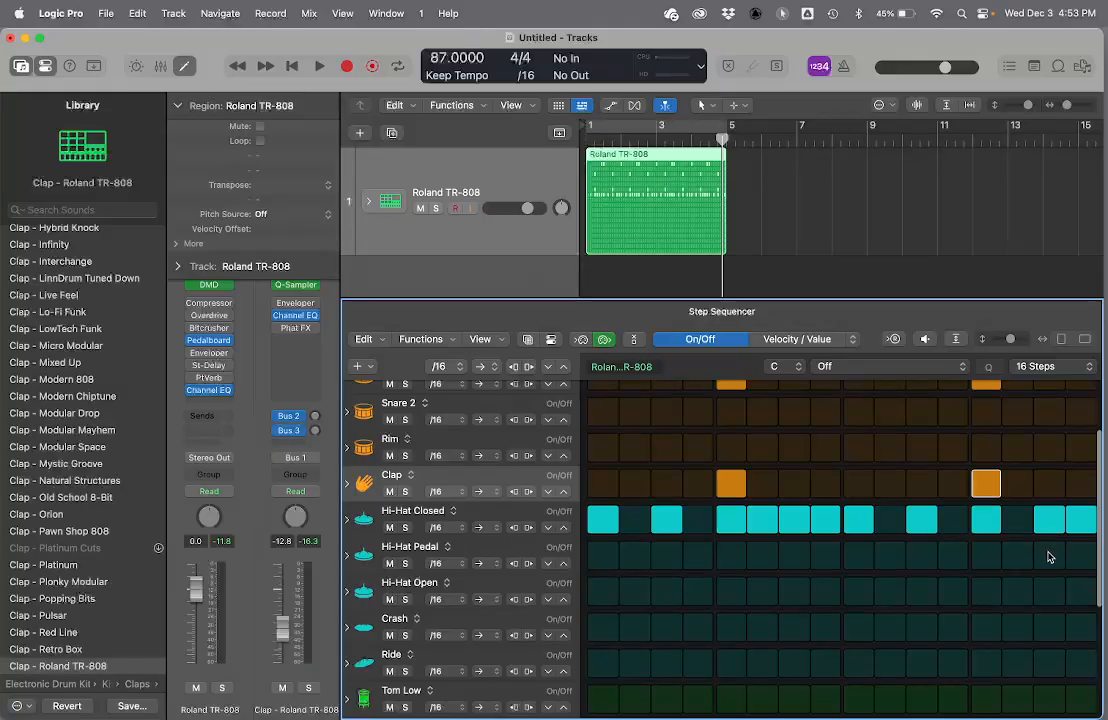
pyautogui.click(980, 590)
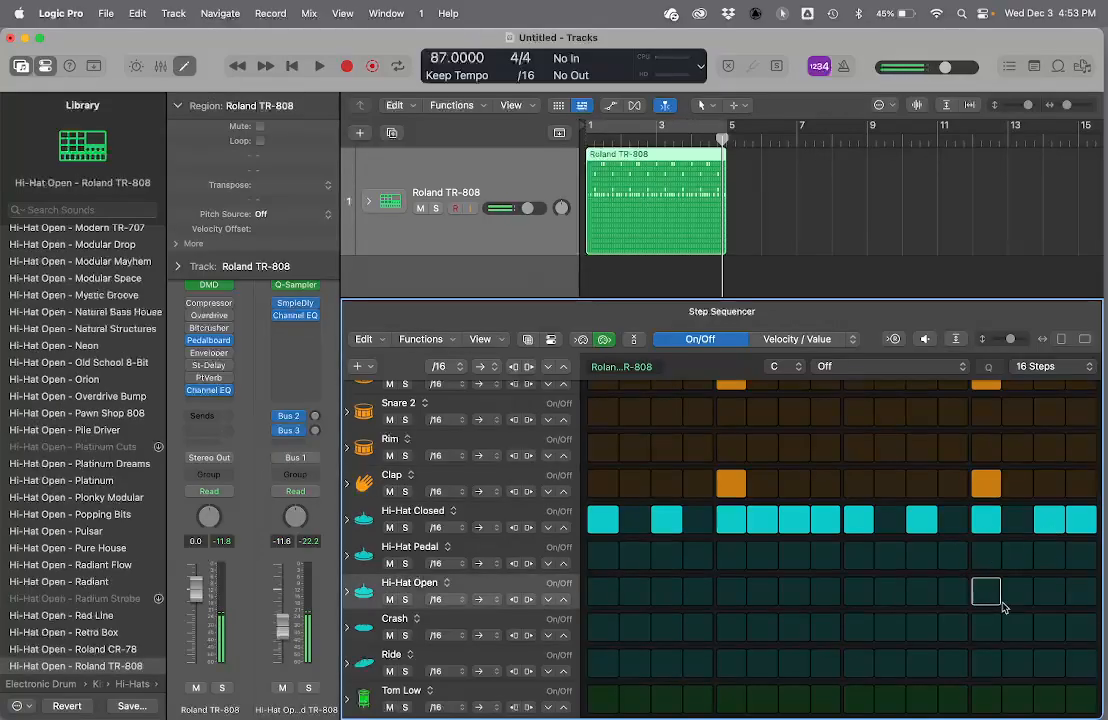
pyautogui.click(1055, 593)
pyautogui.press('Return')
pyautogui.press('space')
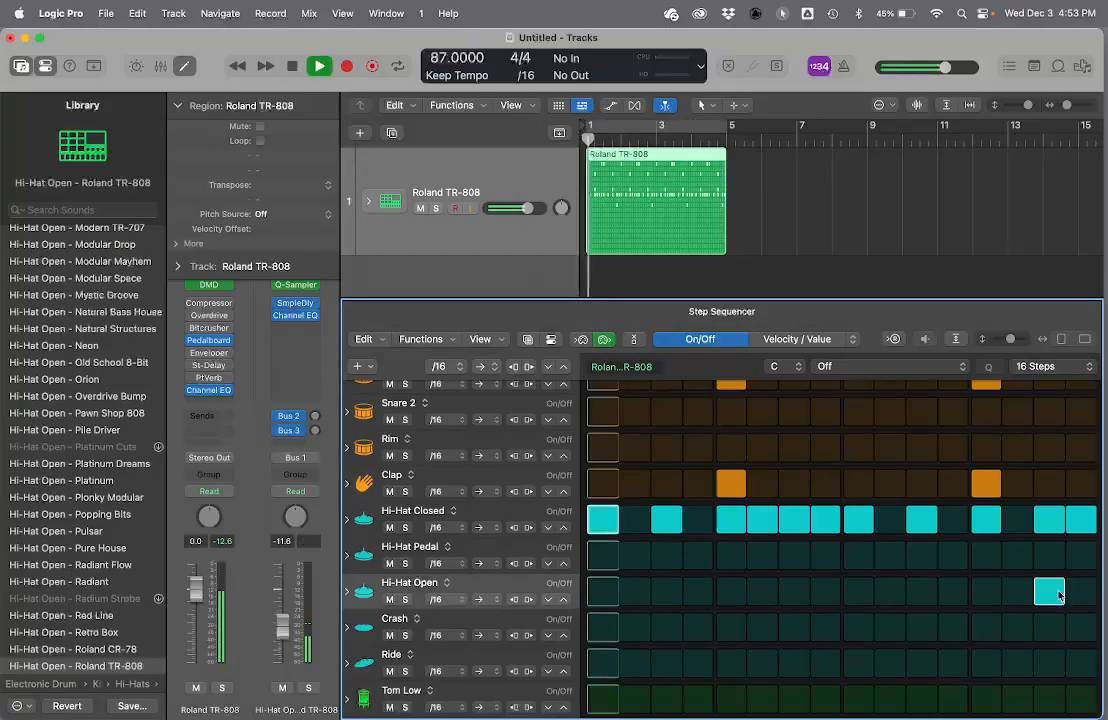
# - Remove the Hi-Hat Closed hits on steps 16 and 15 during playback, then stop
pyautogui.click(1081, 520)
pyautogui.click(1050, 520)
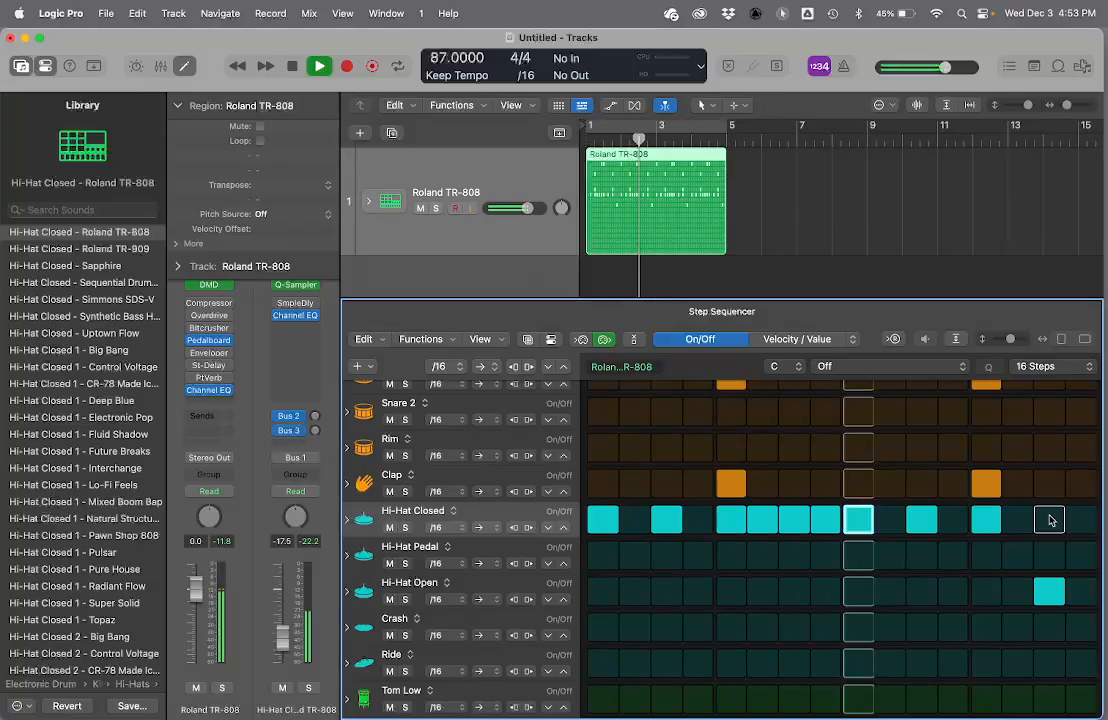
pyautogui.scroll(3, 792, 470)
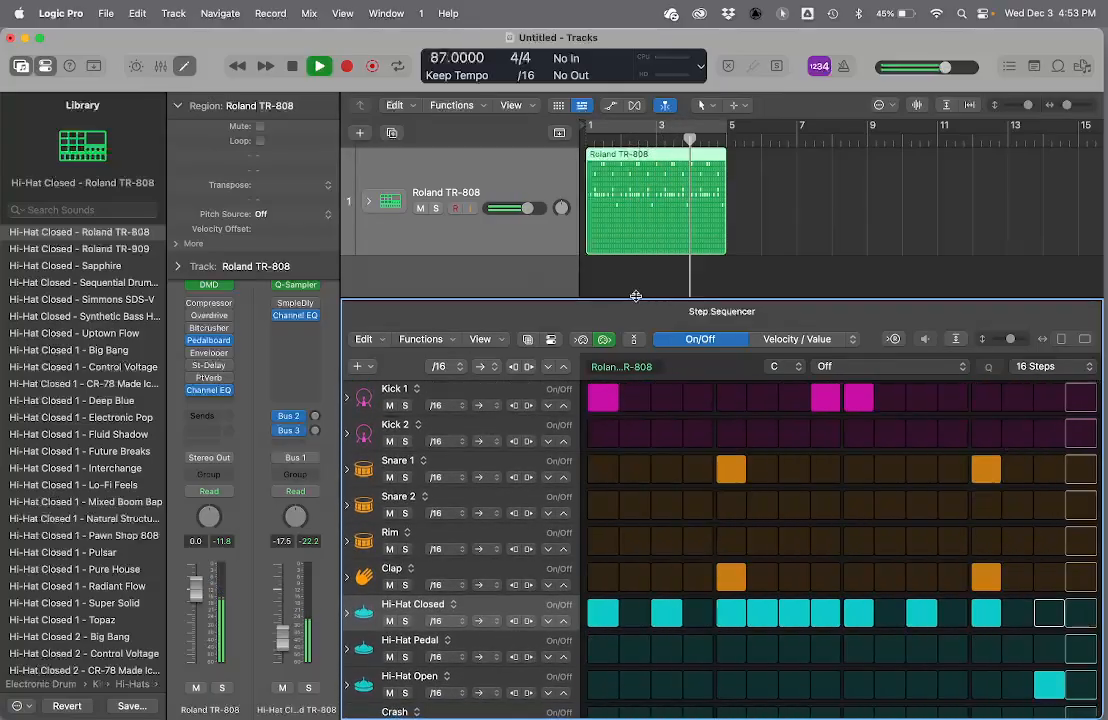
pyautogui.press('space')
# - Hide the step sequencer and library, and create one software instrument MIDI track with the default patch
pyautogui.moveTo(620, 296)
pyautogui.mouseDown()
pyautogui.moveTo(620, 510)
pyautogui.moveTo(600, 290)
pyautogui.mouseUp()
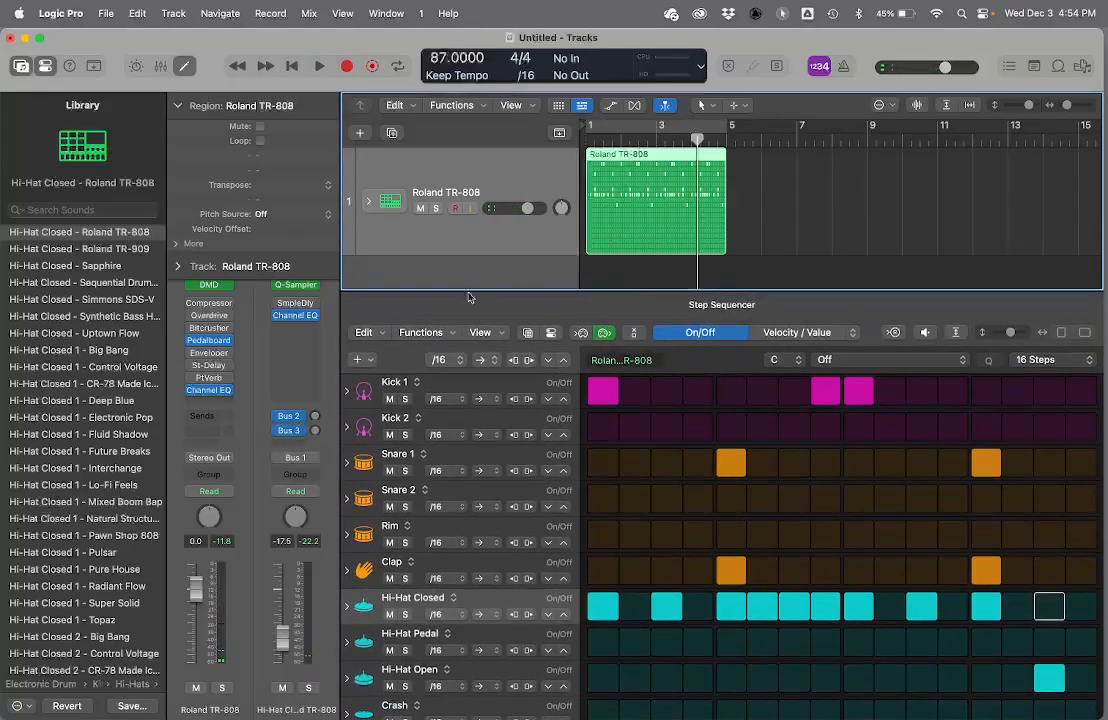
pyautogui.press('e')
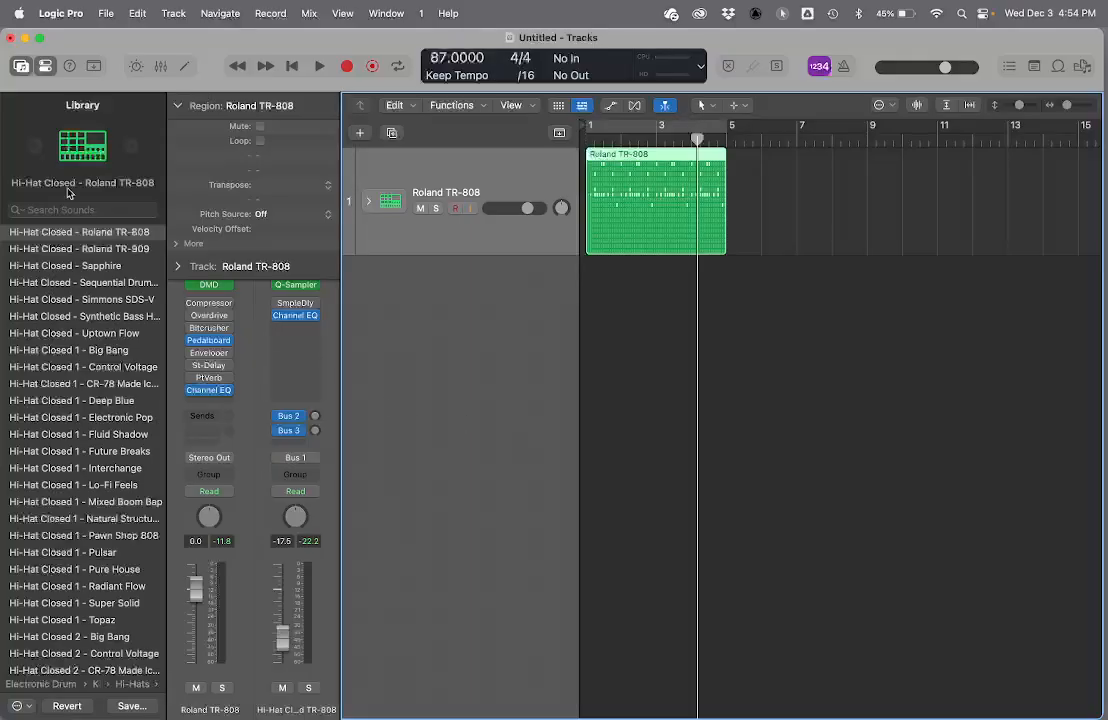
pyautogui.click(21, 68)
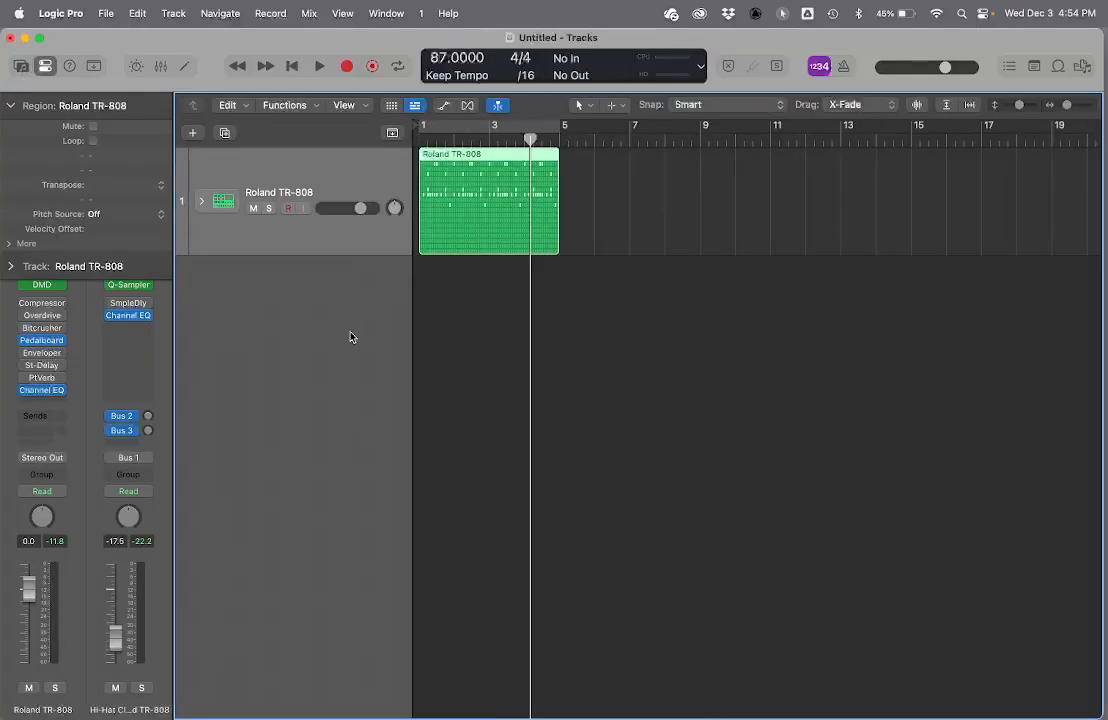
pyautogui.click(192, 136)
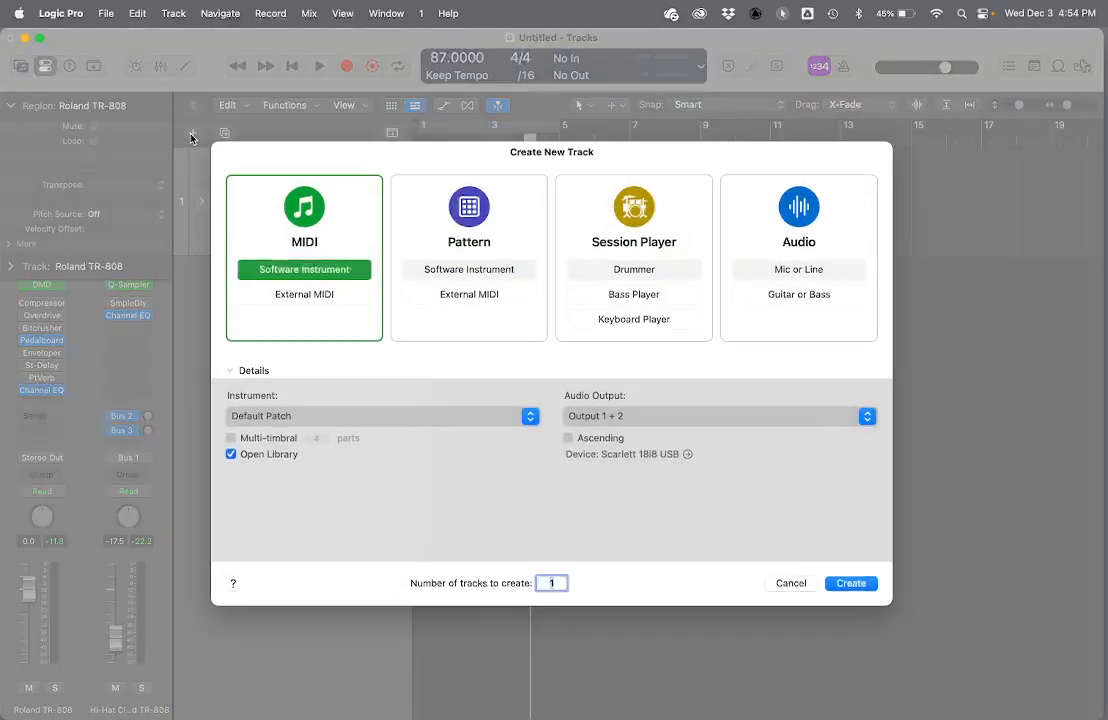
pyautogui.click(858, 593)
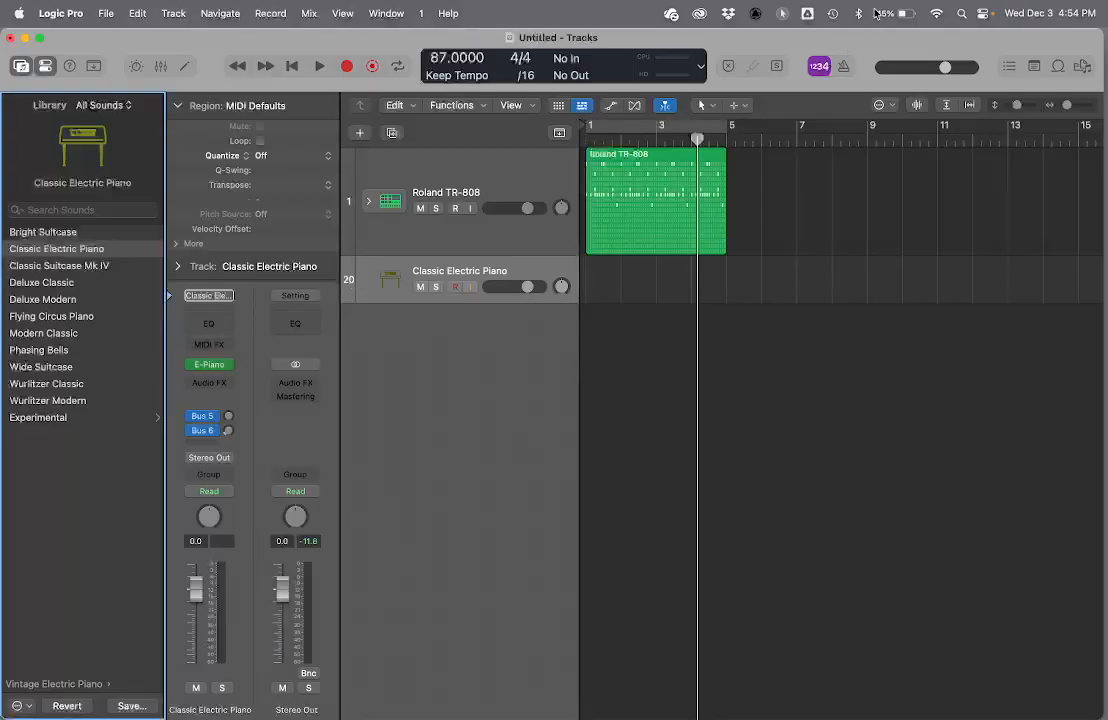
pyautogui.click(786, 18)
pyautogui.click(795, 40)
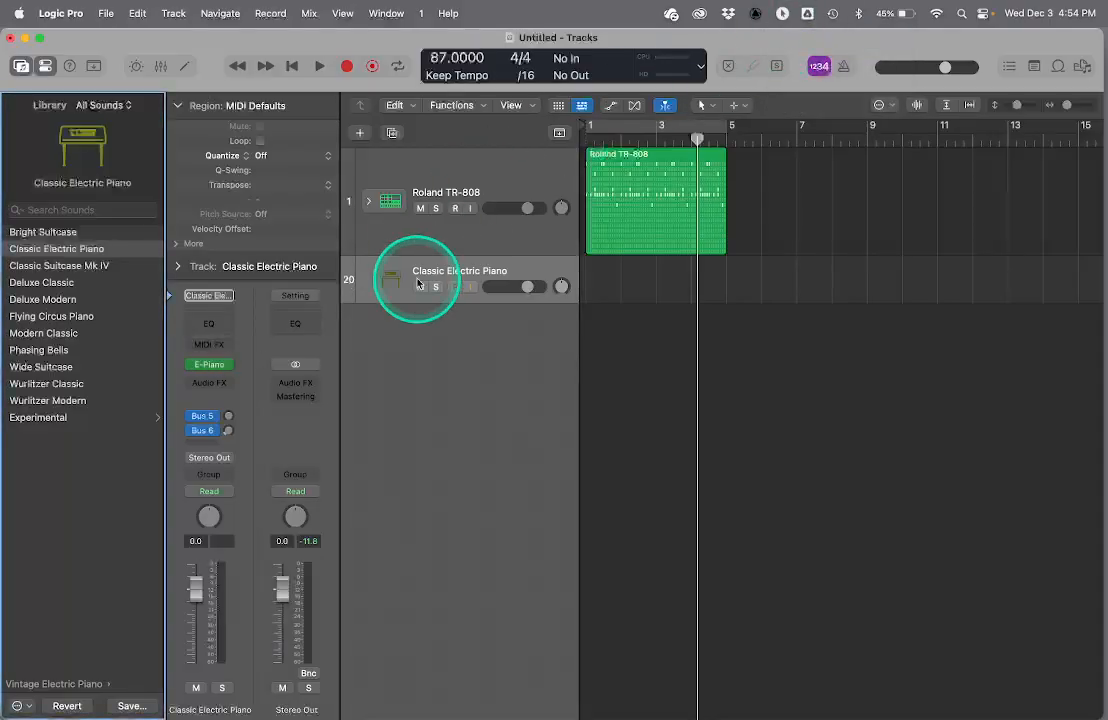
# - Hide the library and replace the new track's electric piano instrument with a stereo Quick Sampler
pyautogui.click(20, 66)
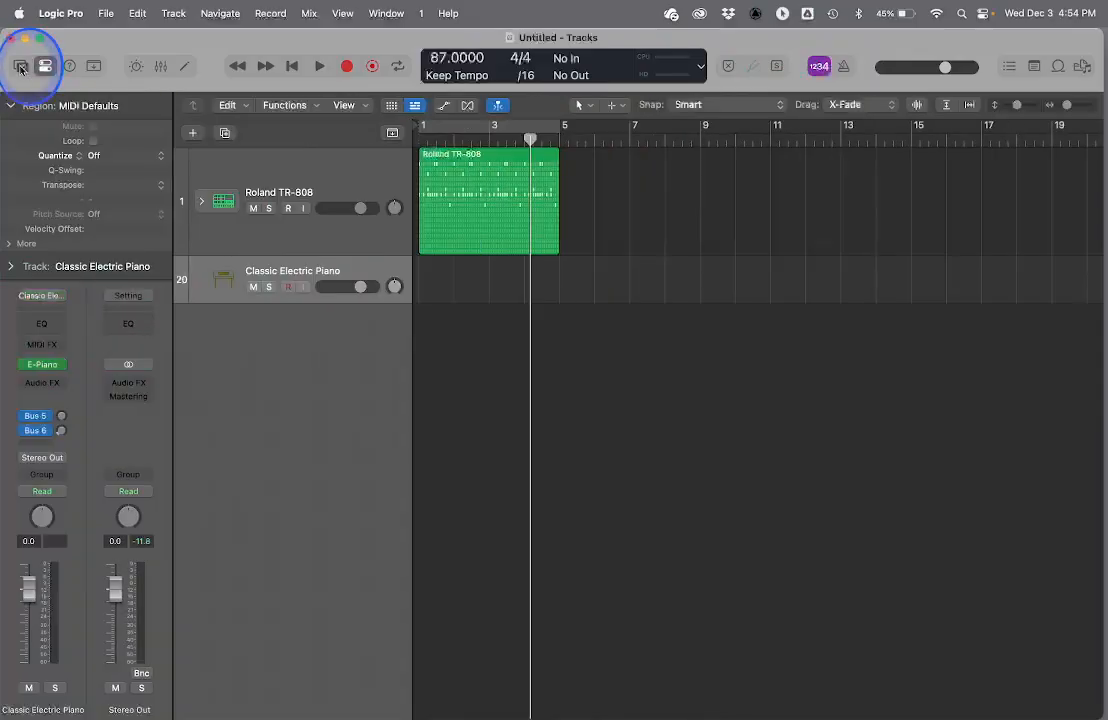
pyautogui.moveTo(57, 368)
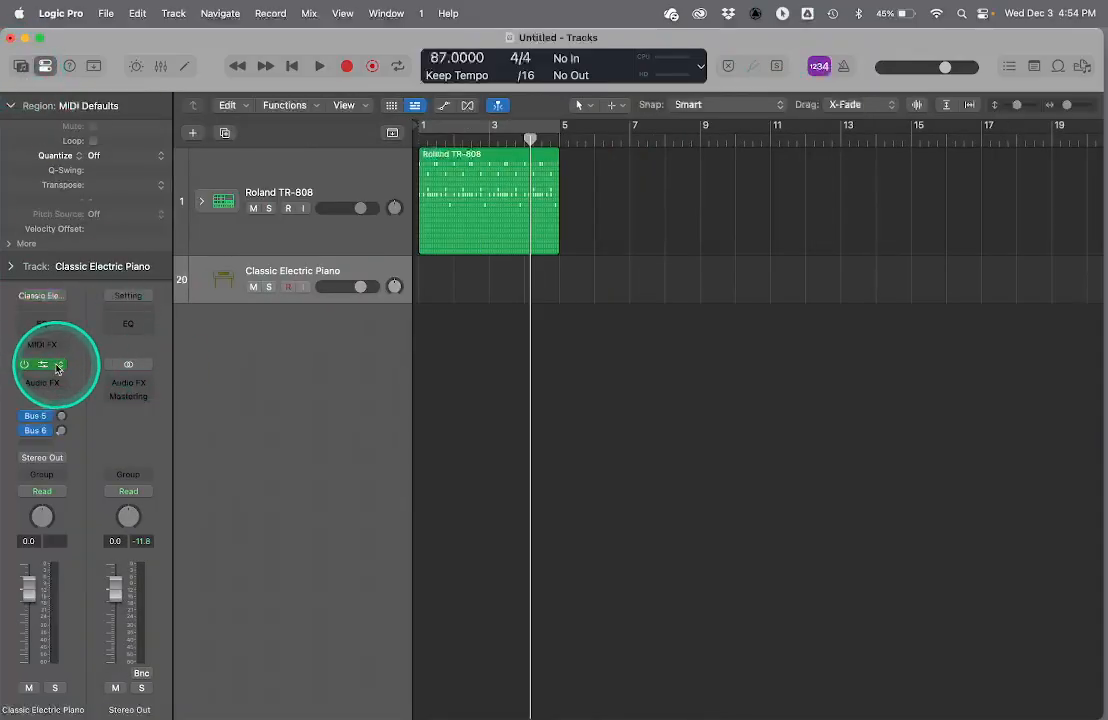
pyautogui.click(57, 368)
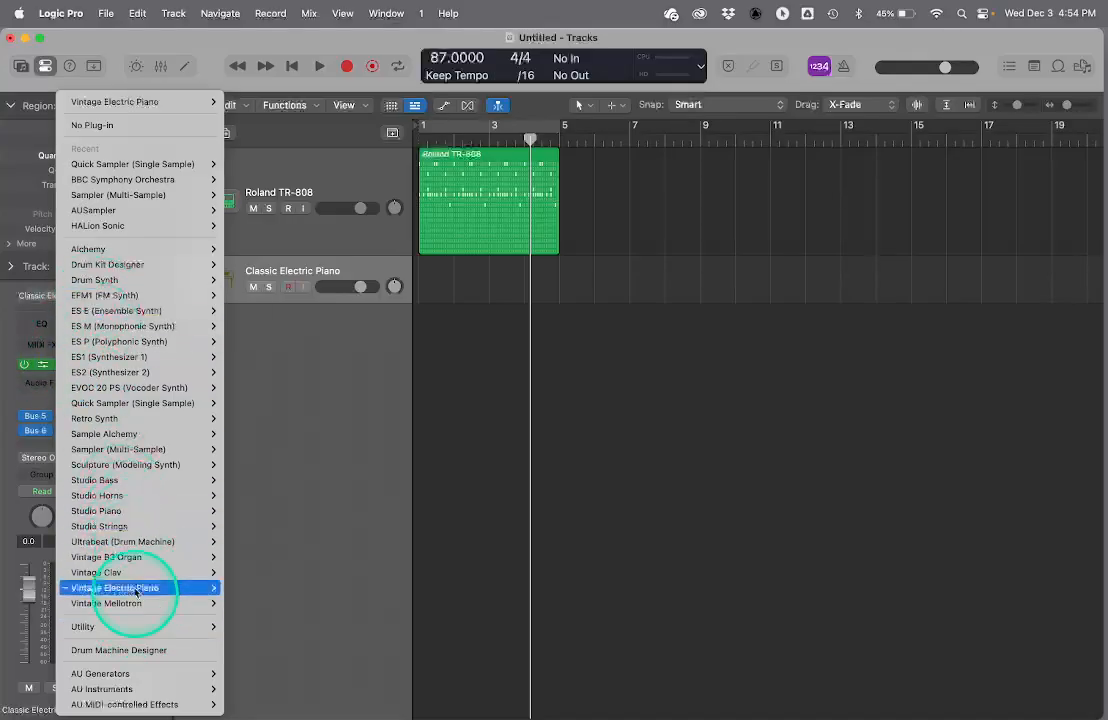
pyautogui.moveTo(205, 403)
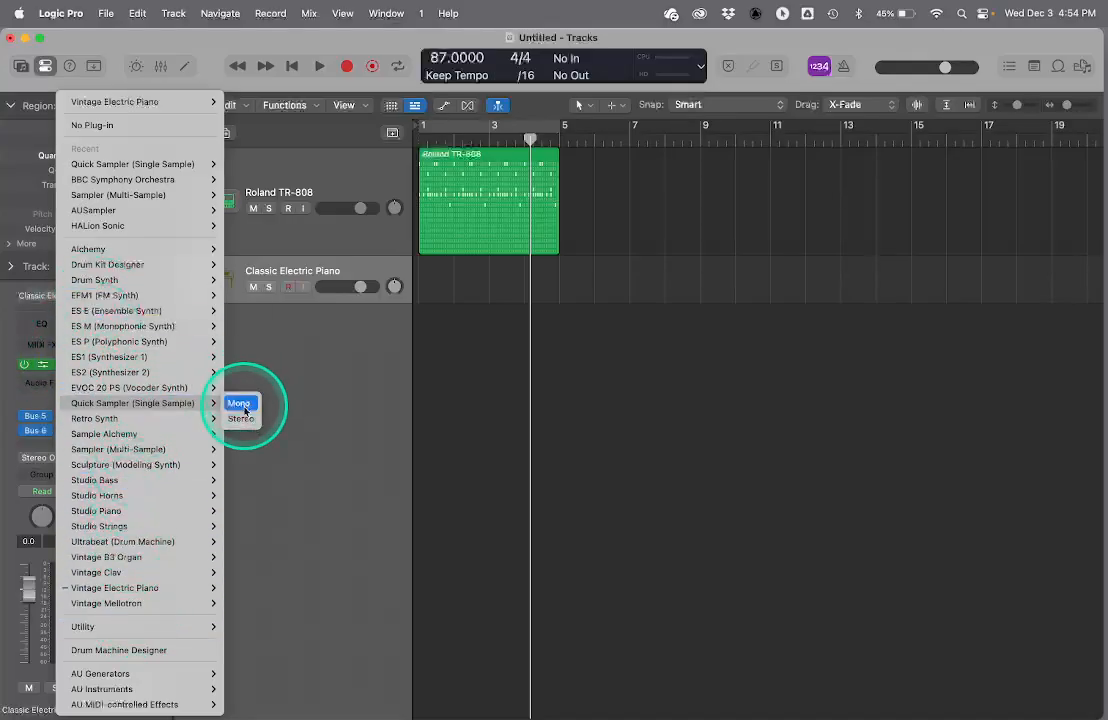
pyautogui.click(241, 419)
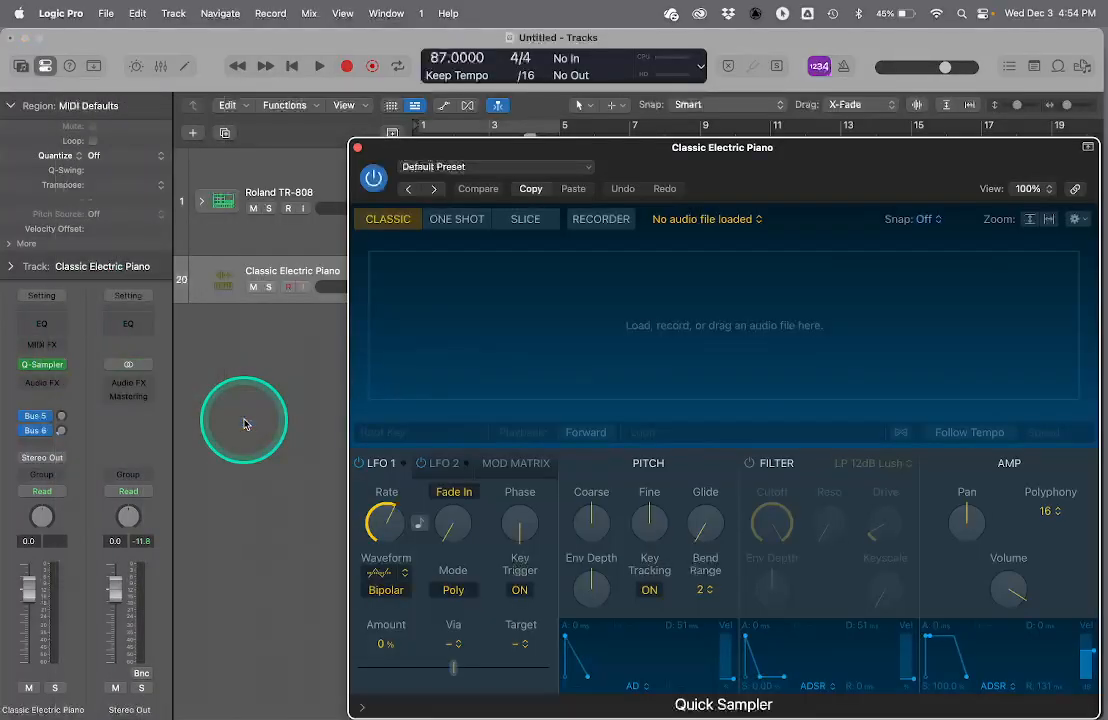
# - Switch to Finder, open the Samples Folder and load brahms.aif into Quick Sampler
pyautogui.moveTo(606, 143); pyautogui.dragTo(453, 143)
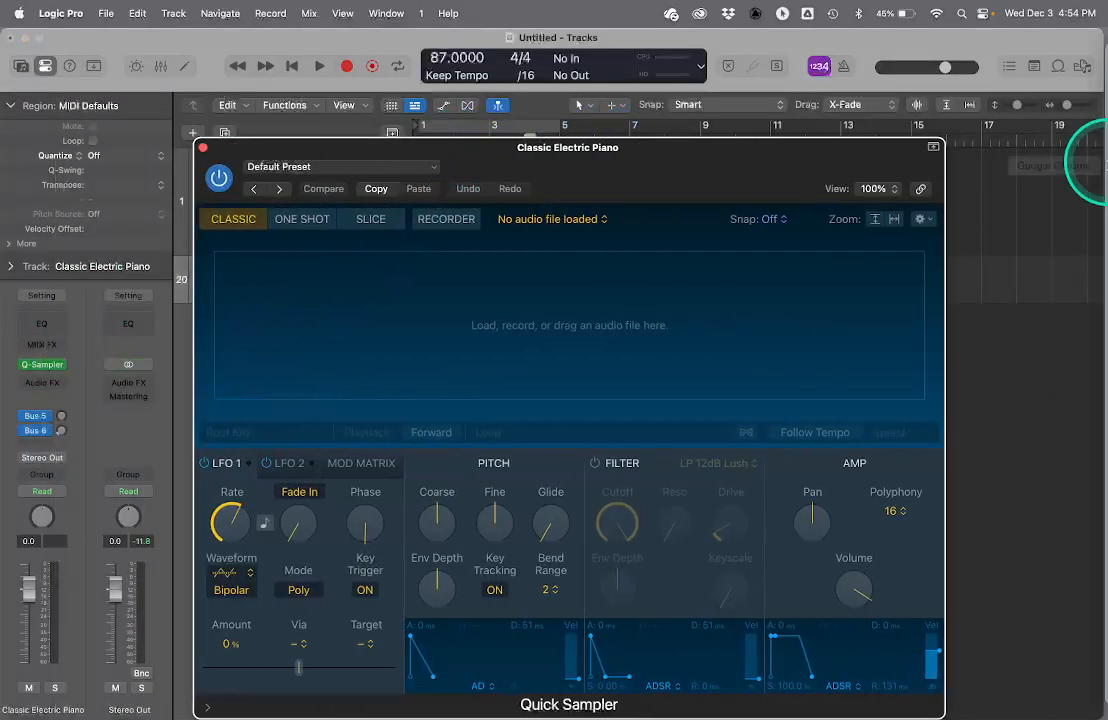
pyautogui.click(1090, 52)
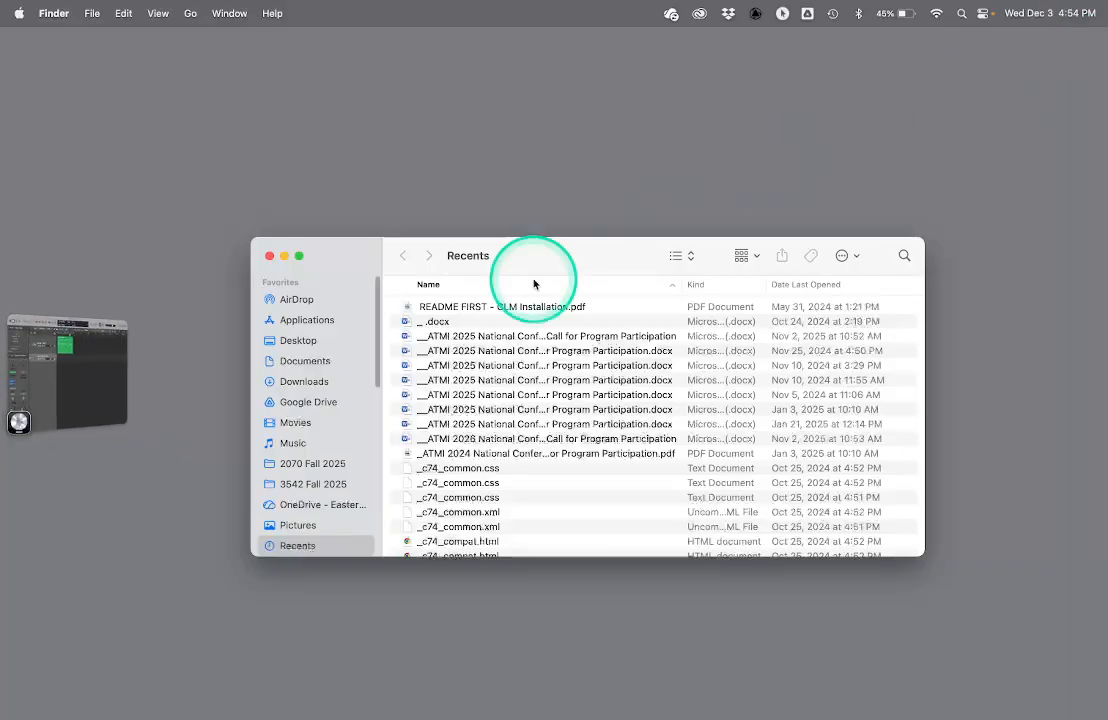
pyautogui.scroll(-2, 330, 450)
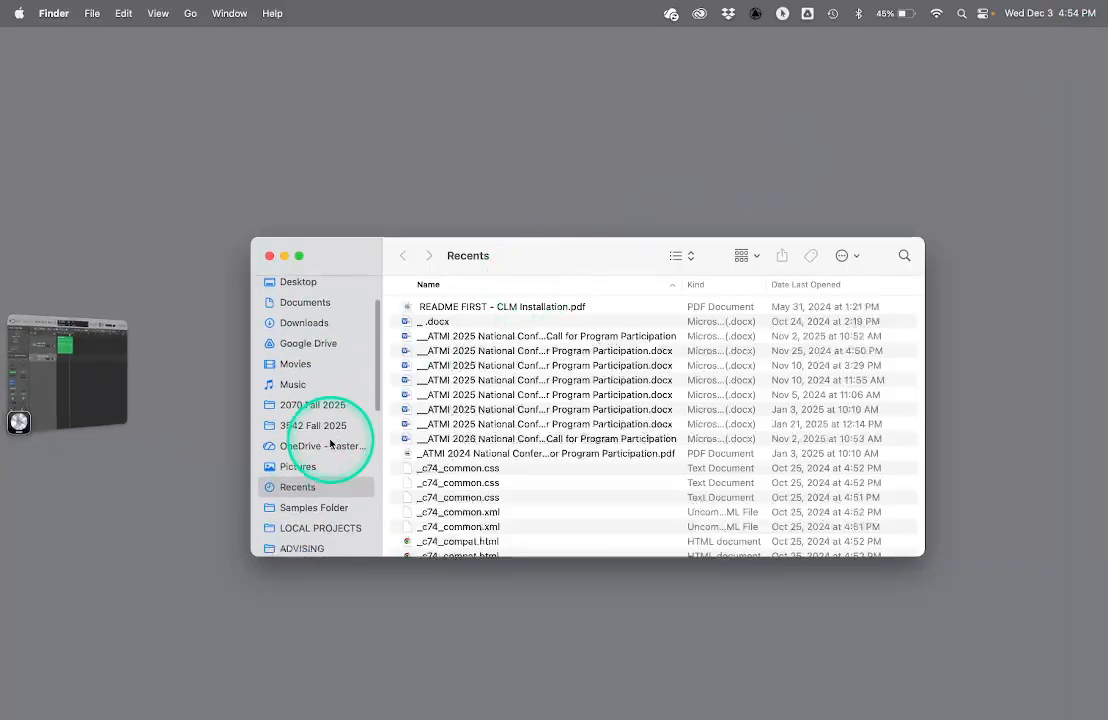
pyautogui.click(300, 500)
pyautogui.click(96, 386)
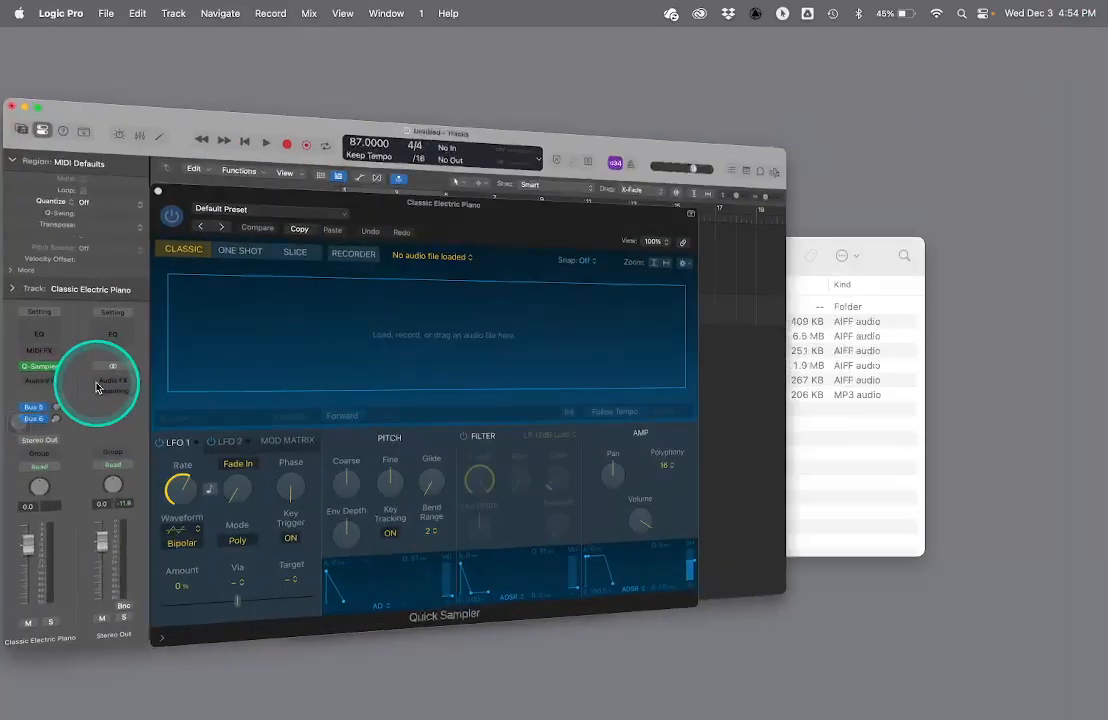
pyautogui.press('super+Tab')
pyautogui.moveTo(445, 338); pyautogui.dragTo(233, 325)
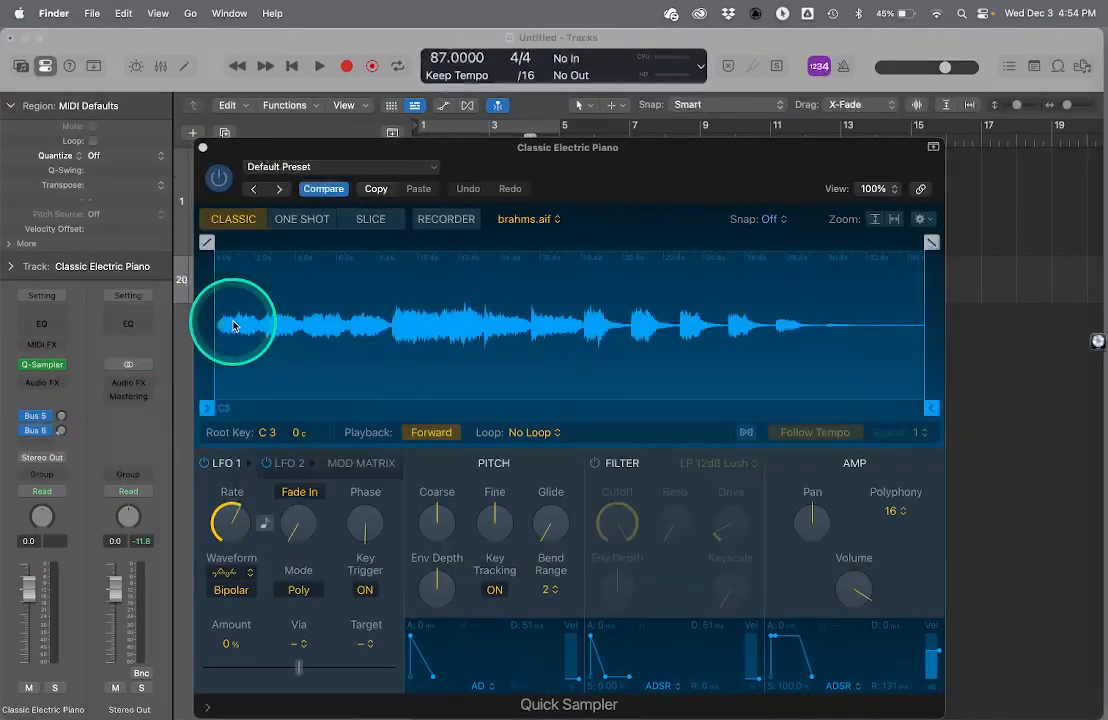
# - Trim the brahms.aif sample to start at about 15.588 s and end at about 18.085 s
pyautogui.moveTo(205, 407)
pyautogui.mouseDown()
pyautogui.moveTo(348, 398)
pyautogui.moveTo(531, 412)
pyautogui.mouseUp()
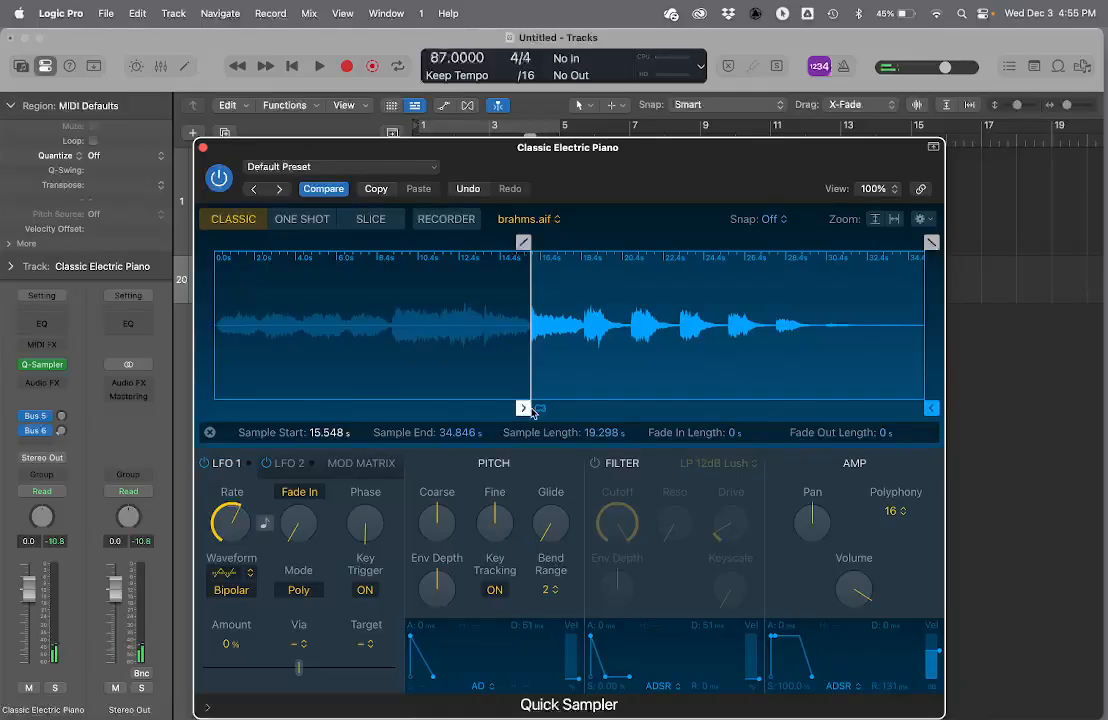
pyautogui.moveTo(932, 408); pyautogui.dragTo(582, 400)
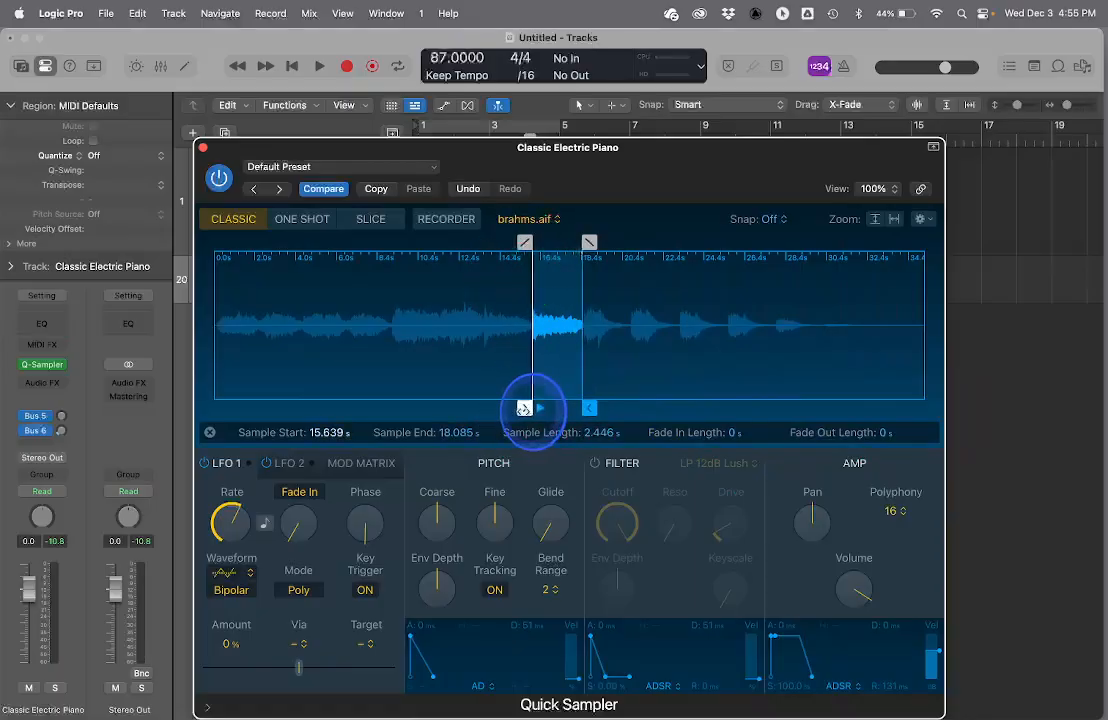
pyautogui.click(522, 409)
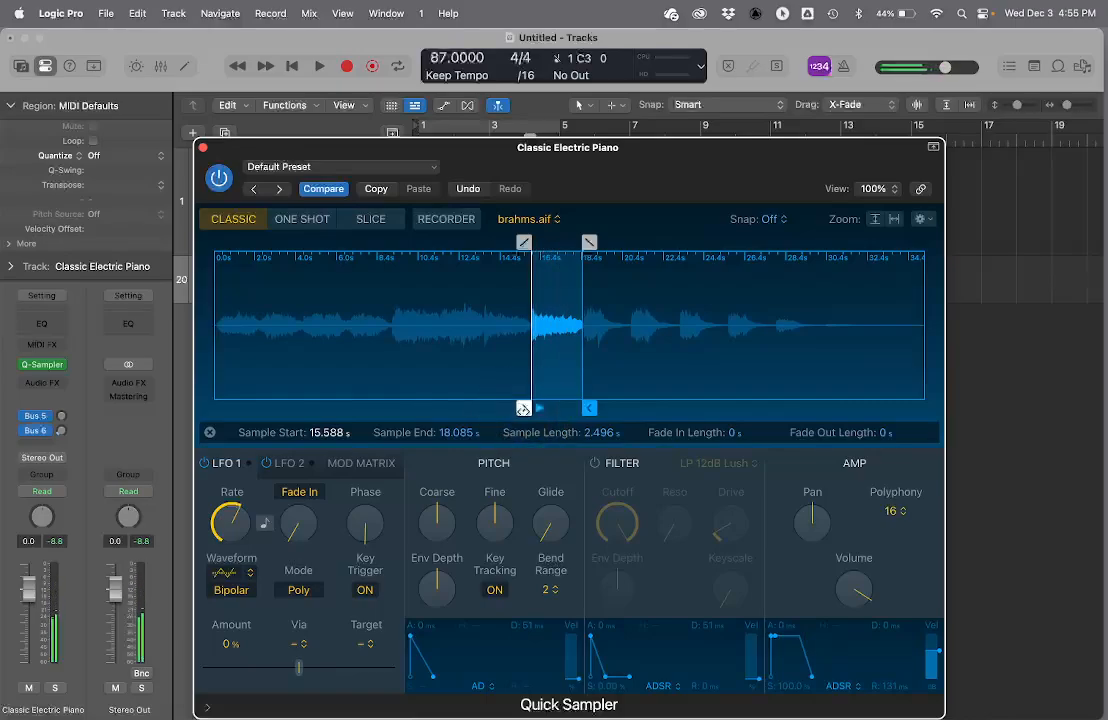
# - Enable the LP 12dB Lush filter with adjusted cutoff and resonance, lengthen the amp release to about 2636 ms, and close Quick Sampler
pyautogui.click(594, 465)
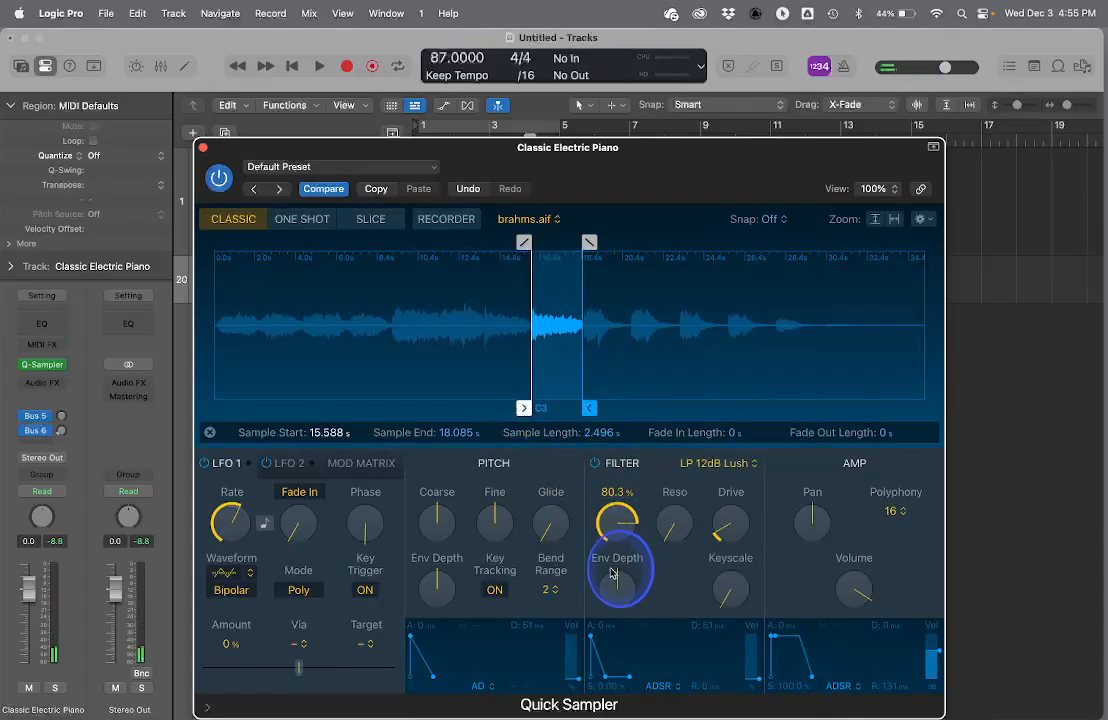
pyautogui.moveTo(630, 630); pyautogui.dragTo(616, 580)
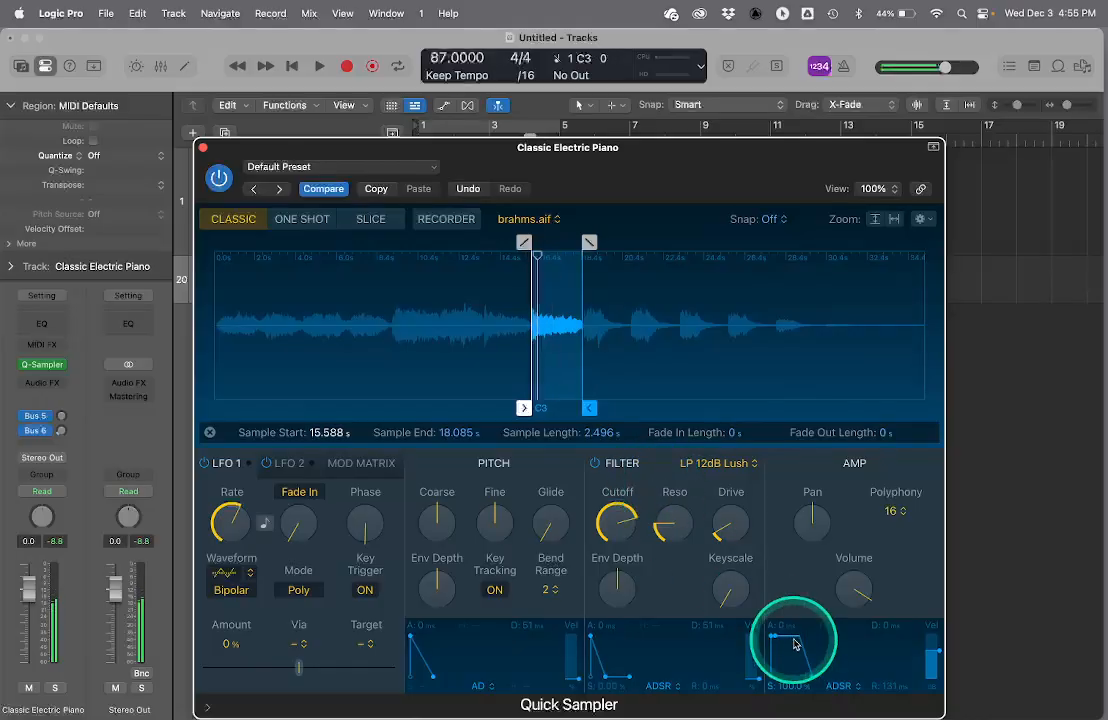
pyautogui.moveTo(813, 680); pyautogui.dragTo(817, 680)
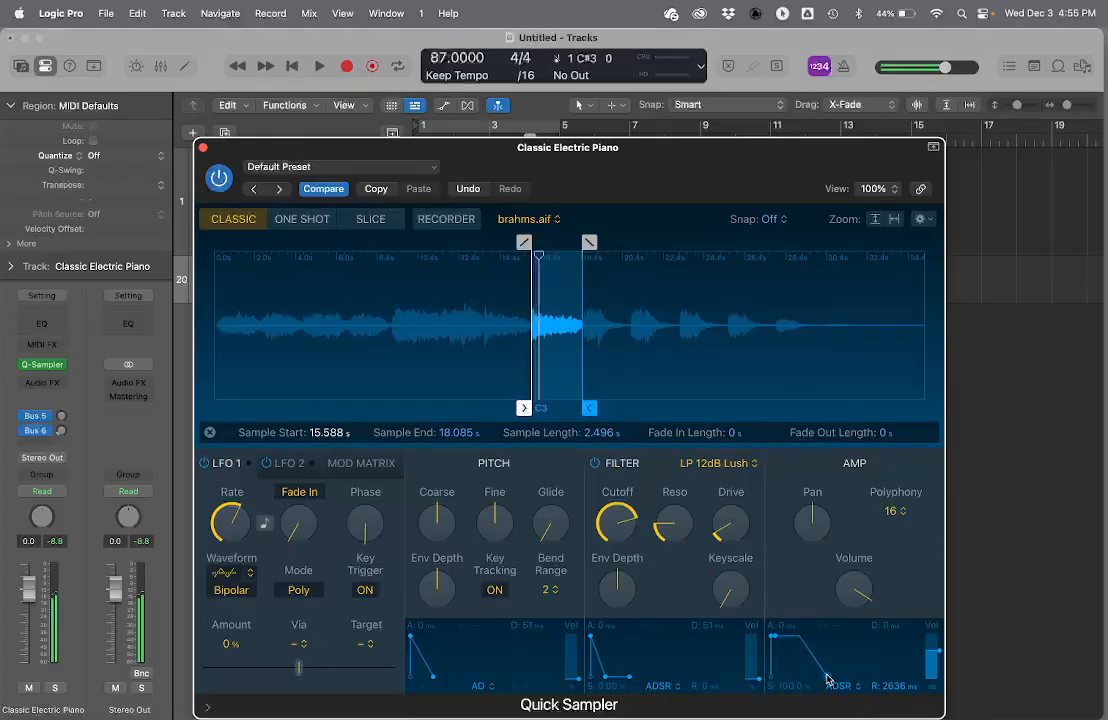
pyautogui.click(203, 148)
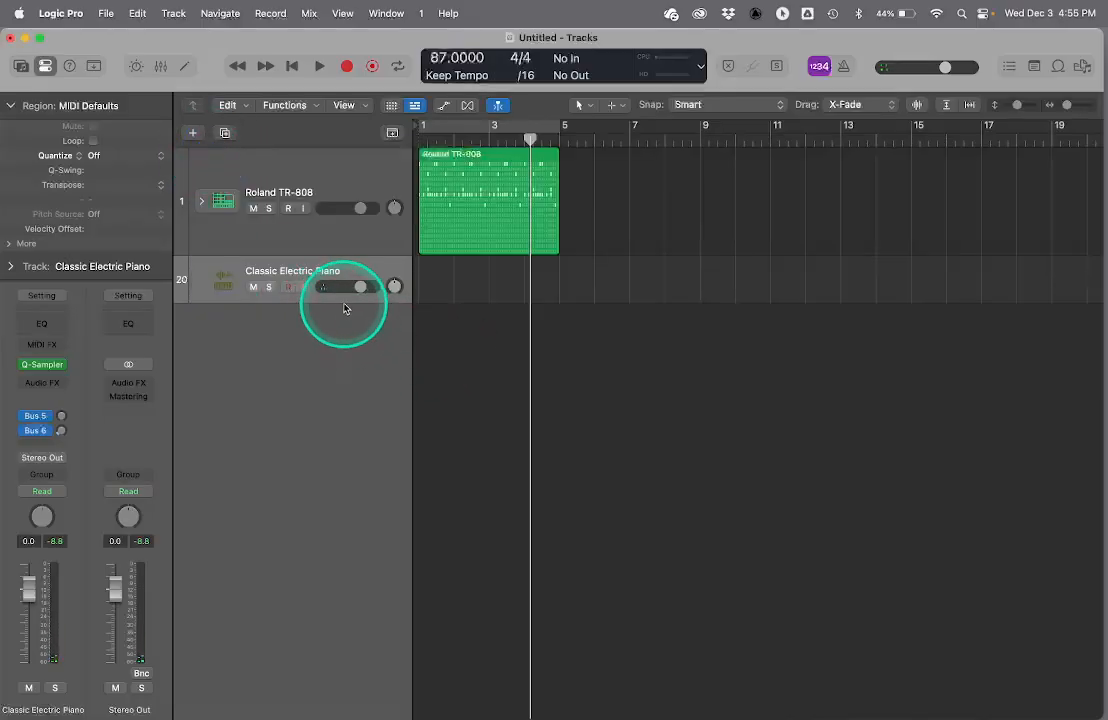
# - Increase the height of the sampler track and create an empty MIDI region on it at bar 1
pyautogui.moveTo(341, 300); pyautogui.dragTo(377, 458)
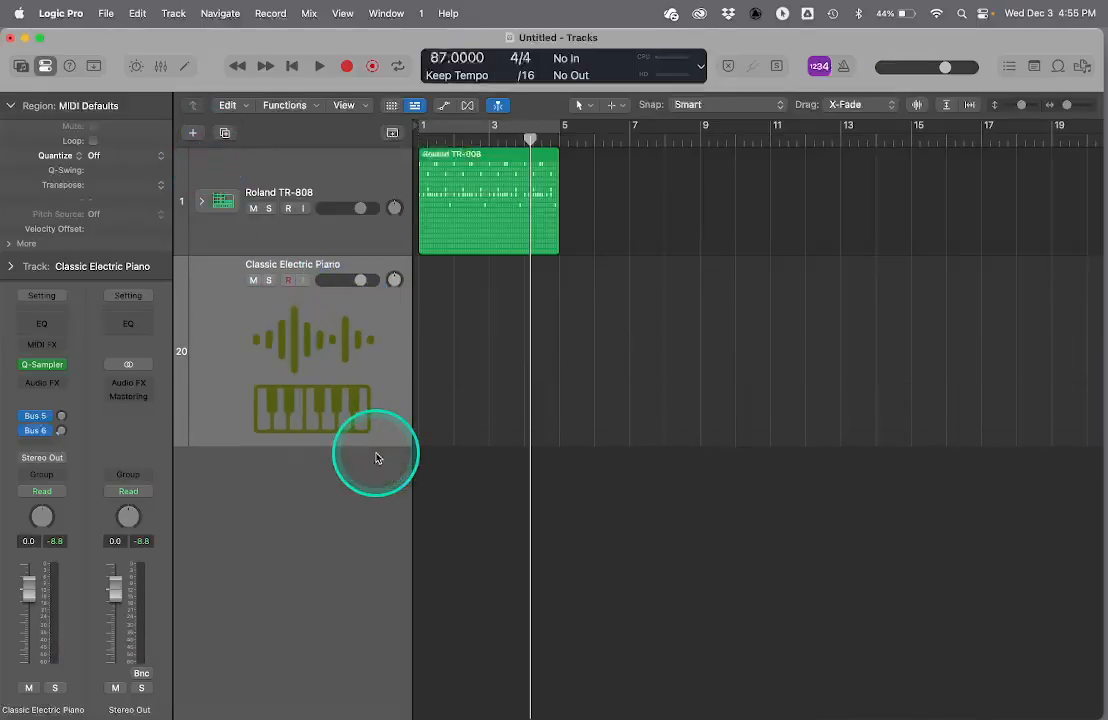
pyautogui.rightClick(433, 297)
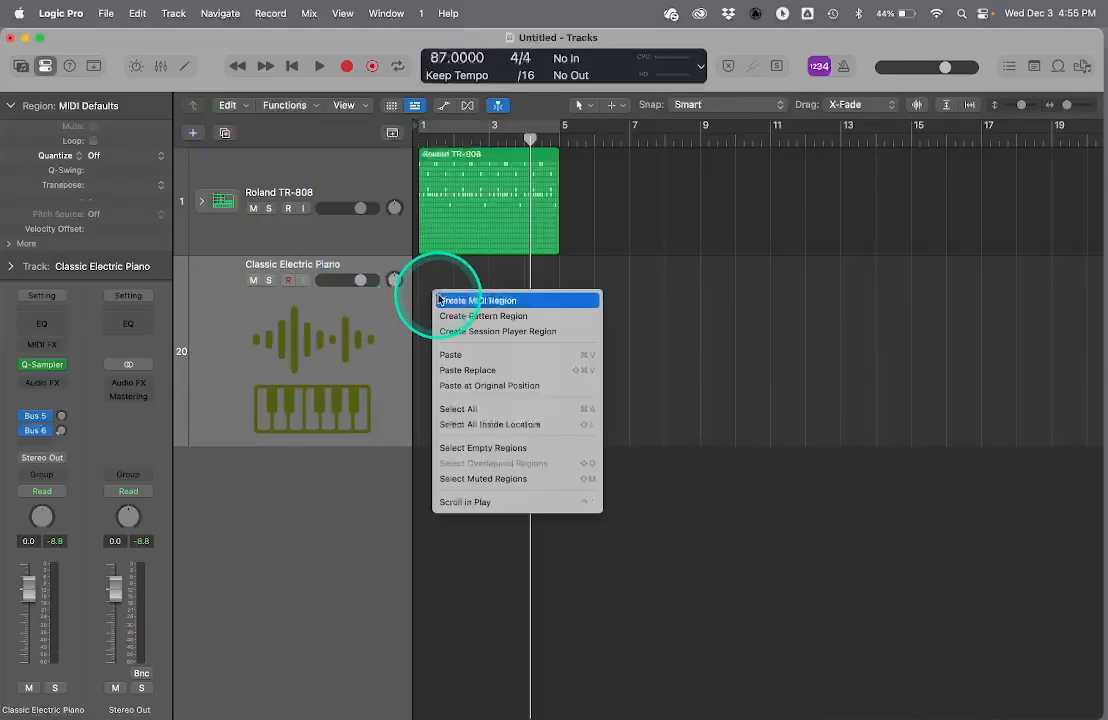
pyautogui.click(438, 300)
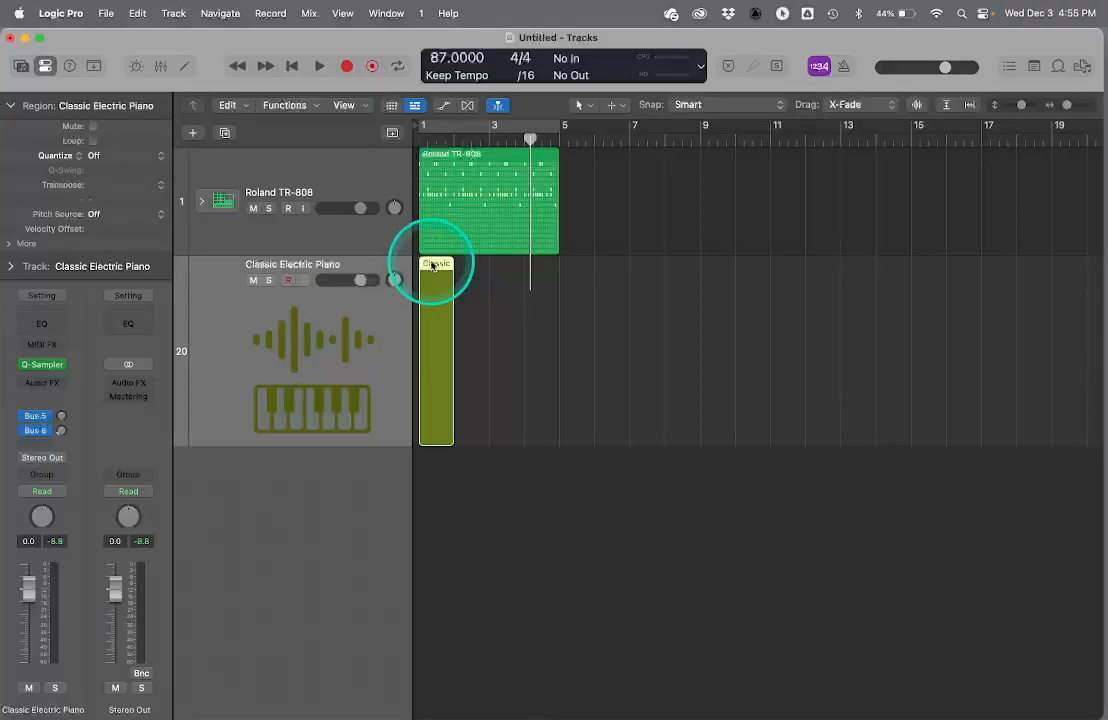
# - Open the new MIDI region in the Piano Roll, shrink the editor area and turn on the metronome
pyautogui.doubleClick(430, 258)
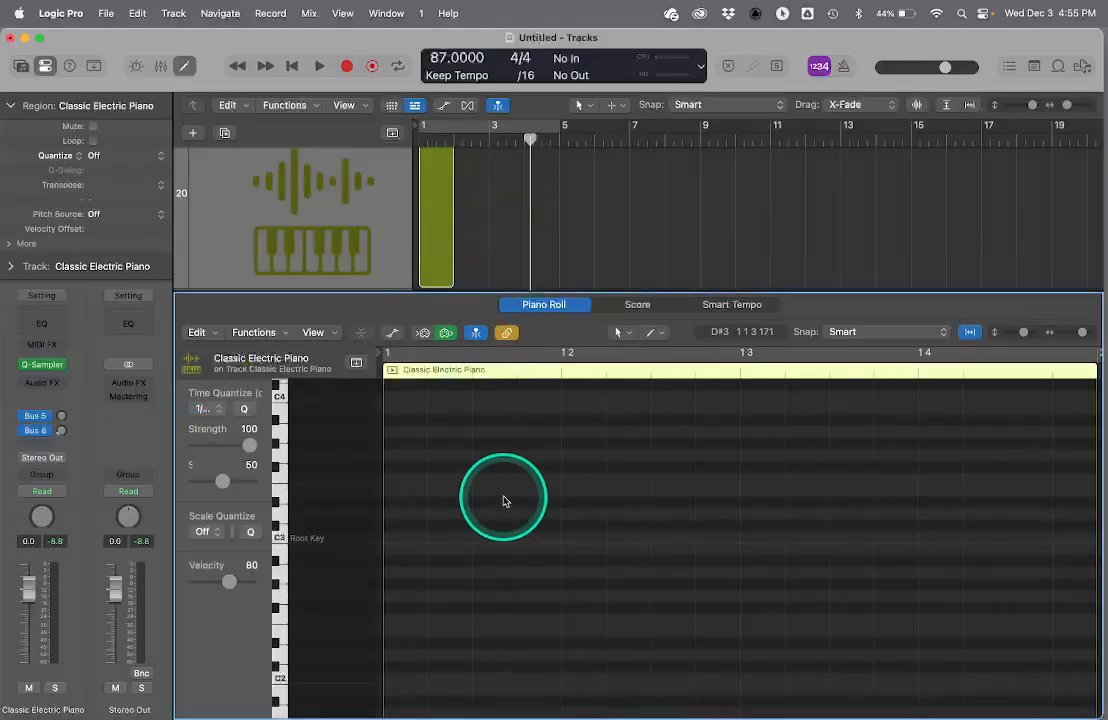
pyautogui.moveTo(433, 293); pyautogui.dragTo(428, 504)
pyautogui.click(470, 329)
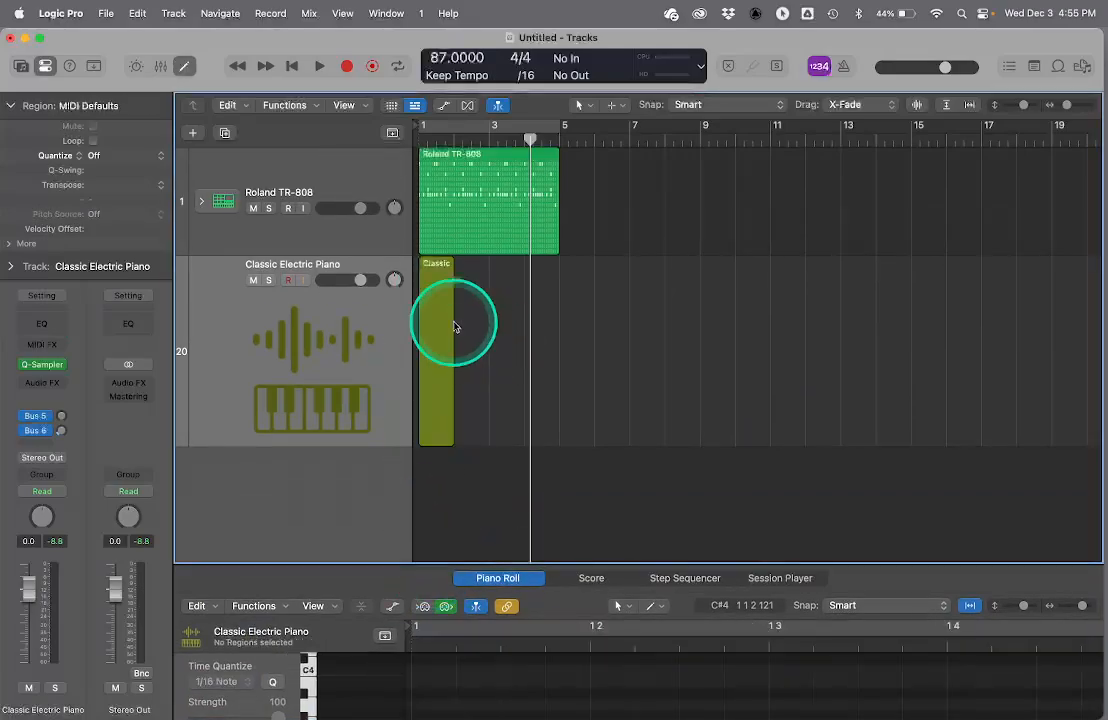
pyautogui.click(432, 264)
pyautogui.click(844, 66)
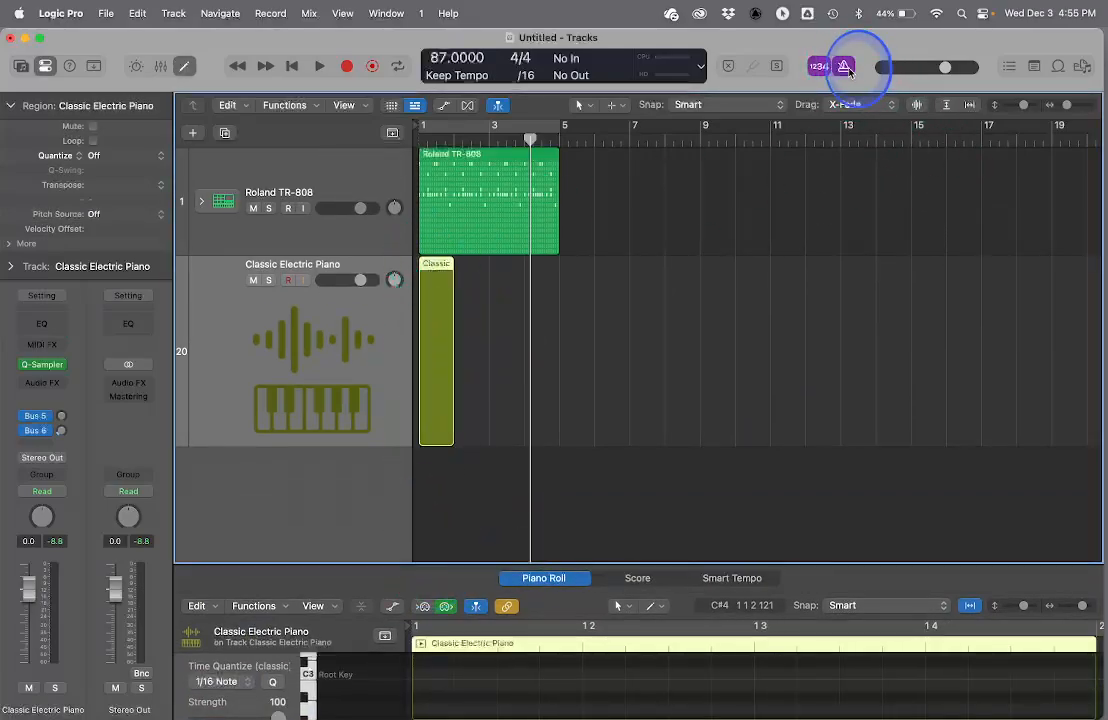
# - Record a four-note MIDI part on the Quick Sampler track from bar 1 to bar 3, restarting the take from the beginning
pyautogui.click(345, 71)
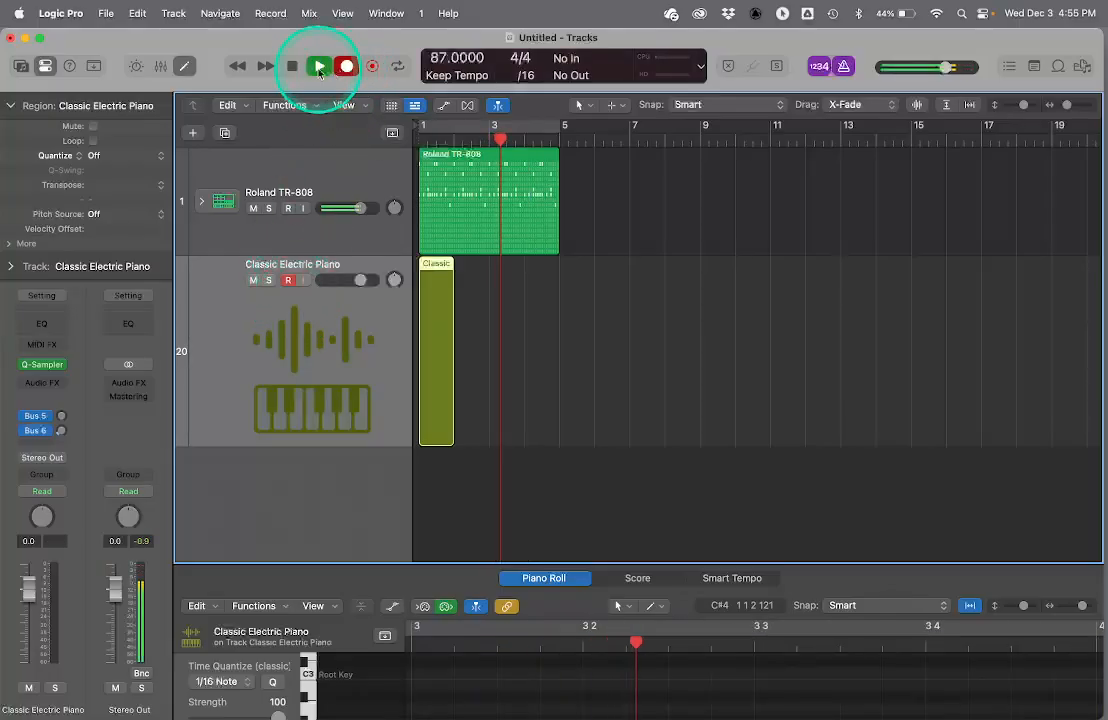
pyautogui.click(291, 65)
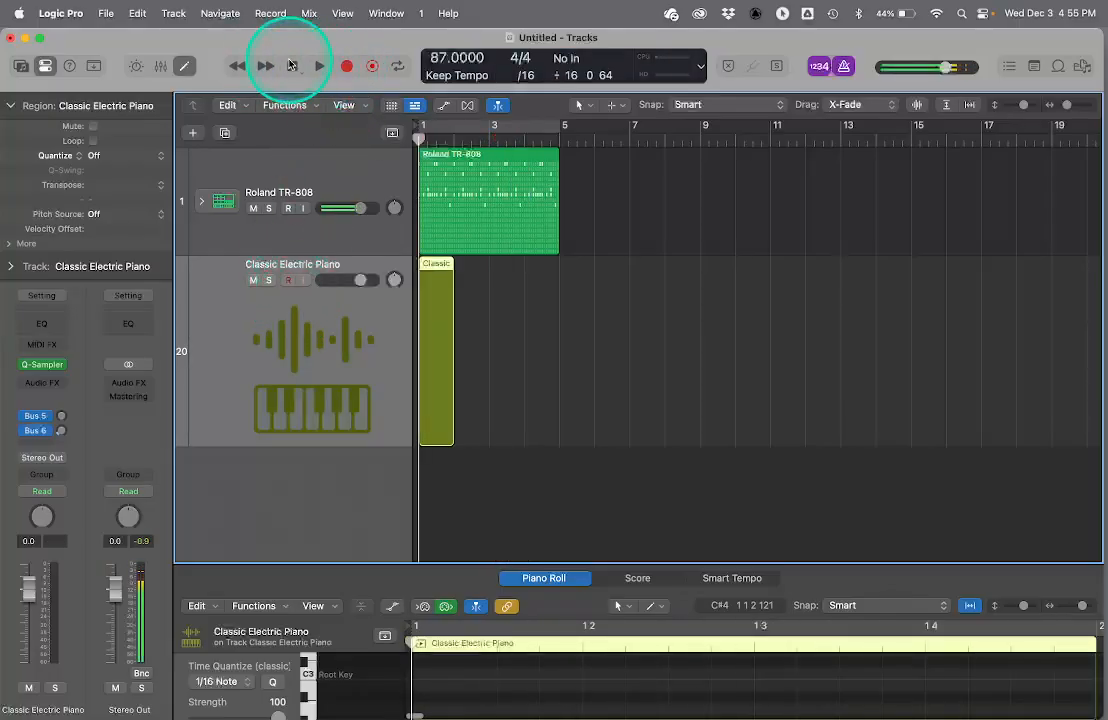
pyautogui.click(346, 67)
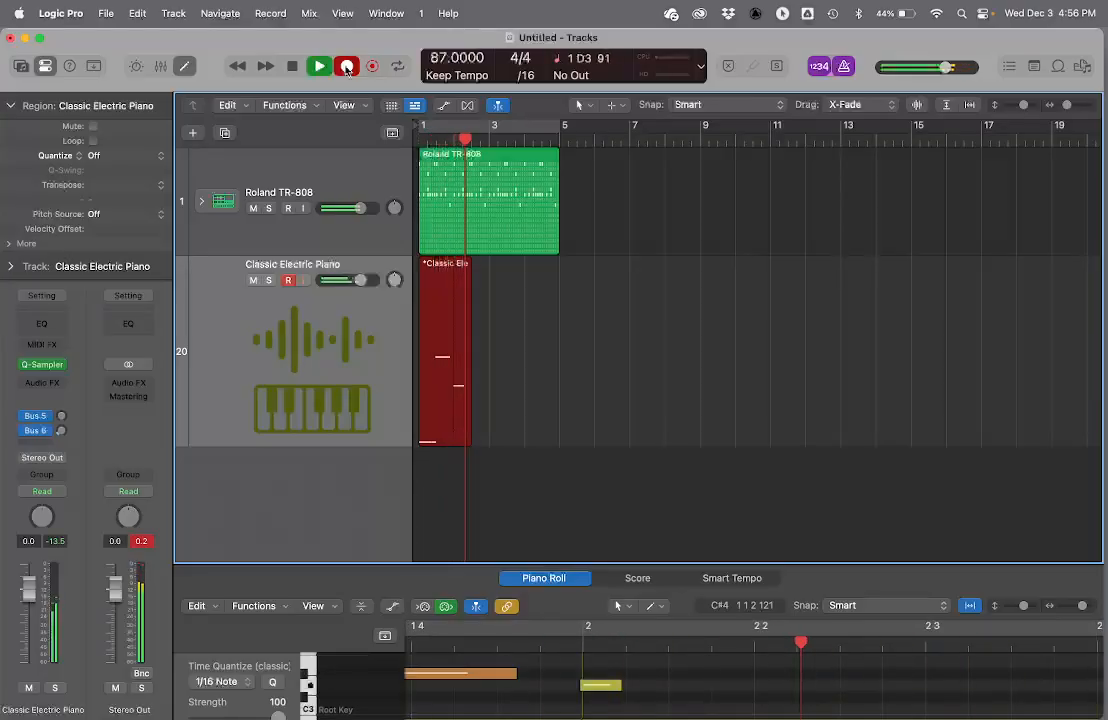
pyautogui.press('space')
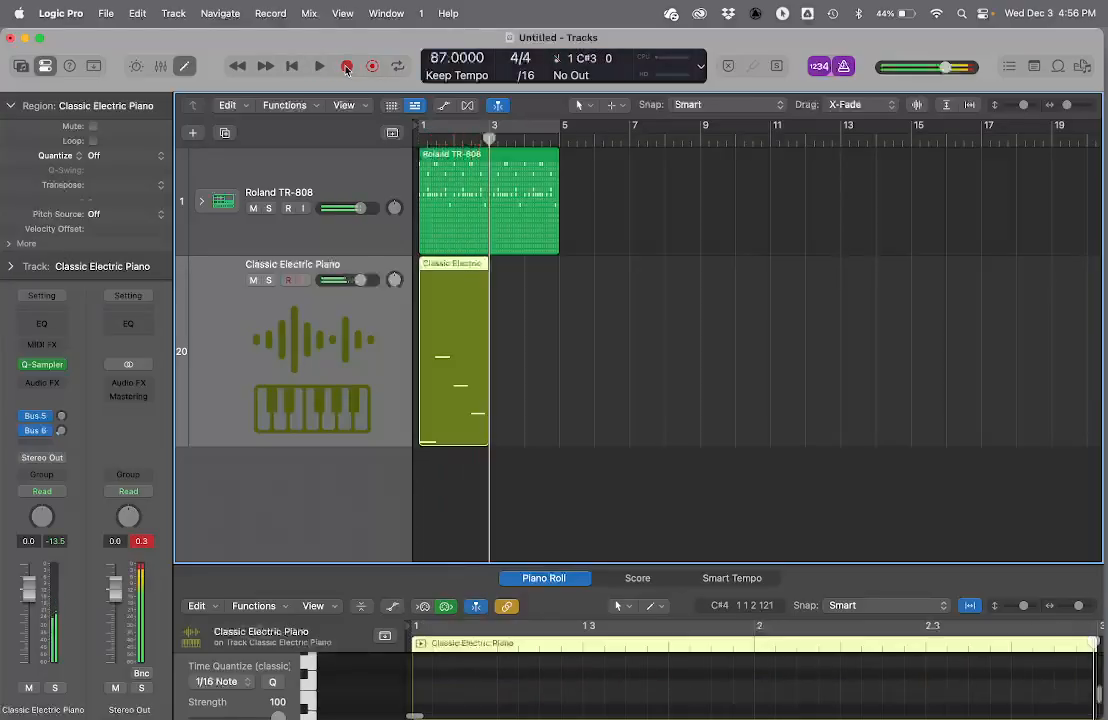
# - Open the recorded sampler region in the Piano Roll and enlarge the editor area
pyautogui.click(453, 318)
pyautogui.doubleClick(453, 318)
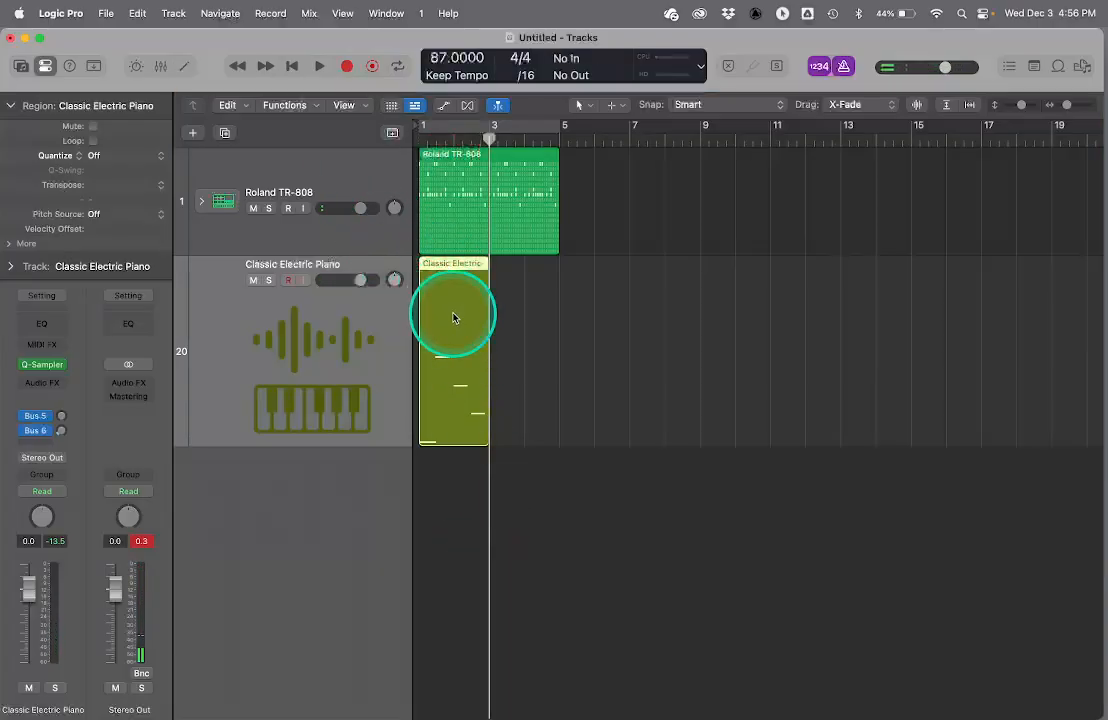
pyautogui.doubleClick(453, 318)
pyautogui.moveTo(525, 565); pyautogui.dragTo(519, 216)
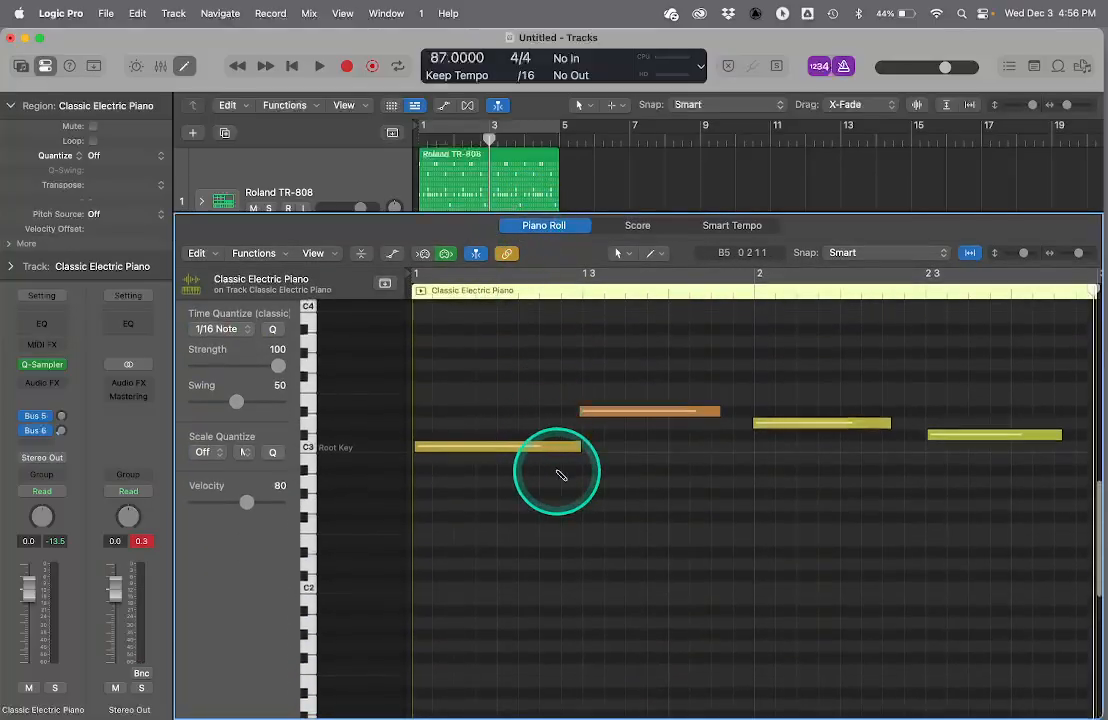
# - Select all notes of the recorded region and quantize them to 1/16 Note
pyautogui.press('super+a')
pyautogui.press('super+s')
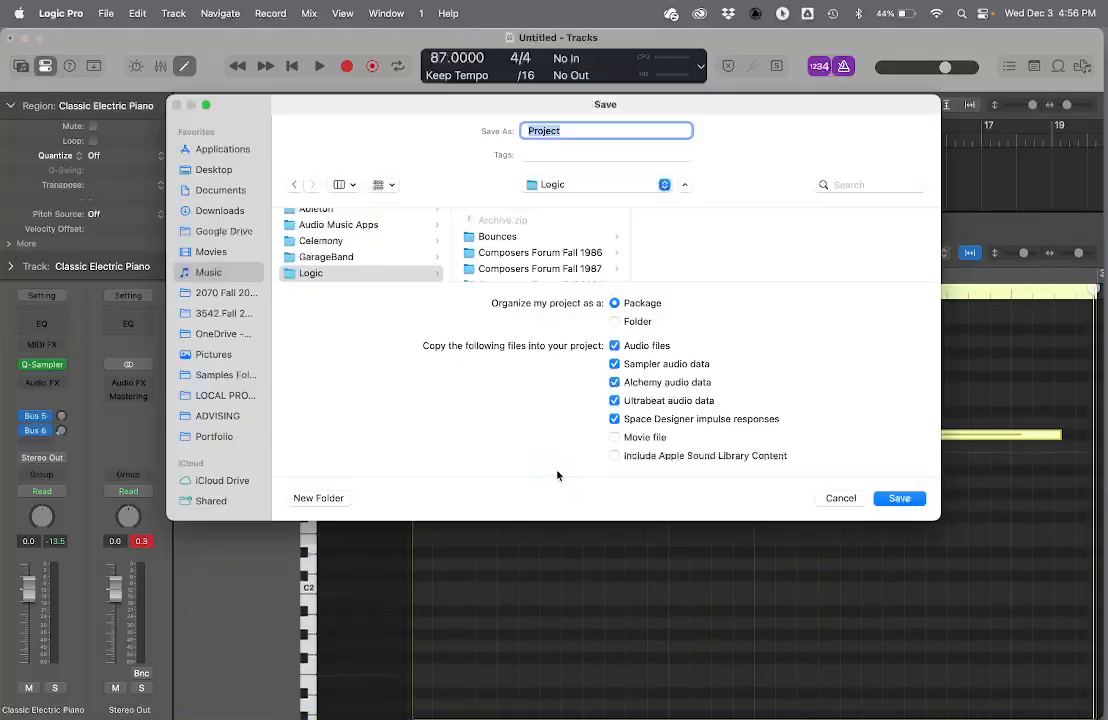
pyautogui.press('Escape')
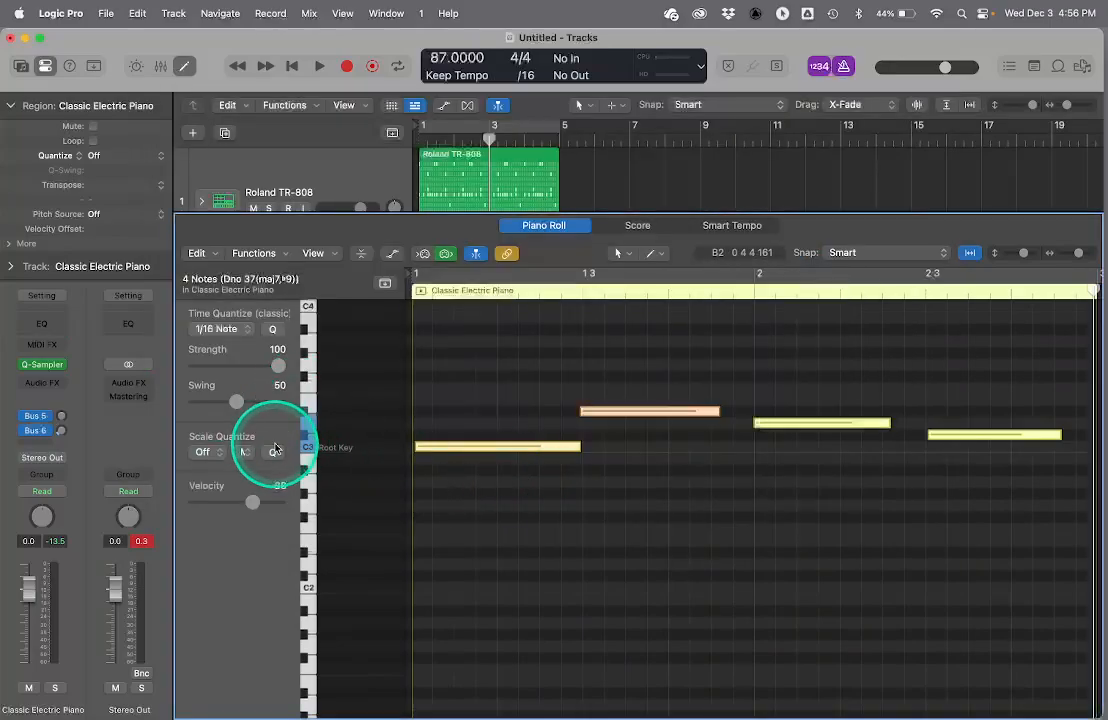
pyautogui.click(274, 329)
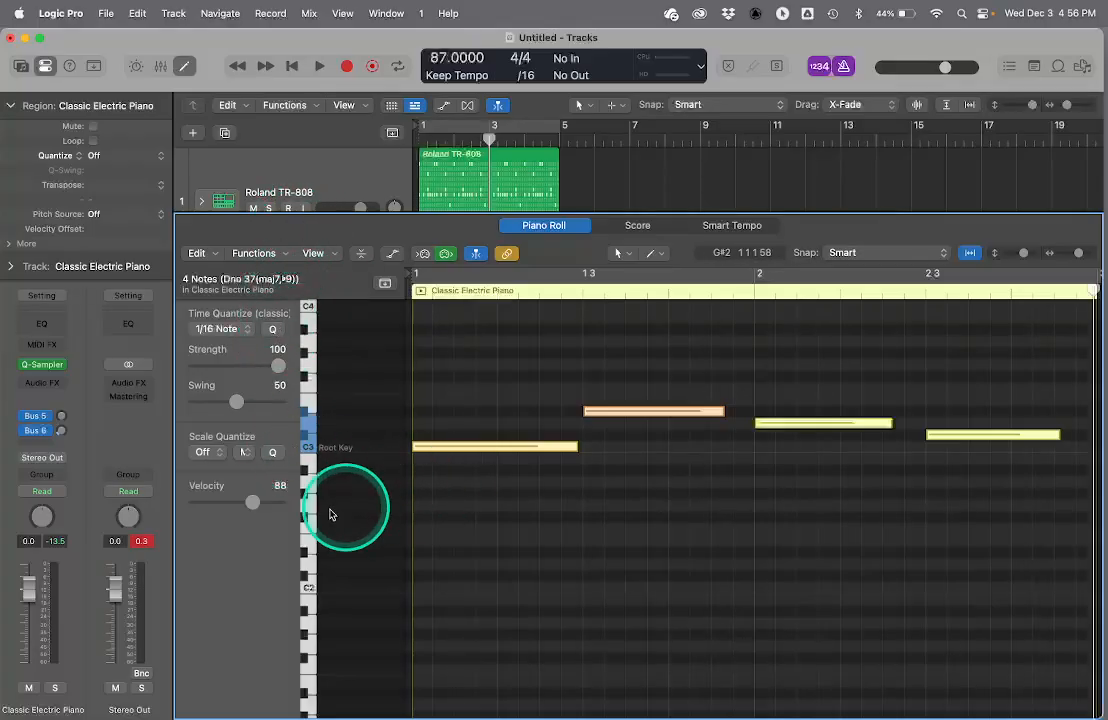
pyautogui.click(253, 455)
pyautogui.click(218, 590)
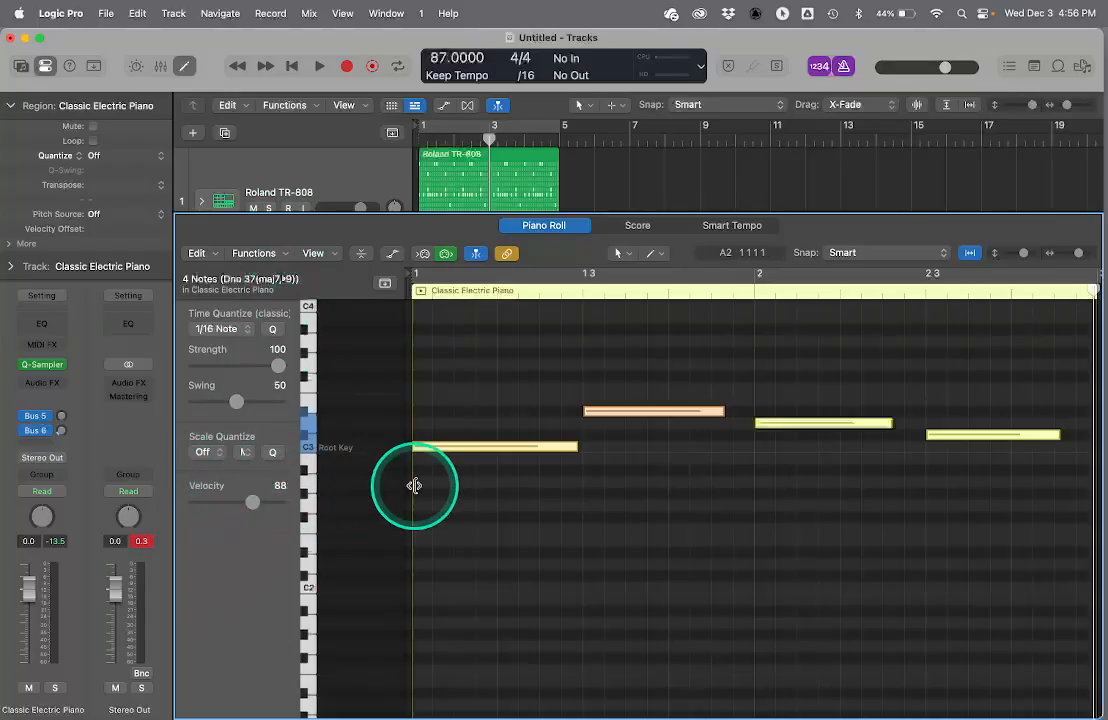
# - Close the Piano Roll, loop the sampler region to bar 5, and play it back with the metronome and count-in turned off
pyautogui.press('p')
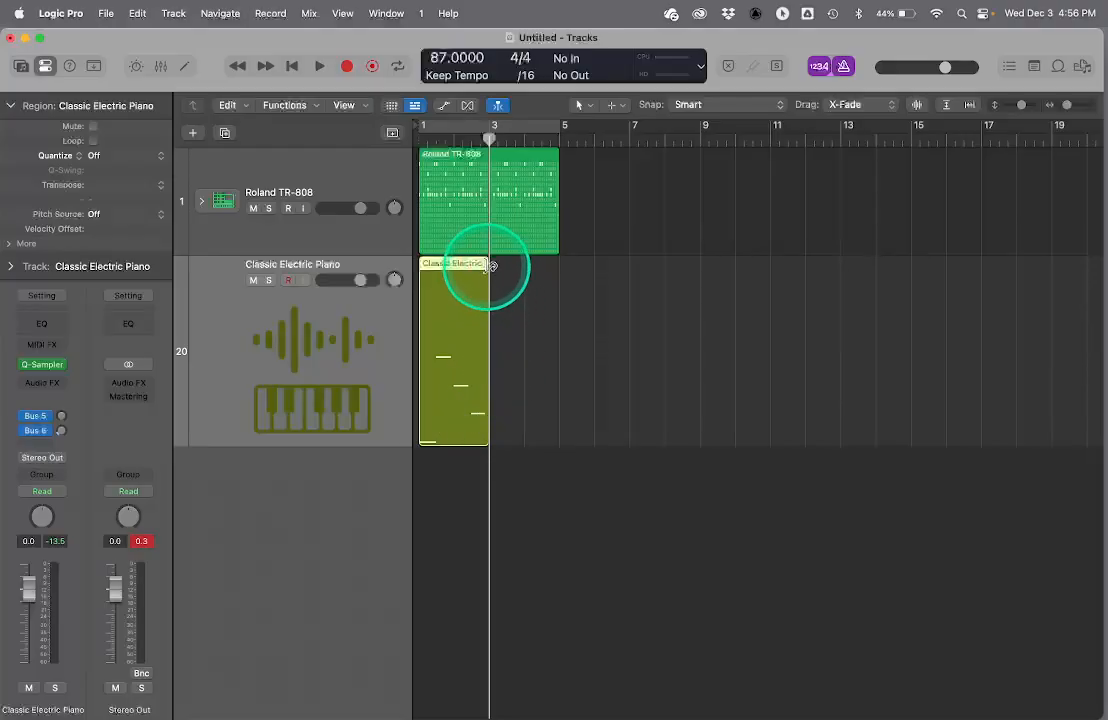
pyautogui.moveTo(489, 263); pyautogui.dragTo(557, 266)
pyautogui.press('space')
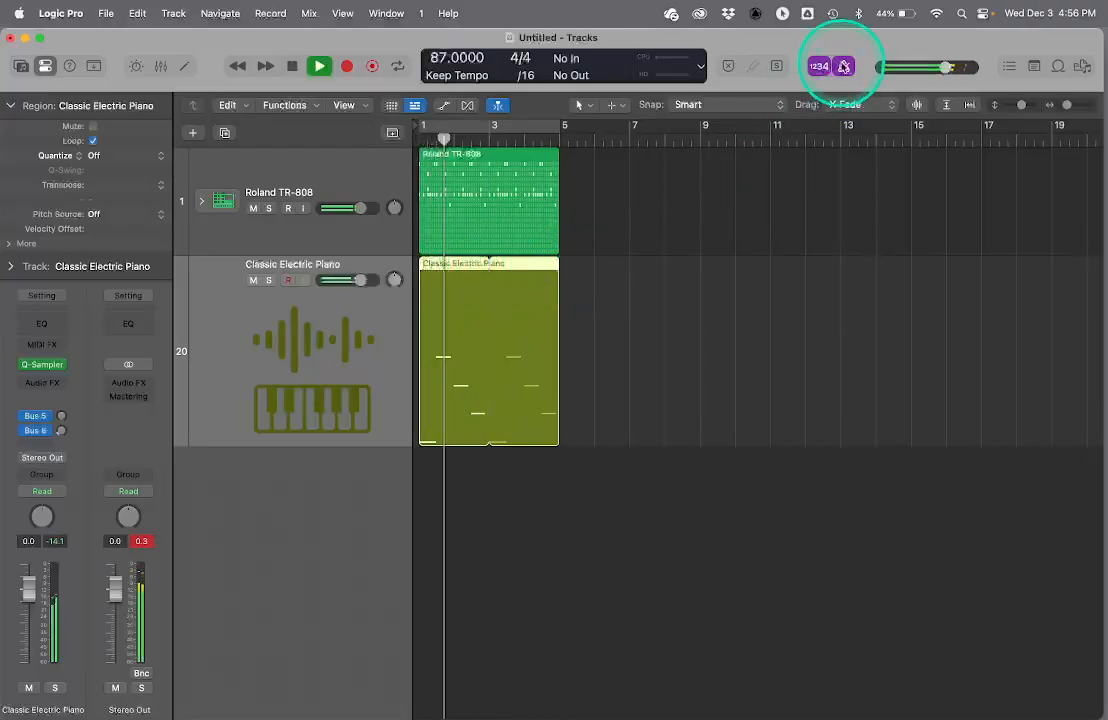
pyautogui.click(818, 66)
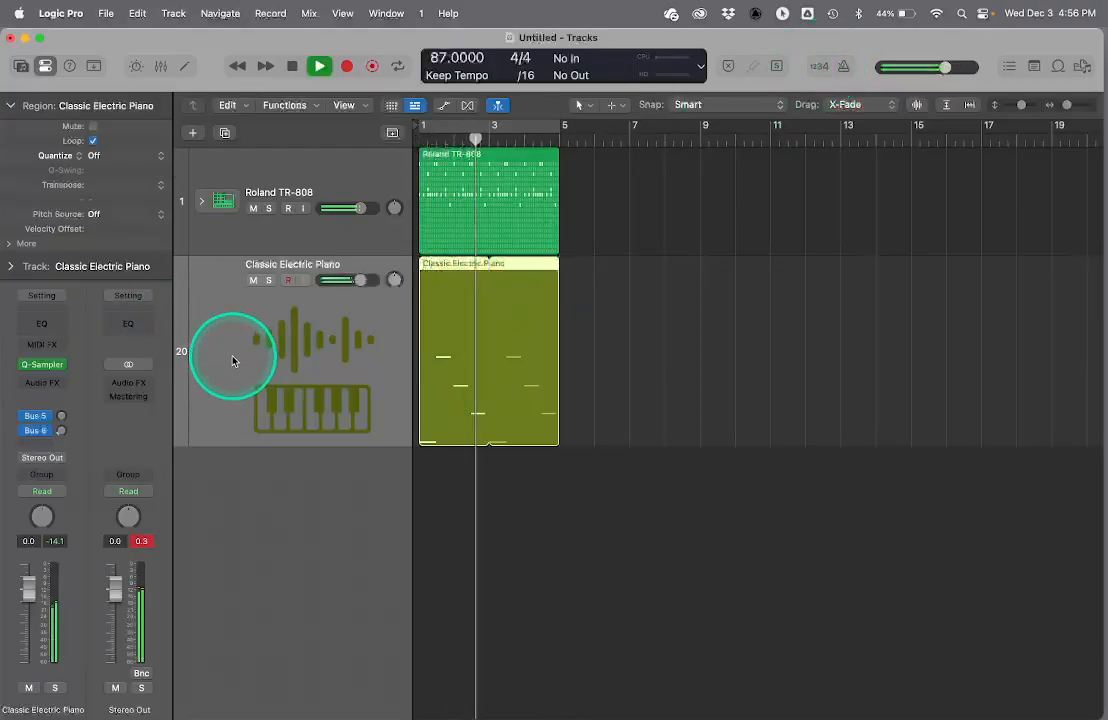
# - Insert an Echo effect on the sampler track, lower its wet level, and play the loop from the beginning
pyautogui.click(42, 384)
pyautogui.moveTo(45, 496)
pyautogui.moveTo(155, 514)
pyautogui.click(252, 511)
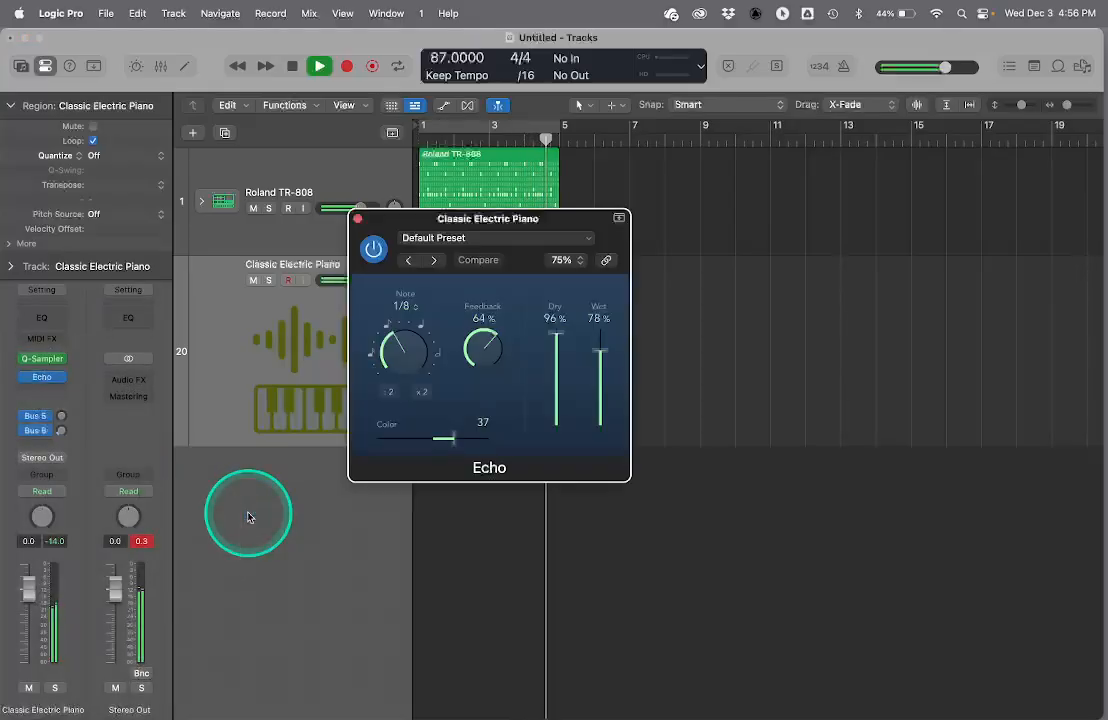
pyautogui.moveTo(600, 350); pyautogui.dragTo(595, 393)
pyautogui.press('space')
pyautogui.click(357, 218)
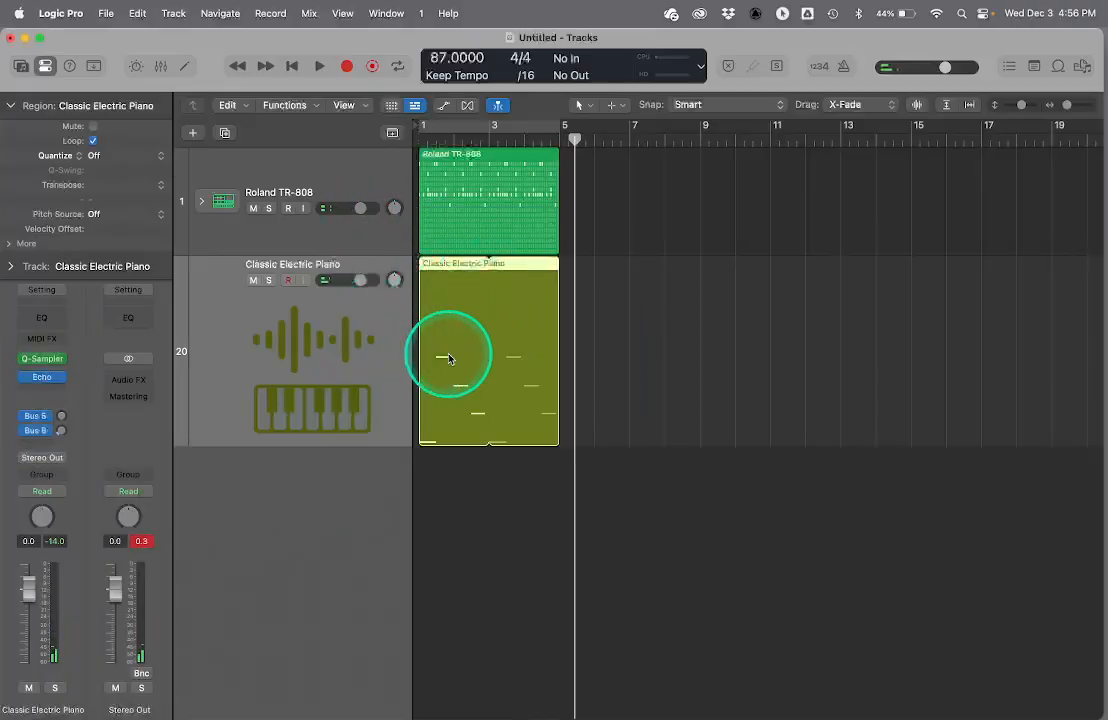
pyautogui.press('Return')
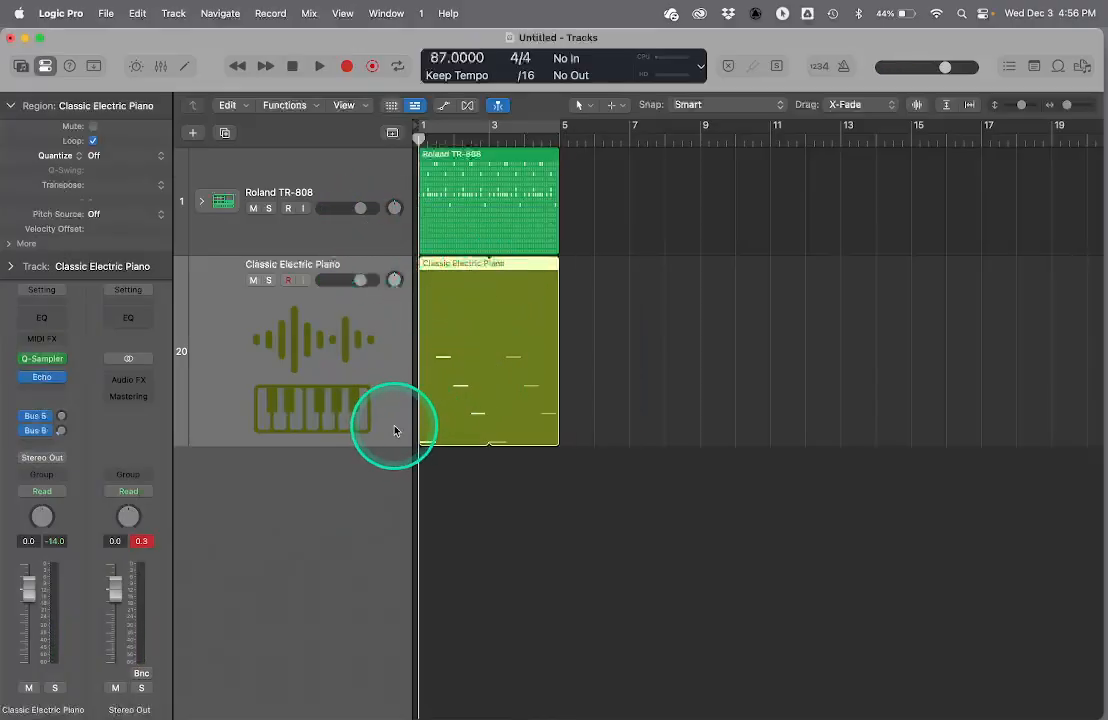
pyautogui.press('space')
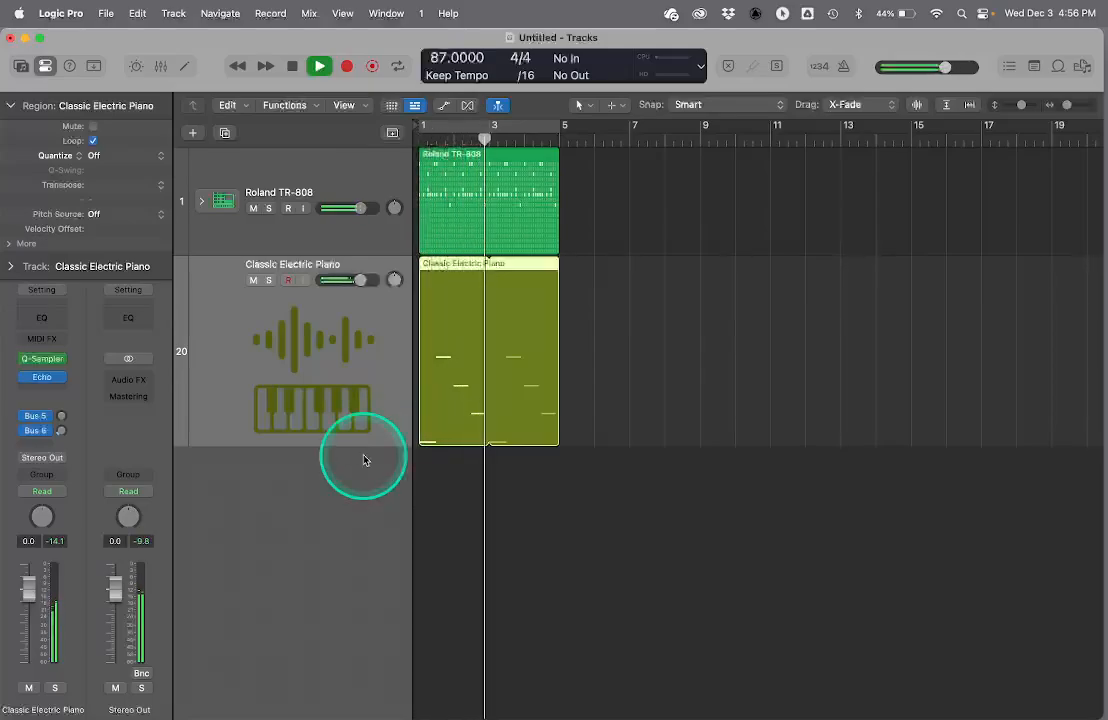
pyautogui.press('space')
# - Create a new software instrument track below the sampler track and increase its height
pyautogui.click(392, 512)
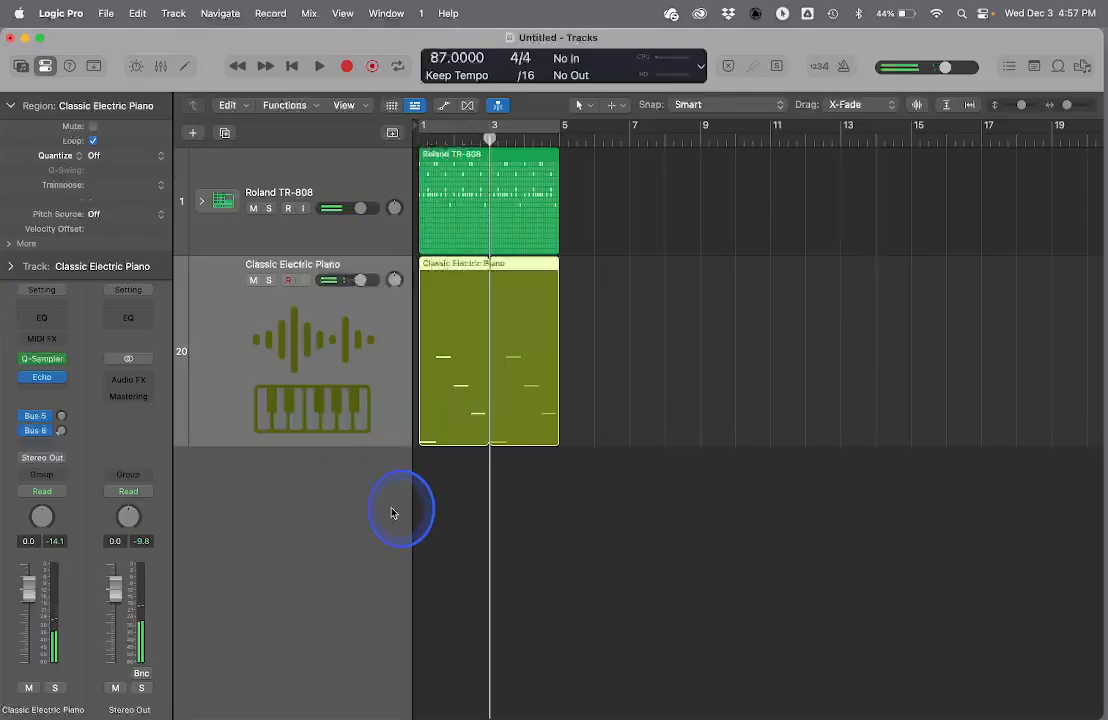
pyautogui.rightClick(324, 499)
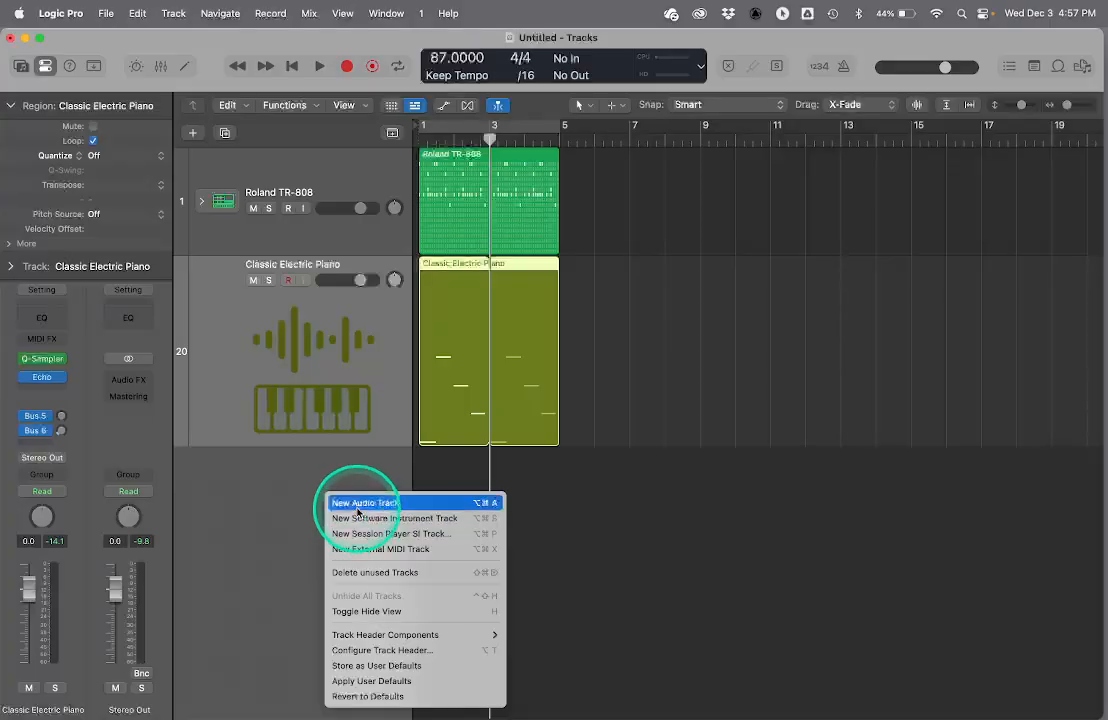
pyautogui.click(356, 518)
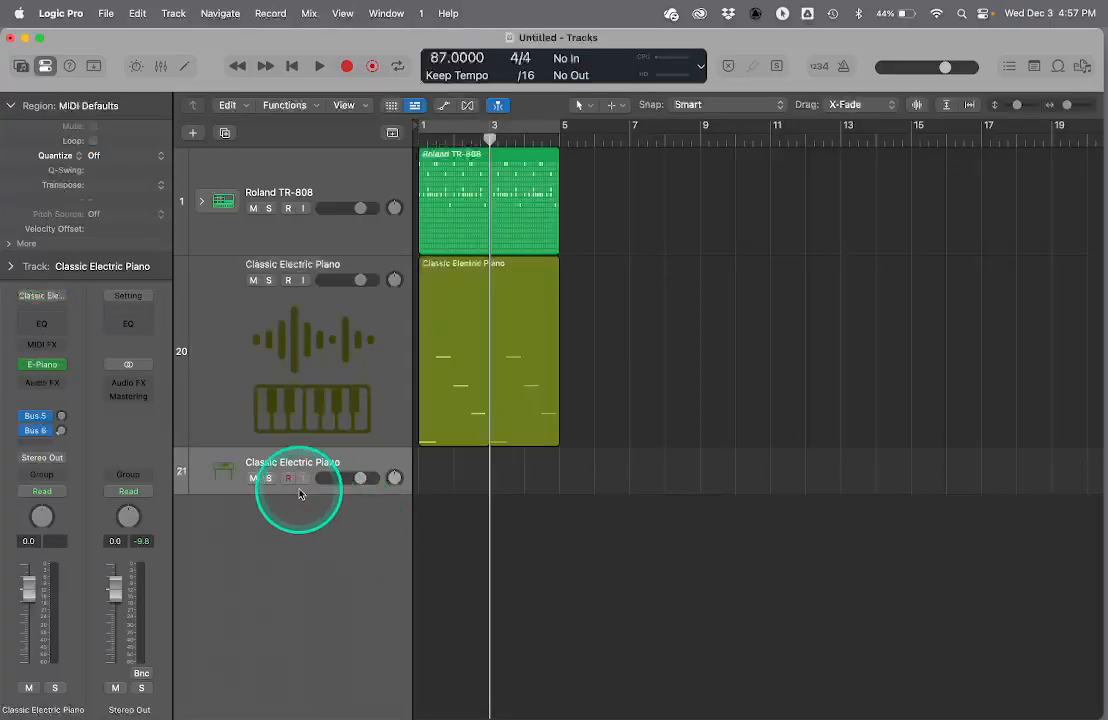
pyautogui.moveTo(298, 493); pyautogui.dragTo(302, 562)
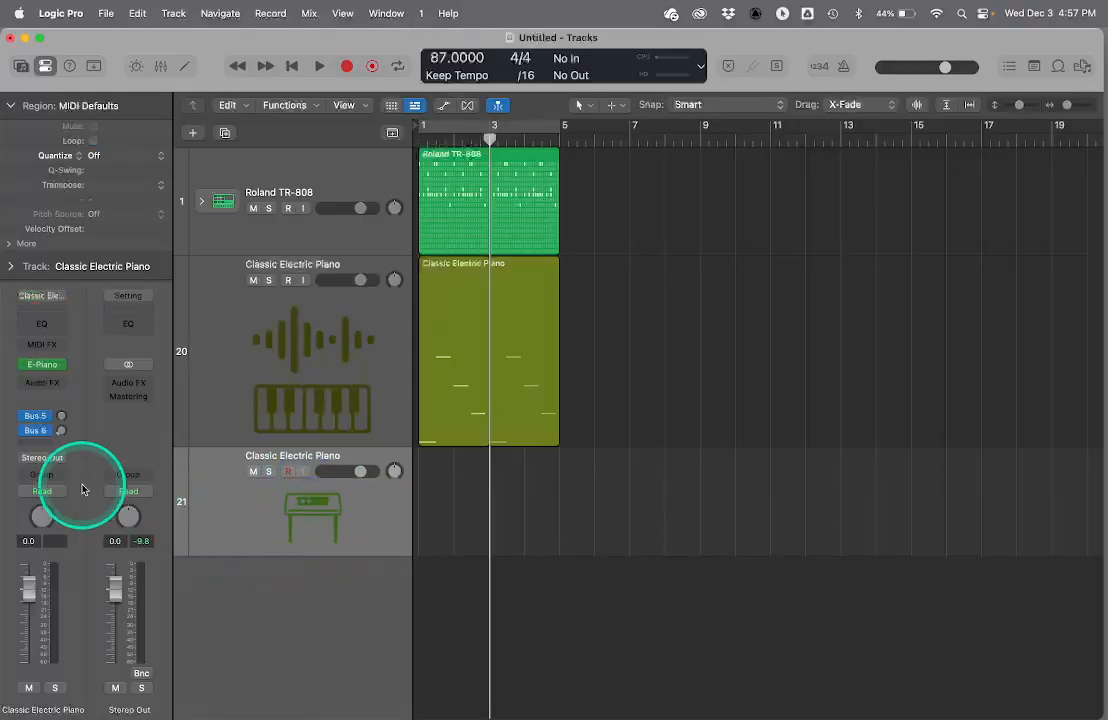
# - Audition the Byte Bass synthesizer patch on the new track, and load Boxy Synth Bass instead
pyautogui.click(20, 66)
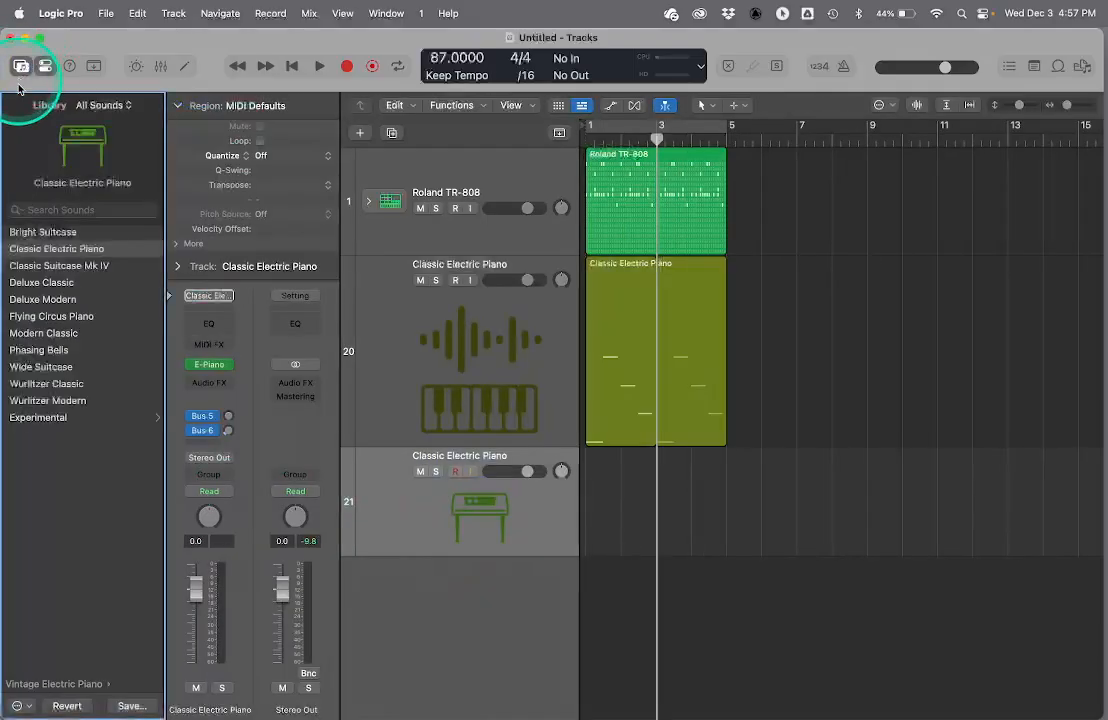
pyautogui.hscroll(-5, 73, 437)
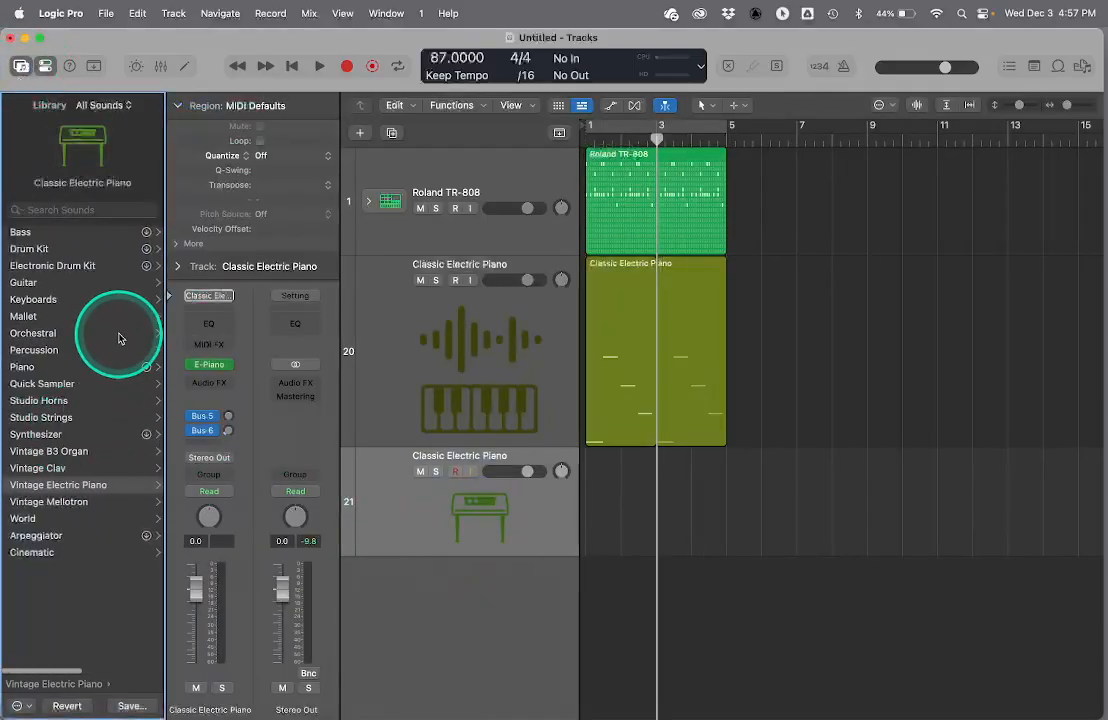
pyautogui.click(60, 435)
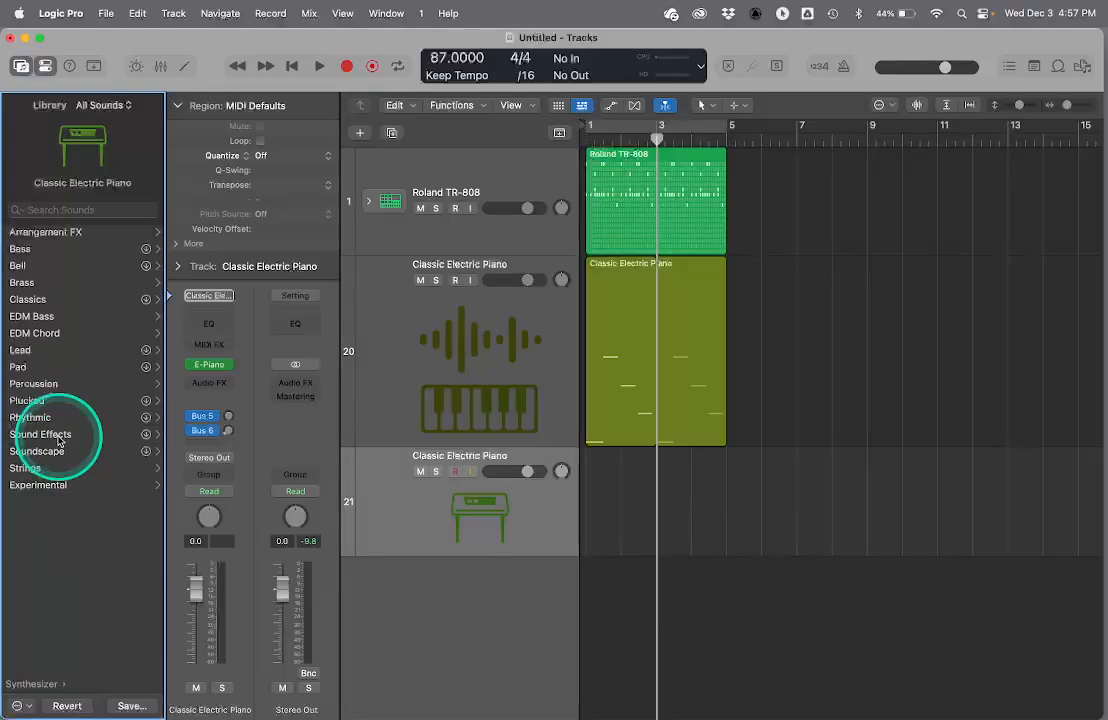
pyautogui.click(53, 250)
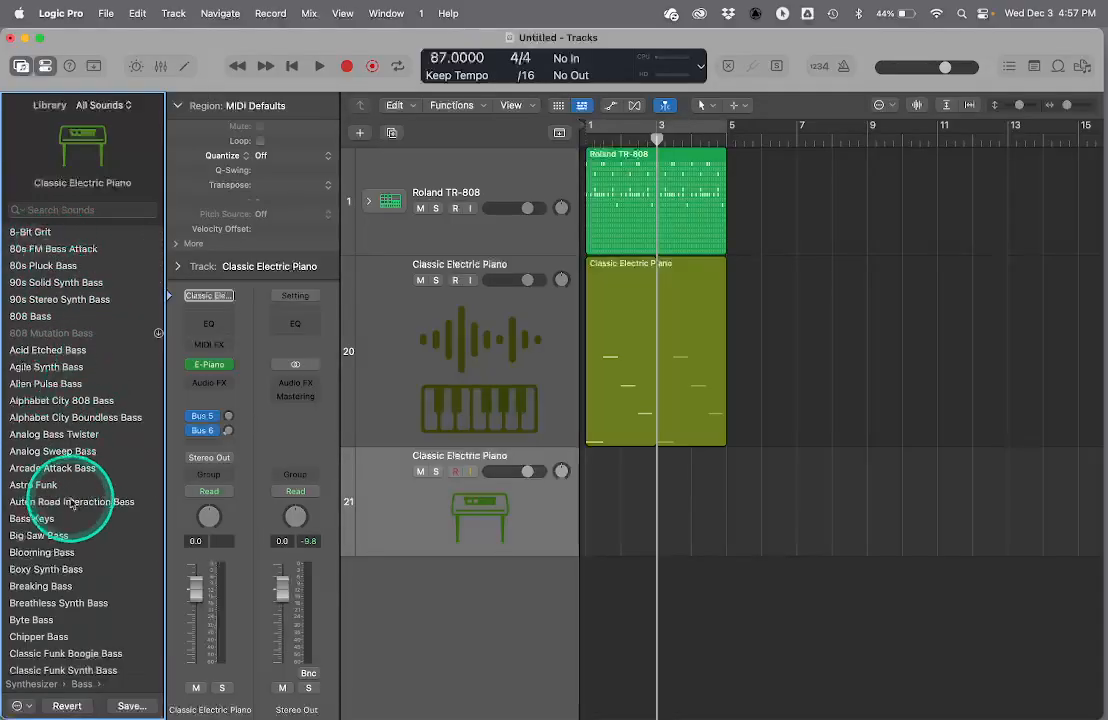
pyautogui.click(45, 621)
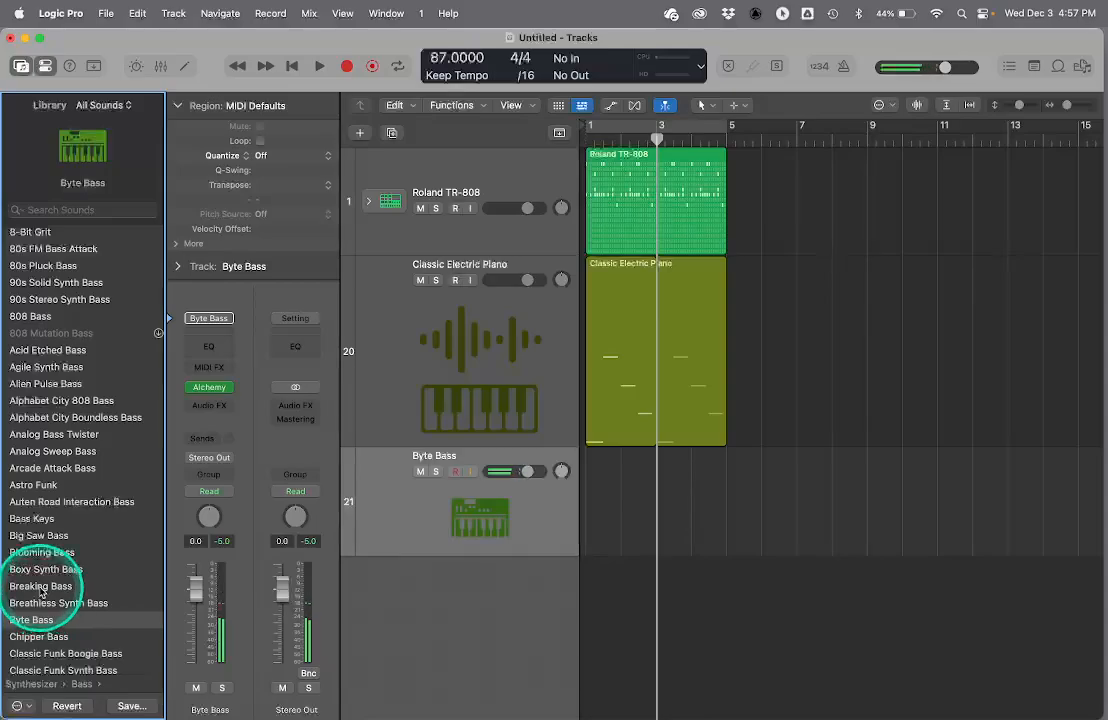
pyautogui.click(47, 572)
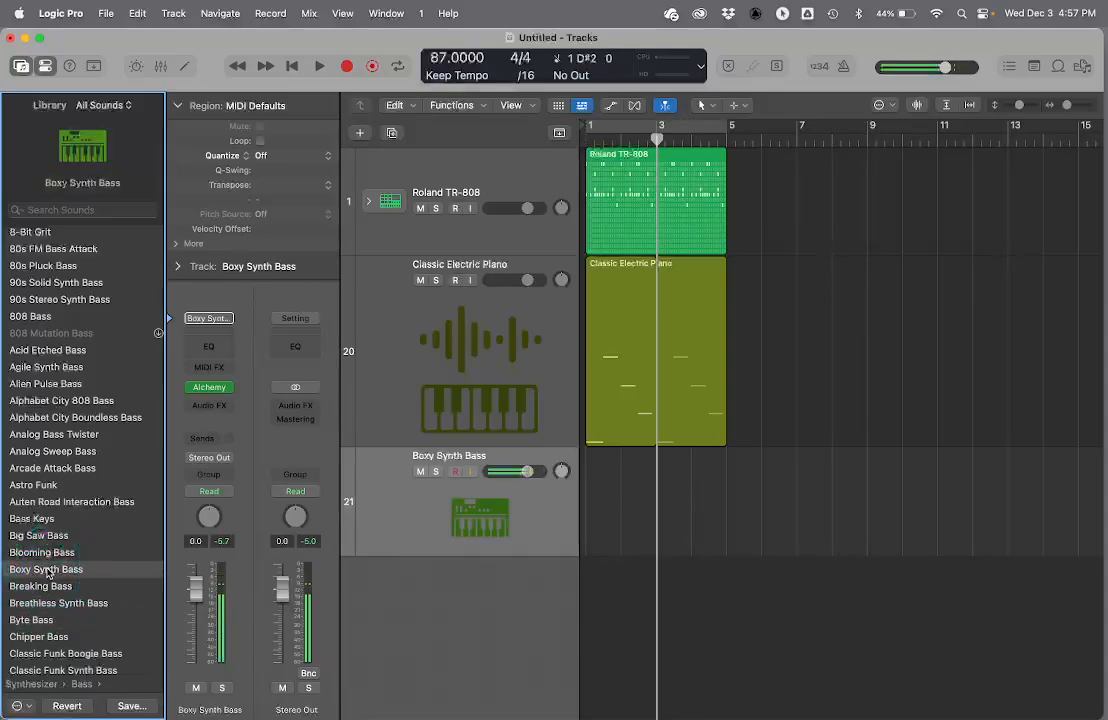
# - Copy the looped sampler region onto the Boxy Synth Bass track at bar 1
pyautogui.click(628, 292)
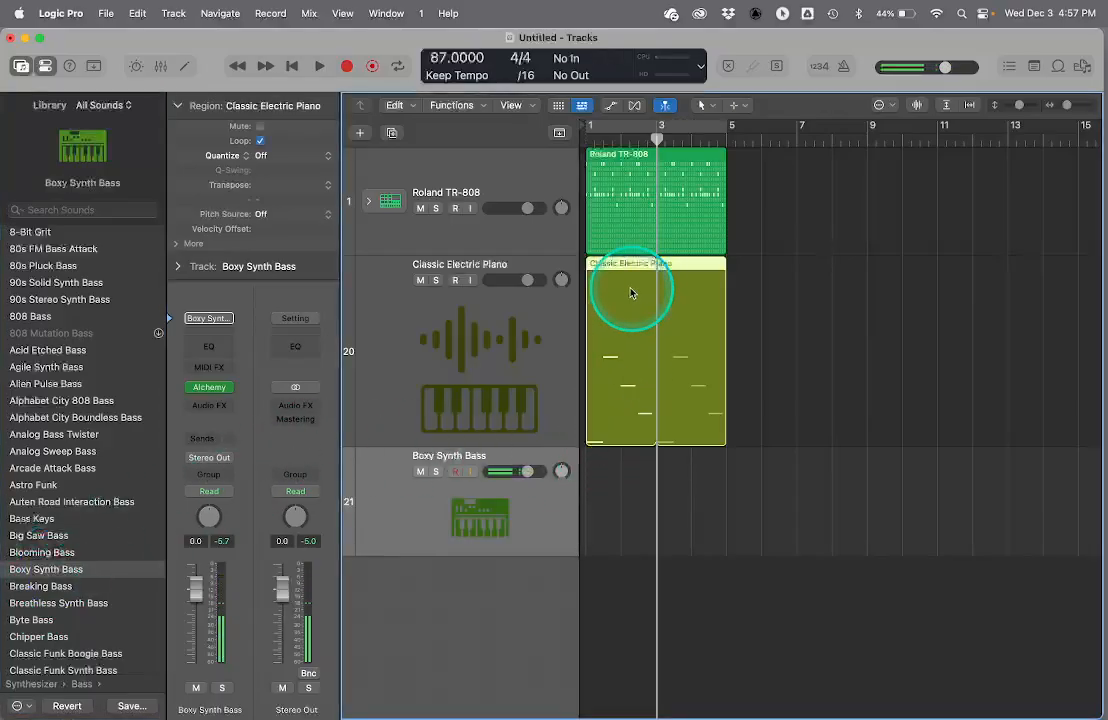
pyautogui.click(566, 460)
pyautogui.click(557, 496)
pyautogui.press('Return')
pyautogui.press('super+v')
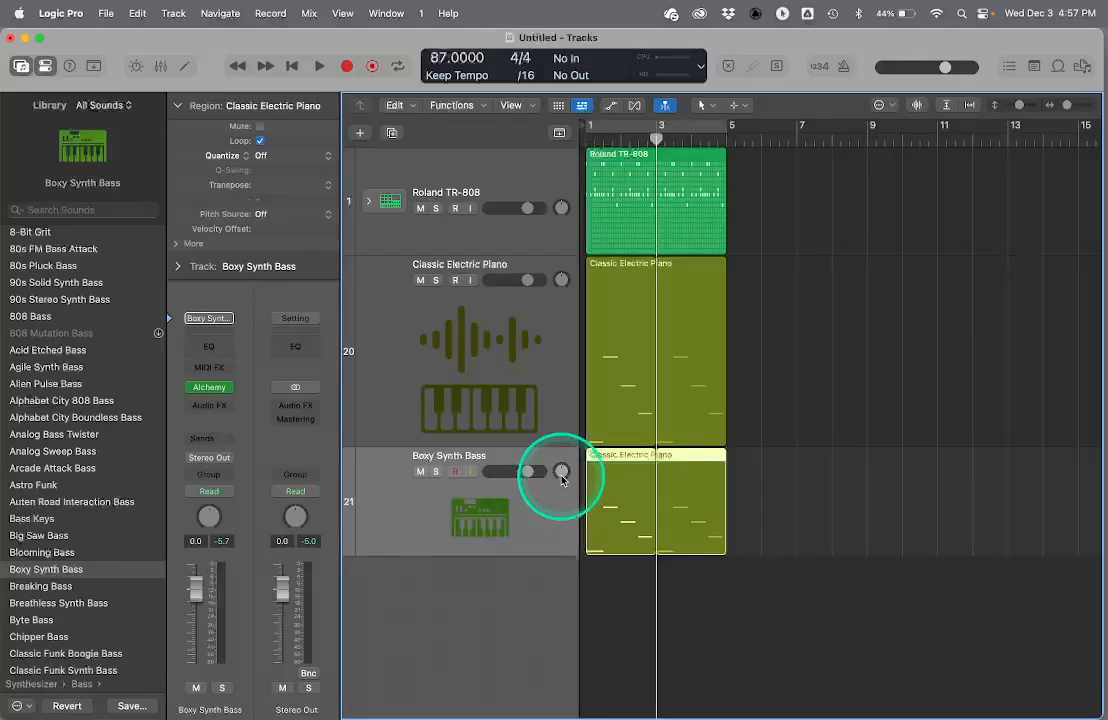
# - Transpose all notes of the copied bass region down one octave in the Piano Roll, so the first note is C2
pyautogui.doubleClick(620, 461)
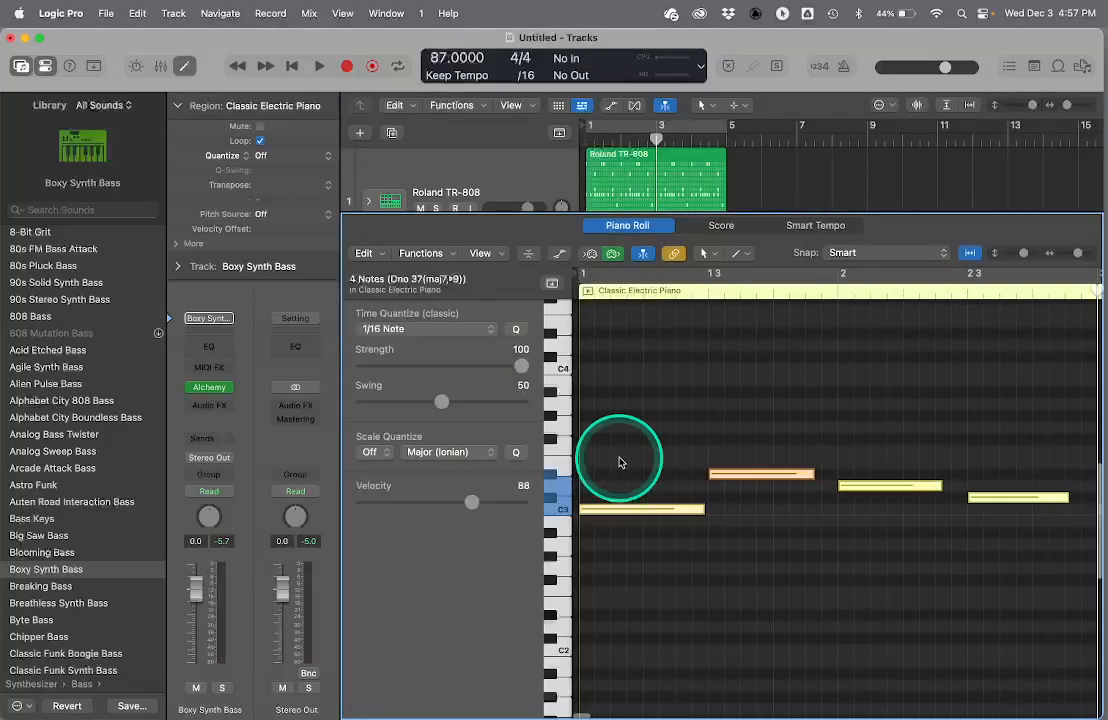
pyautogui.click(600, 521)
pyautogui.moveTo(600, 521); pyautogui.dragTo(600, 654)
pyautogui.press('space')
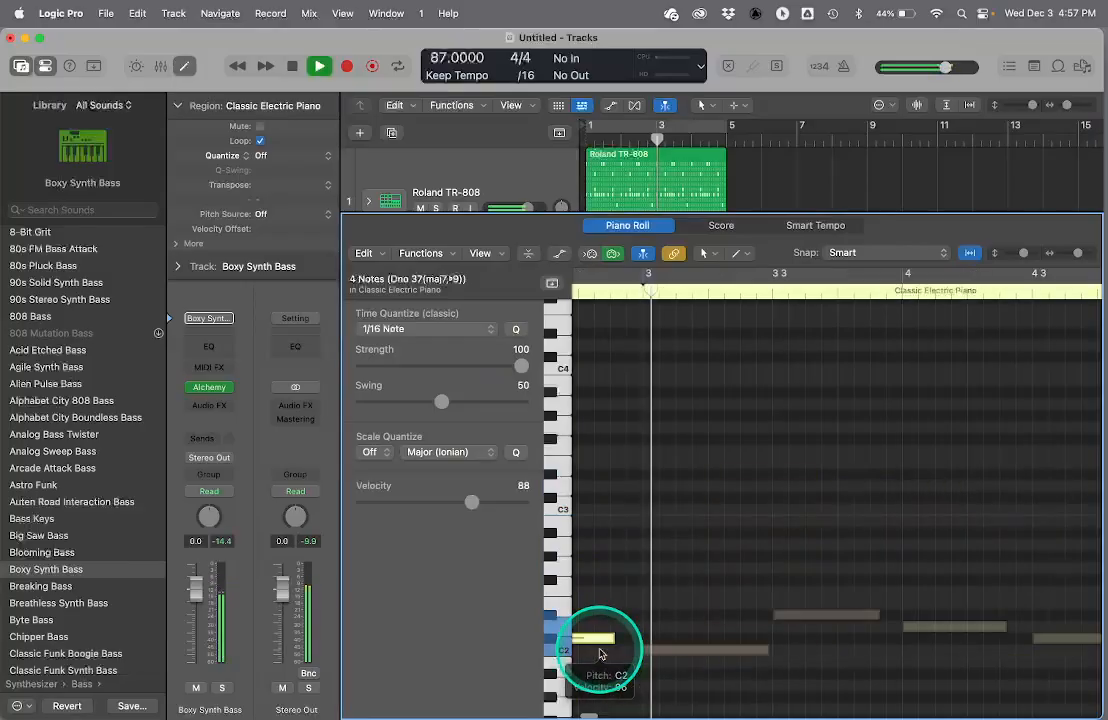
pyautogui.hscroll(-5, 652, 604)
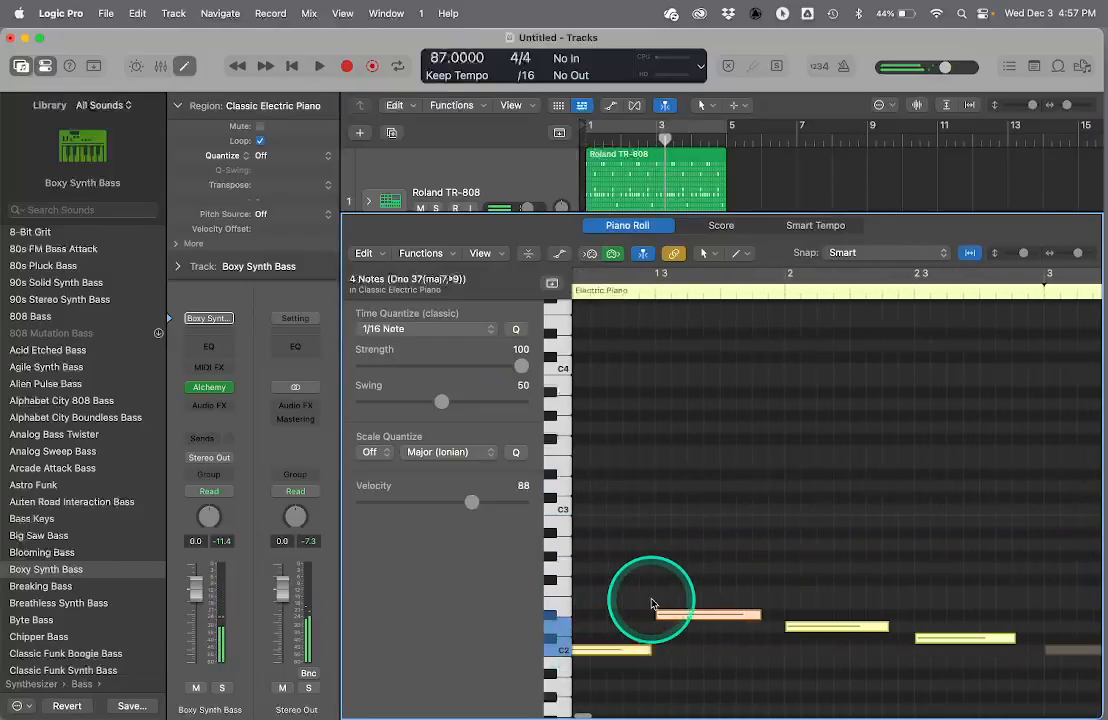
# - Preview the bass region on its own, close the Piano Roll, and play all tracks together from bar 1
pyautogui.click(587, 293)
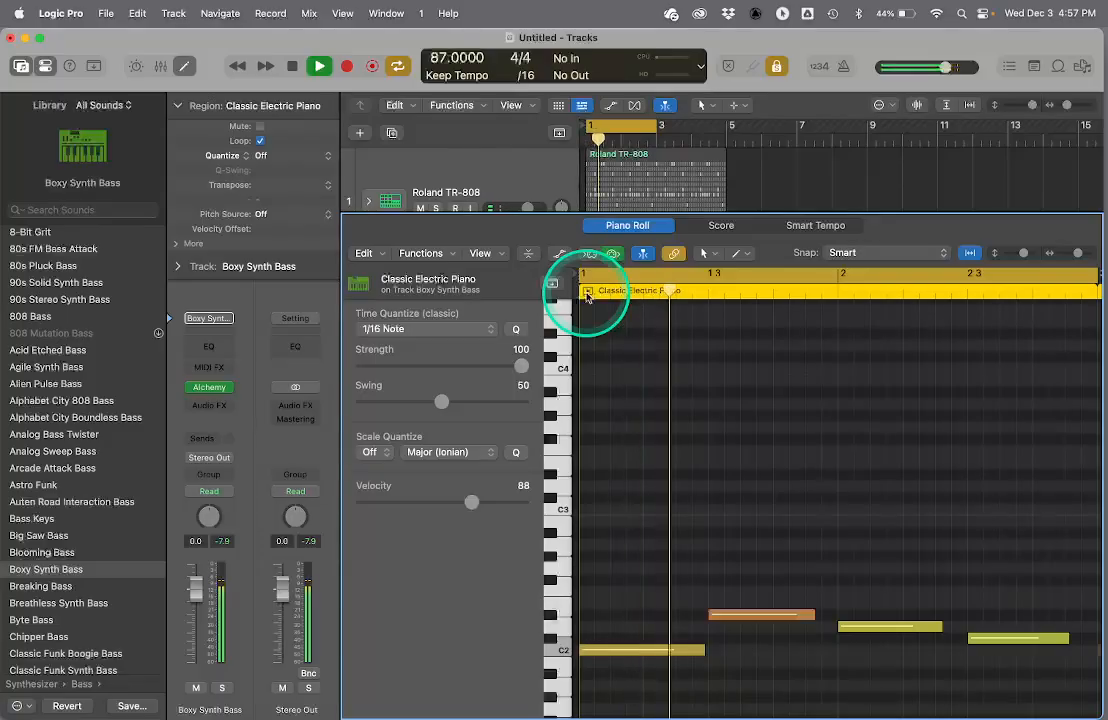
pyautogui.press('e')
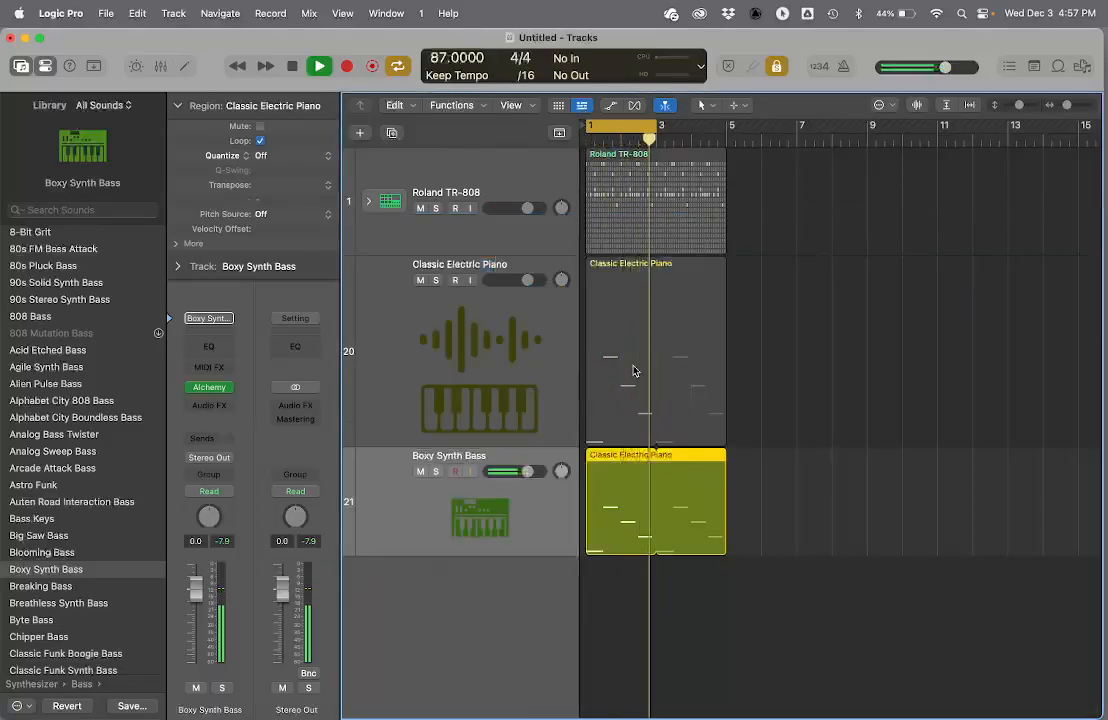
pyautogui.click(623, 366)
pyautogui.press('space')
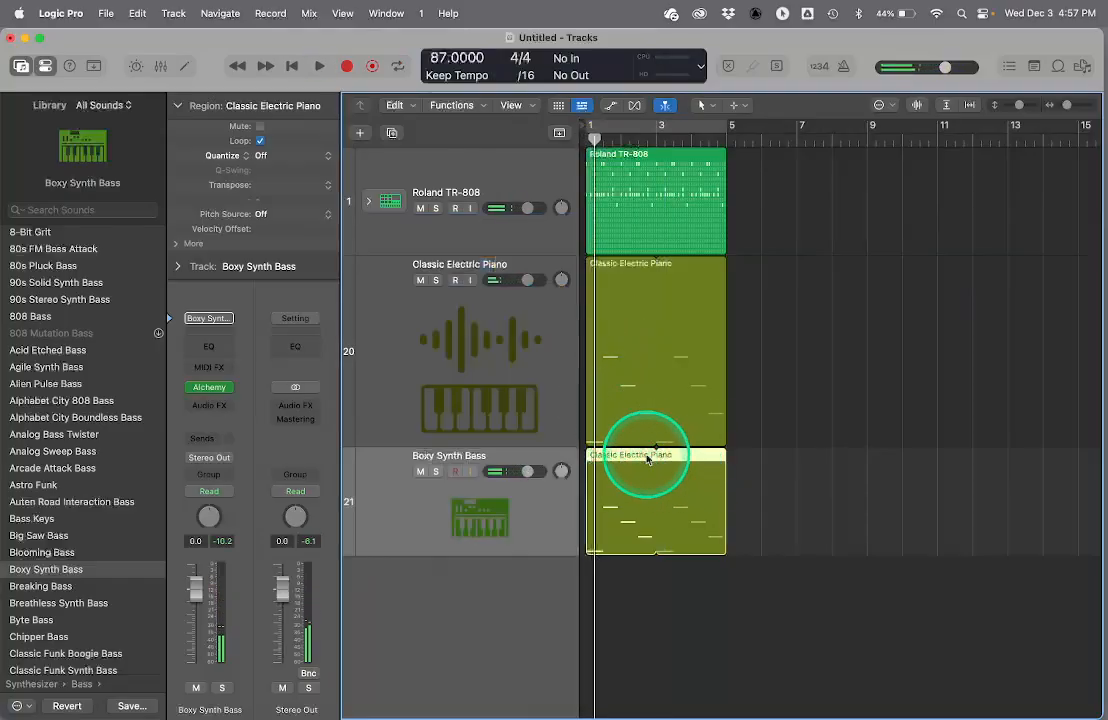
# - Play the drum, electric piano and bass tracks together, and compare the Classic Electric Piano region with its Boxy Synth Bass copy
pyautogui.press('space')
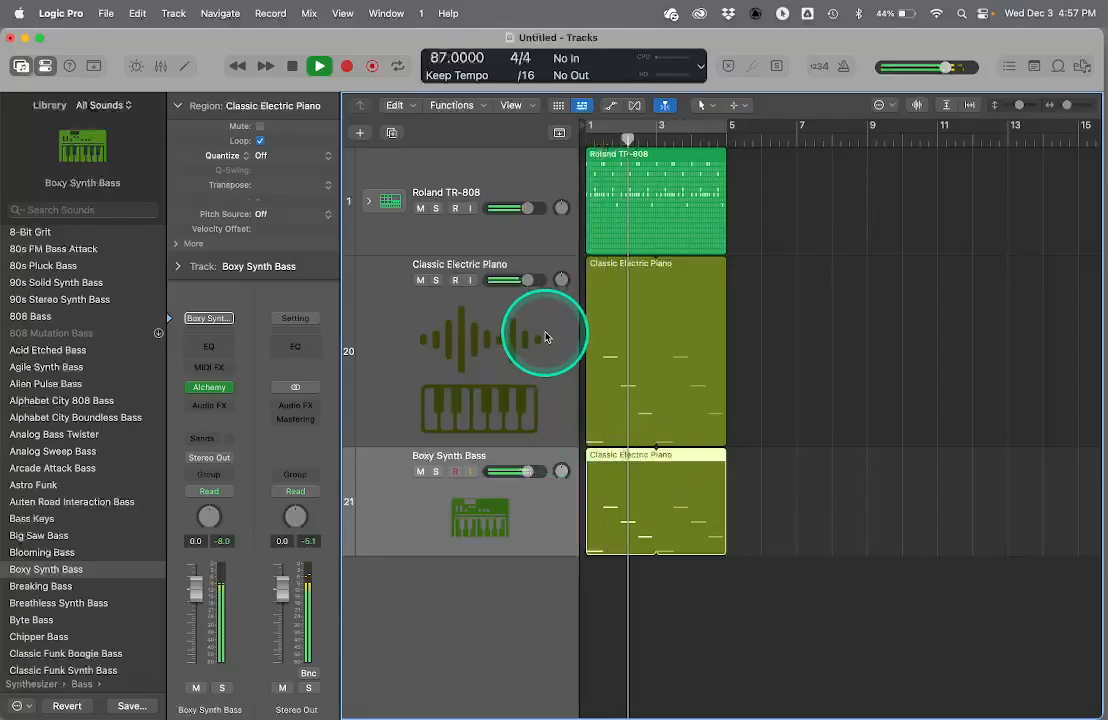
pyautogui.press('space')
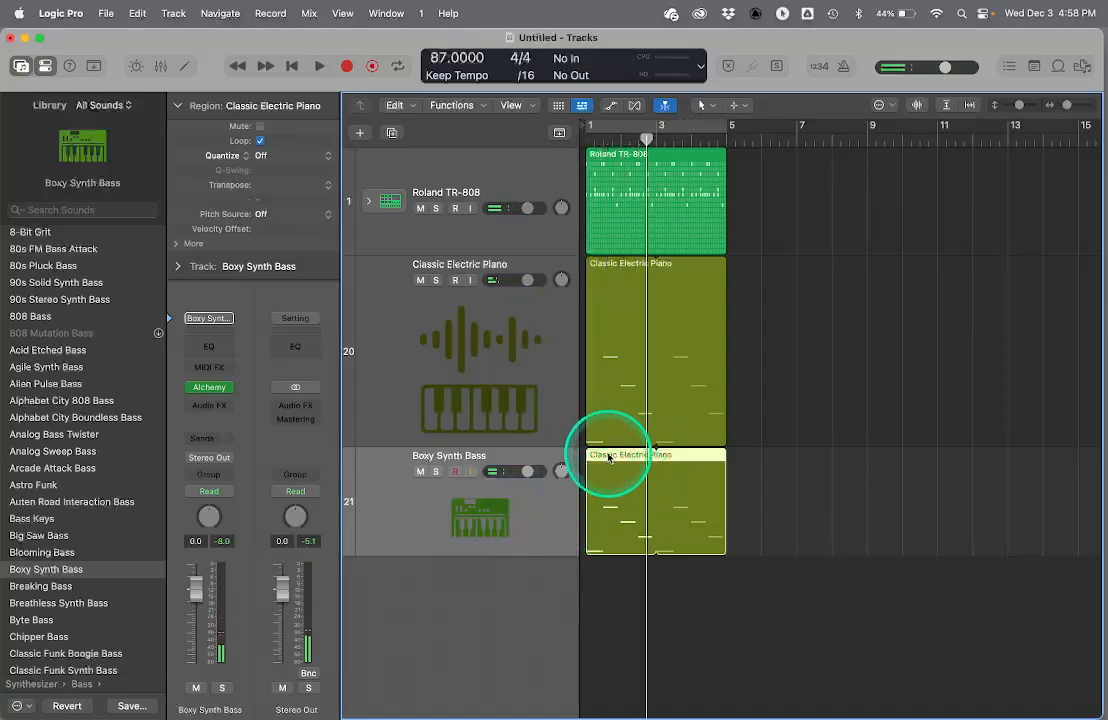
pyautogui.click(607, 271)
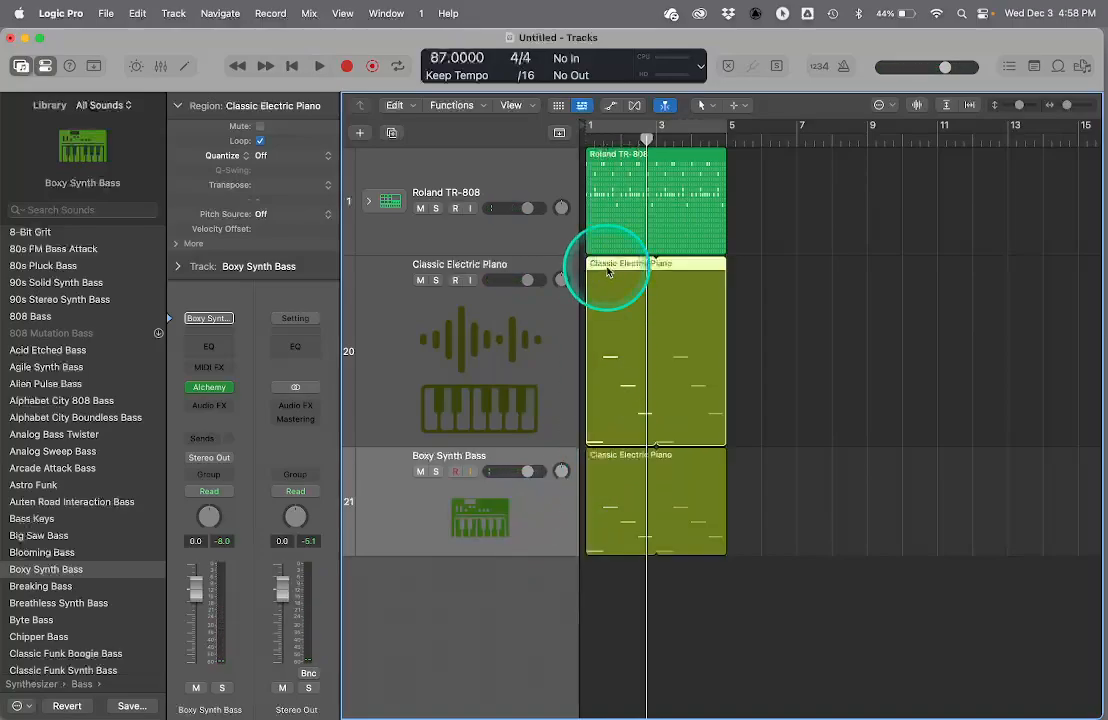
pyautogui.click(605, 461)
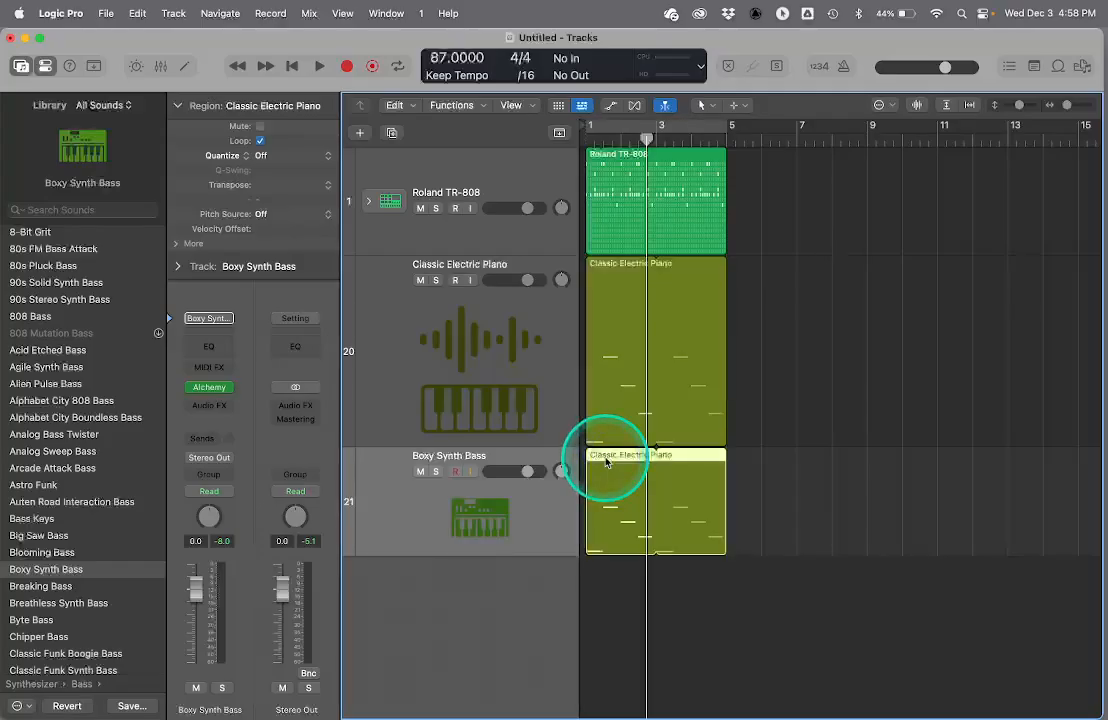
# - Transpose all notes of the Boxy Synth Bass region up four semitones in the Piano Roll, so the first note is E2
pyautogui.doubleClick(605, 461)
pyautogui.moveTo(597, 515); pyautogui.dragTo(602, 483)
pyautogui.press('super+z')
pyautogui.press('super+a')
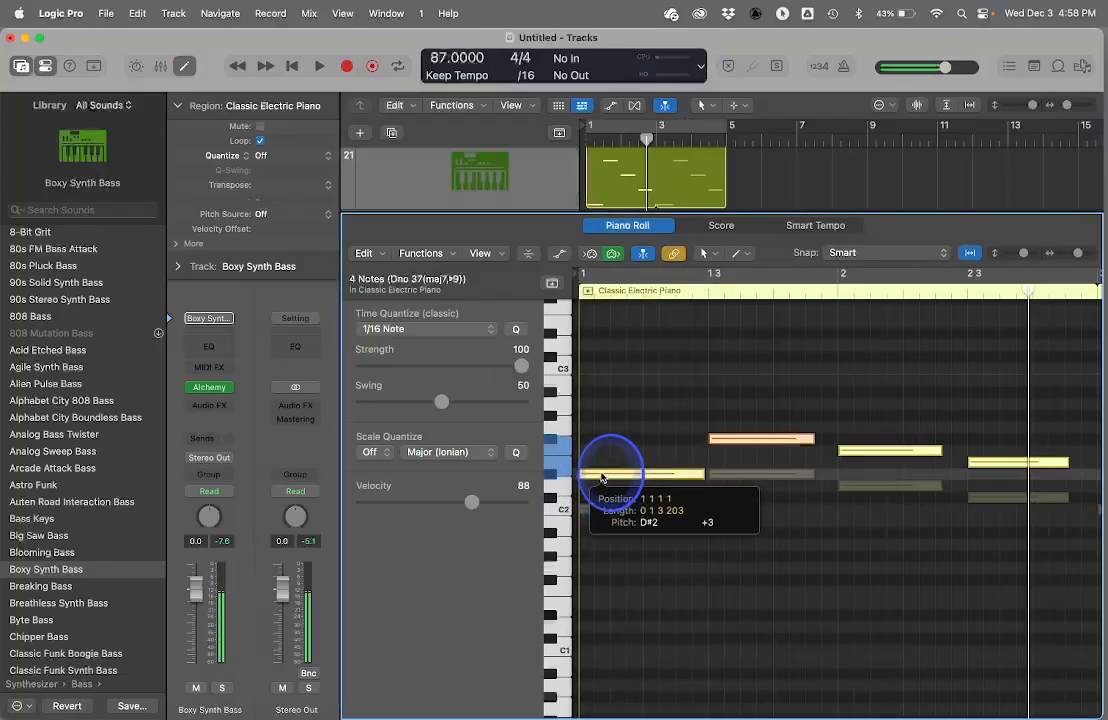
pyautogui.moveTo(601, 474); pyautogui.dragTo(601, 470)
# - Play the transposed bass with the other tracks from bar 1, and close the Piano Roll
pyautogui.press('super+Tab')
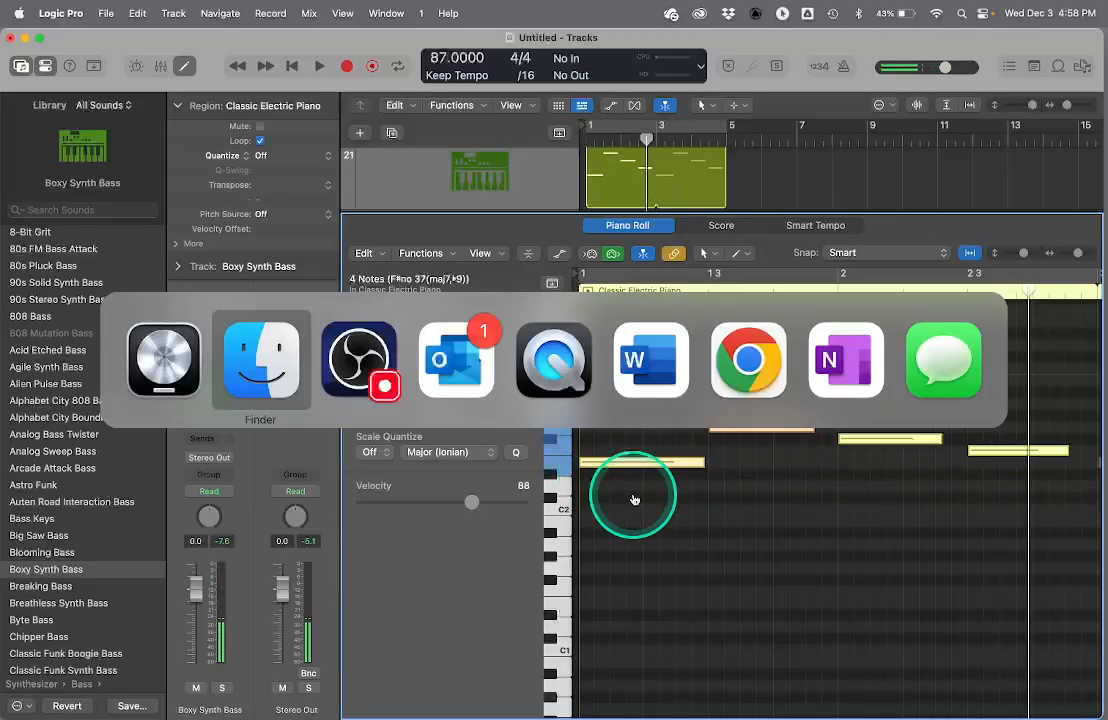
pyautogui.press('super+Tab')
pyautogui.press('space')
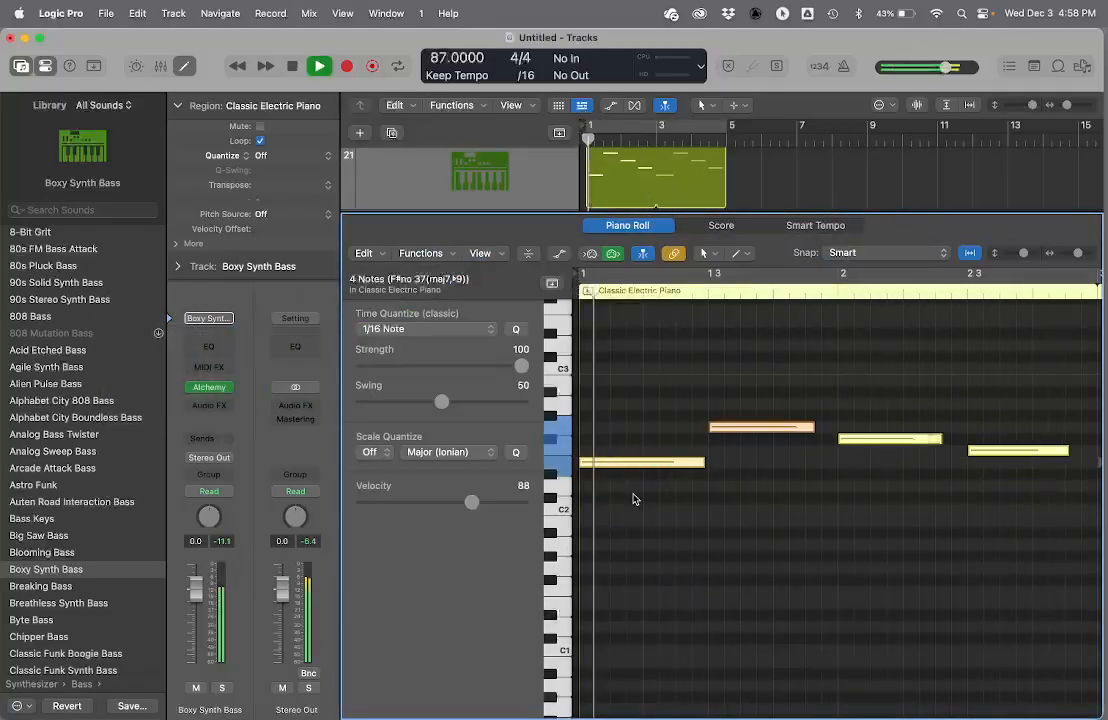
pyautogui.press('p')
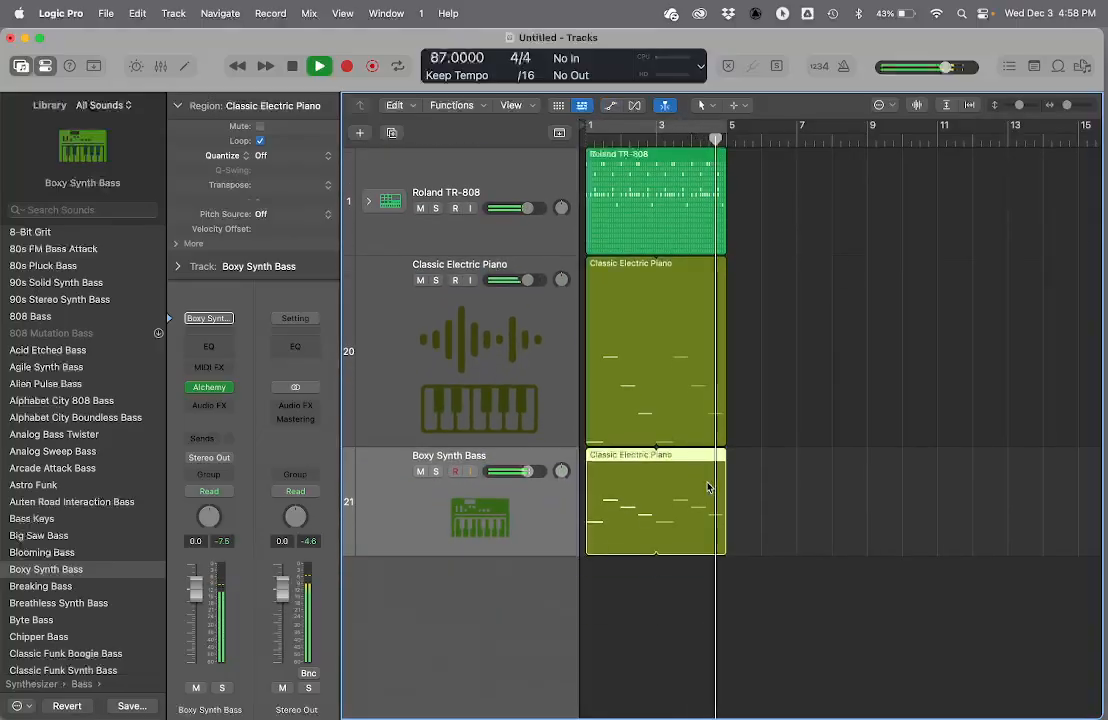
pyautogui.click(527, 334)
pyautogui.click(528, 538)
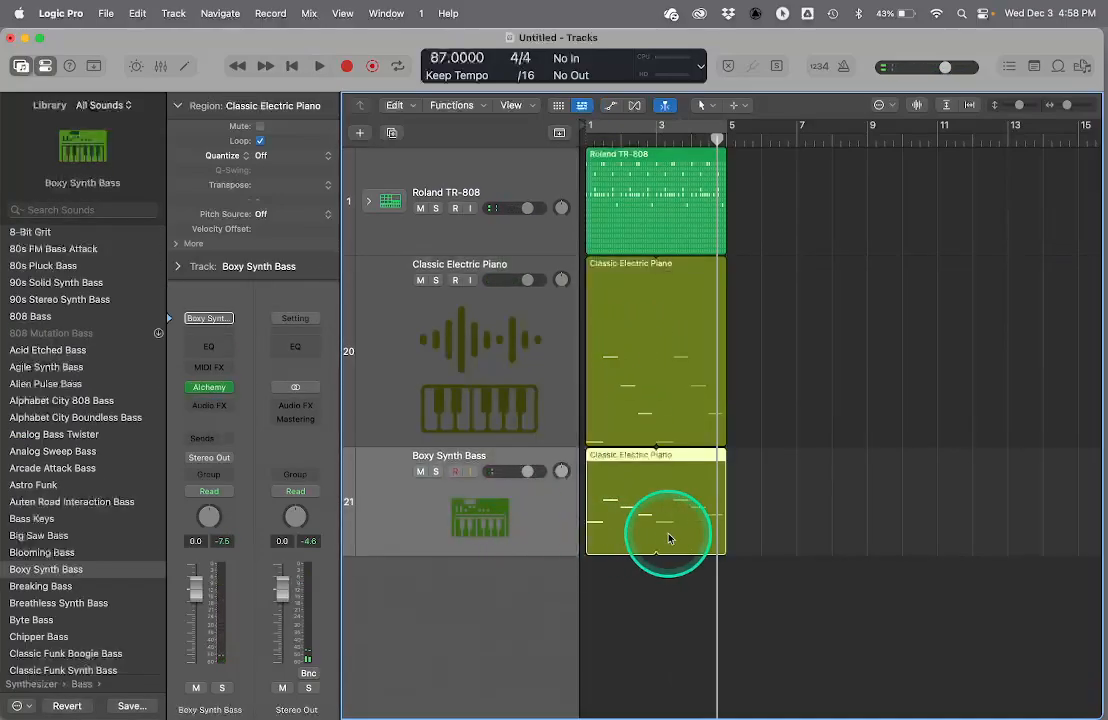
# - Create a pattern region at bar 5 on the Boxy Synth Bass track, and audition the C2 row's first step, leaving it off
pyautogui.rightClick(744, 516)
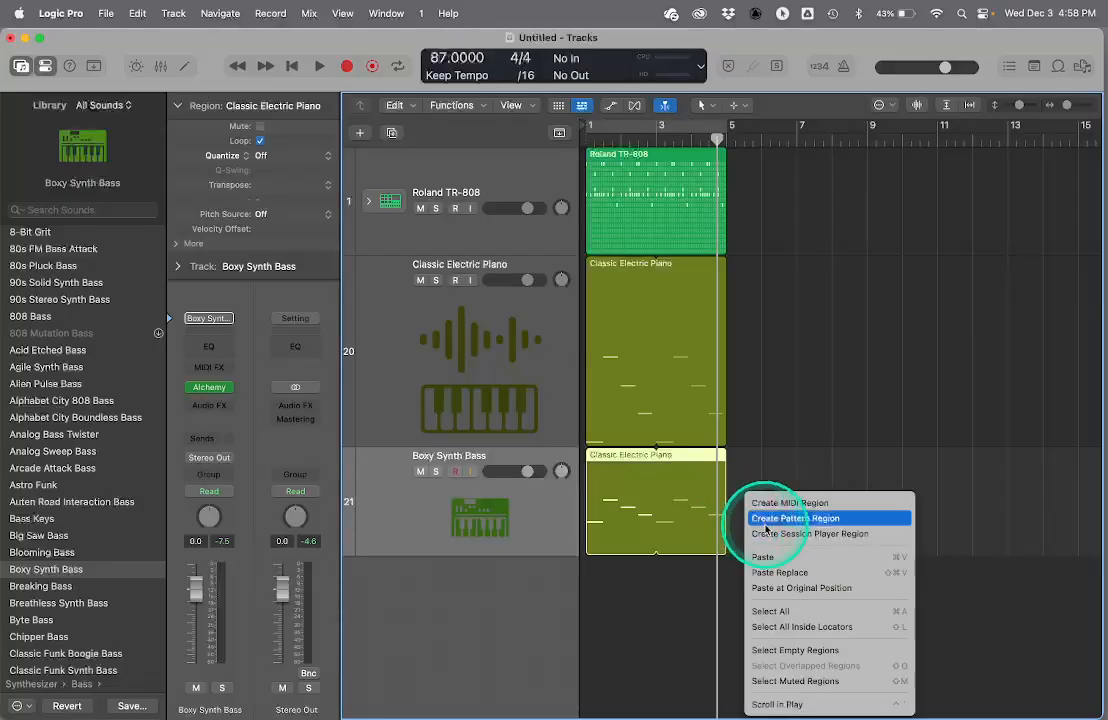
pyautogui.click(765, 520)
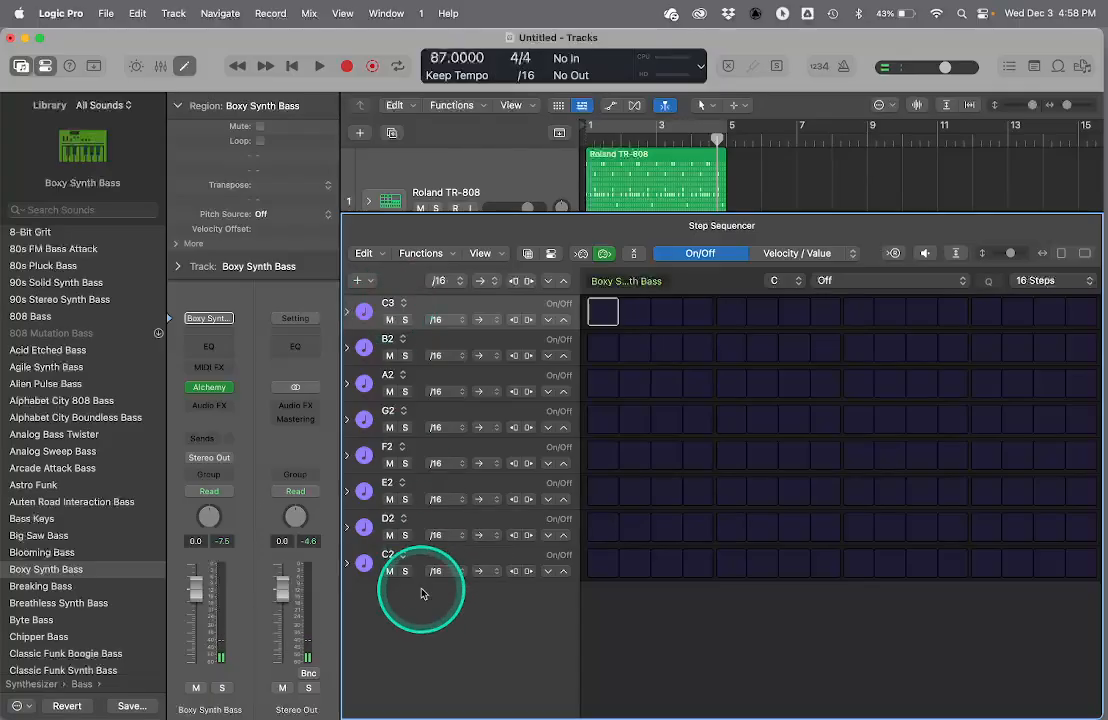
pyautogui.click(604, 565)
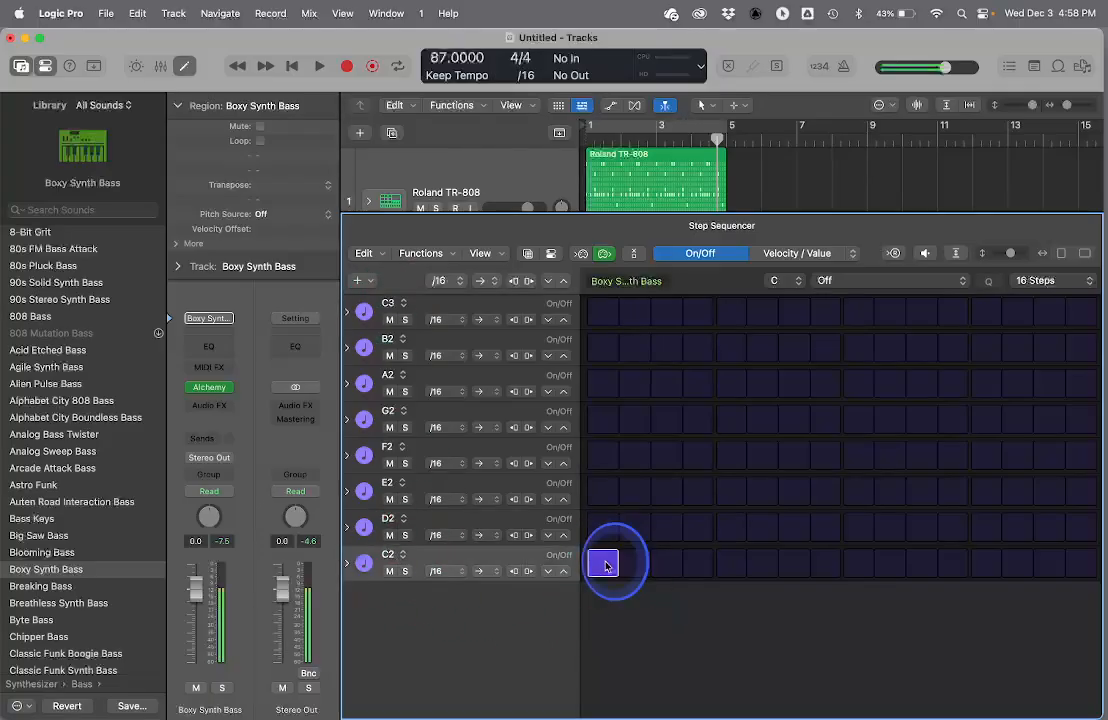
pyautogui.click(604, 566)
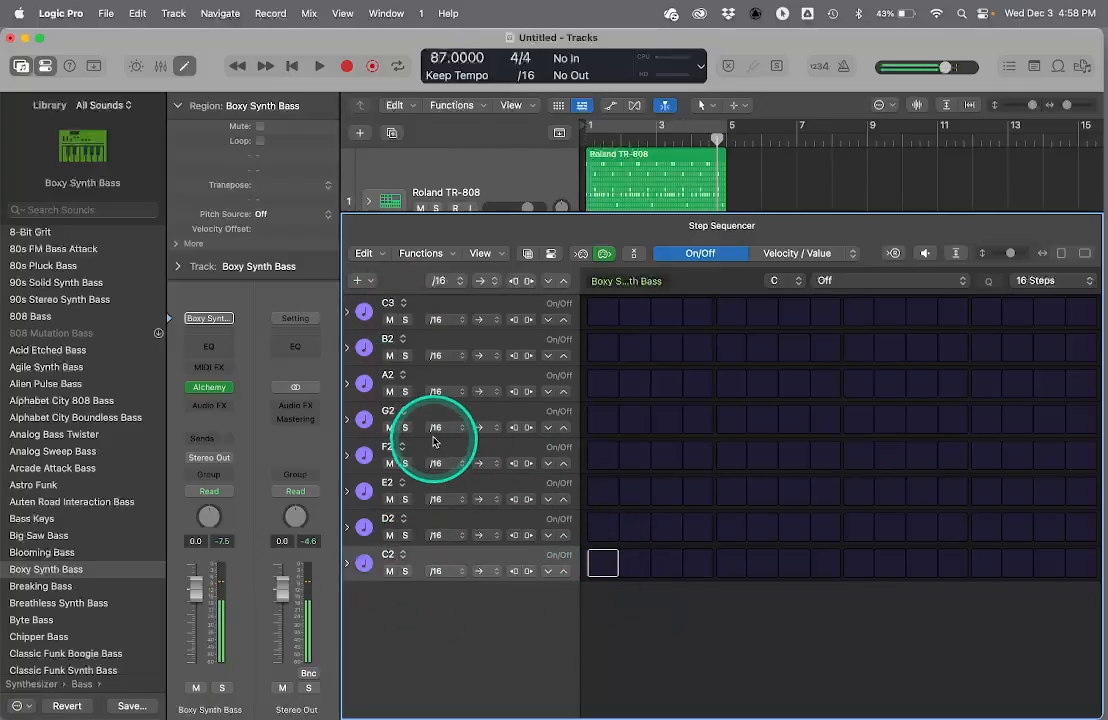
# - Turn on E2 at step 1, G2 at step 5 and the F2 row's step 9, reassigning that row to F#2
pyautogui.click(603, 491)
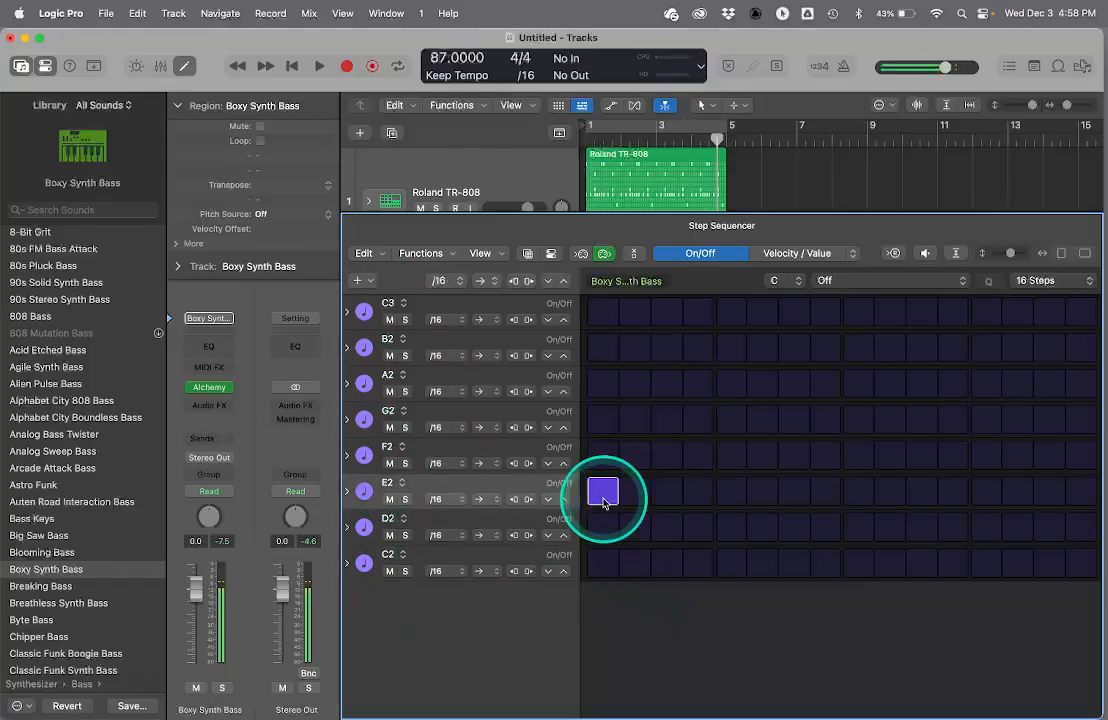
pyautogui.click(731, 421)
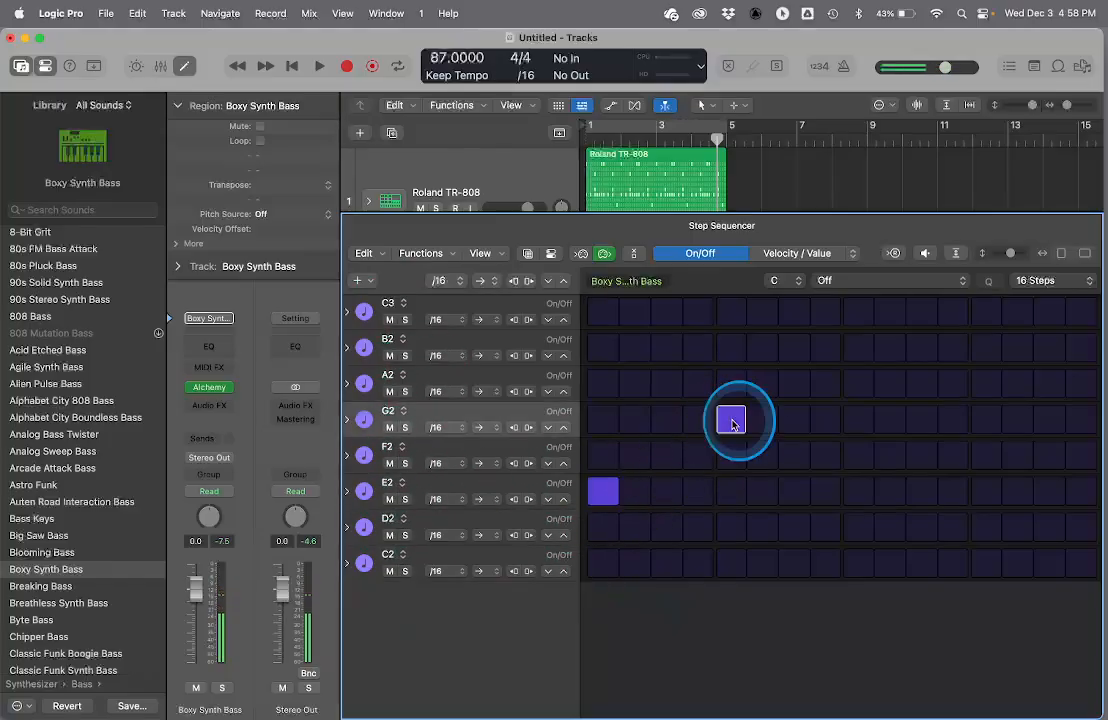
pyautogui.click(859, 455)
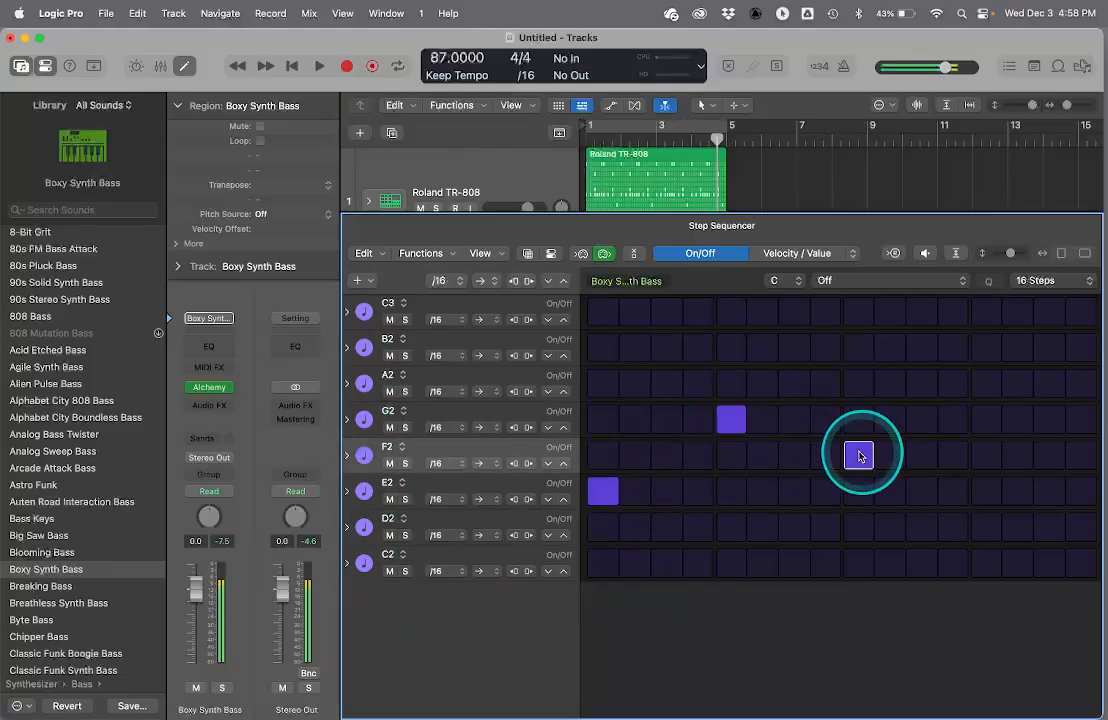
pyautogui.click(392, 448)
pyautogui.moveTo(408, 470)
pyautogui.moveTo(495, 573)
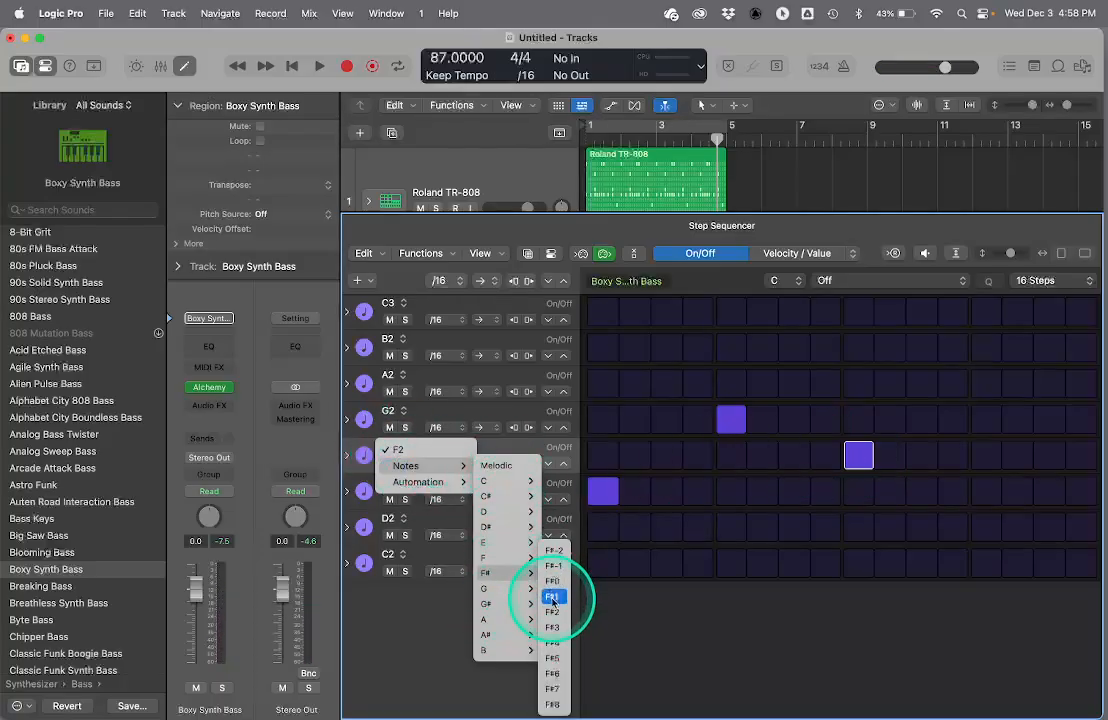
pyautogui.click(552, 612)
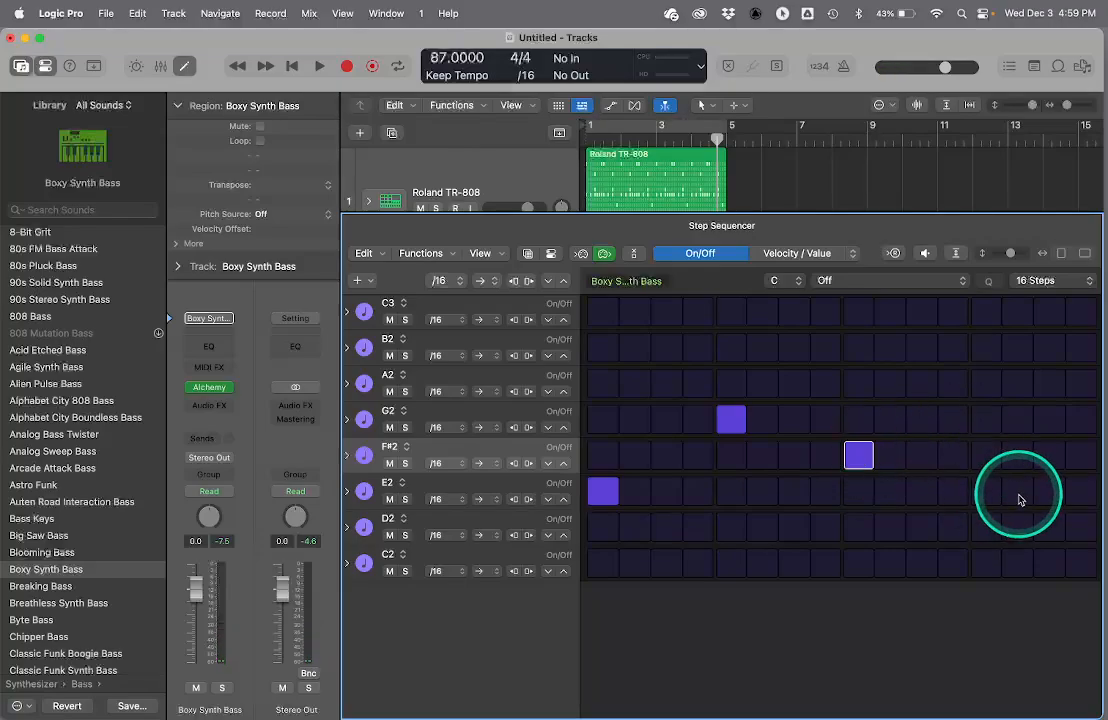
# - Turn on step 13 in the D2 row and reassign the row to note F2
pyautogui.click(993, 539)
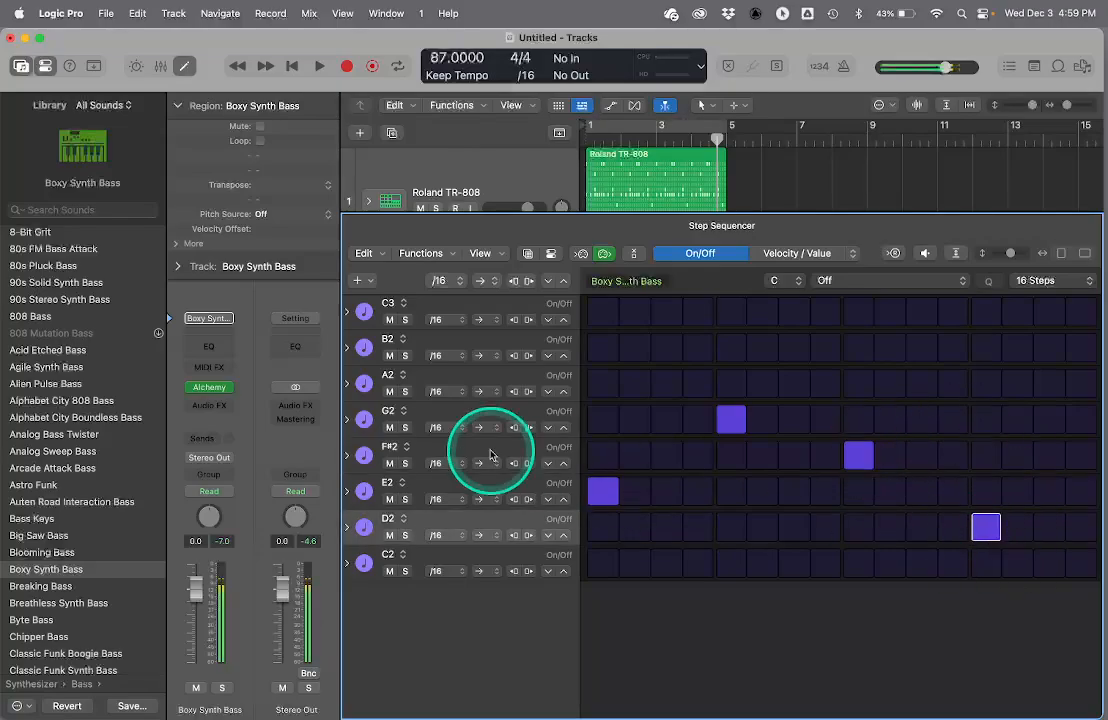
pyautogui.click(398, 522)
pyautogui.moveTo(405, 537)
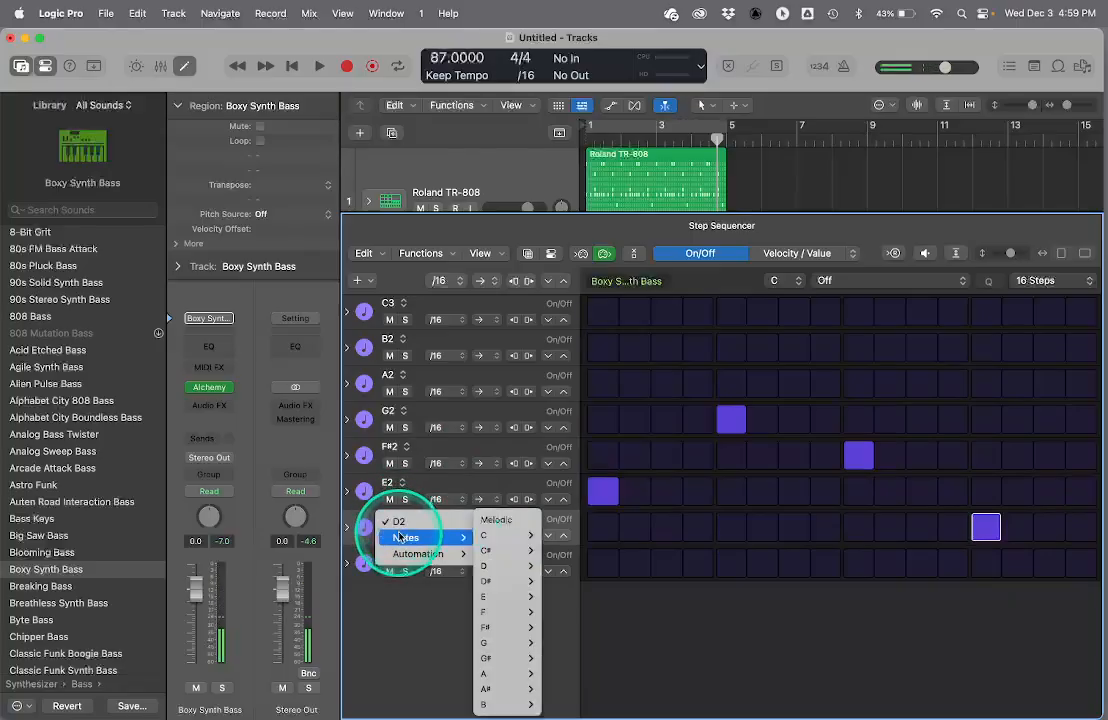
pyautogui.moveTo(484, 611)
pyautogui.click(561, 617)
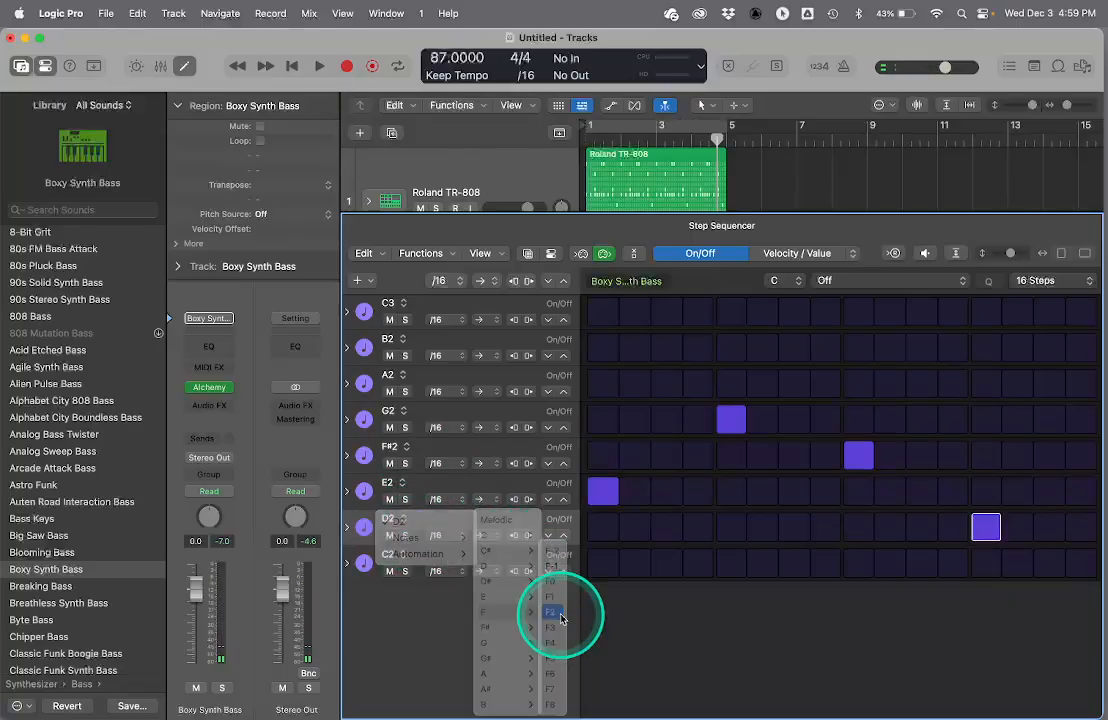
# - Check the four active steps in the E2, G2, F#2 and F2 rows, and close the Step Sequencer
pyautogui.click(604, 494)
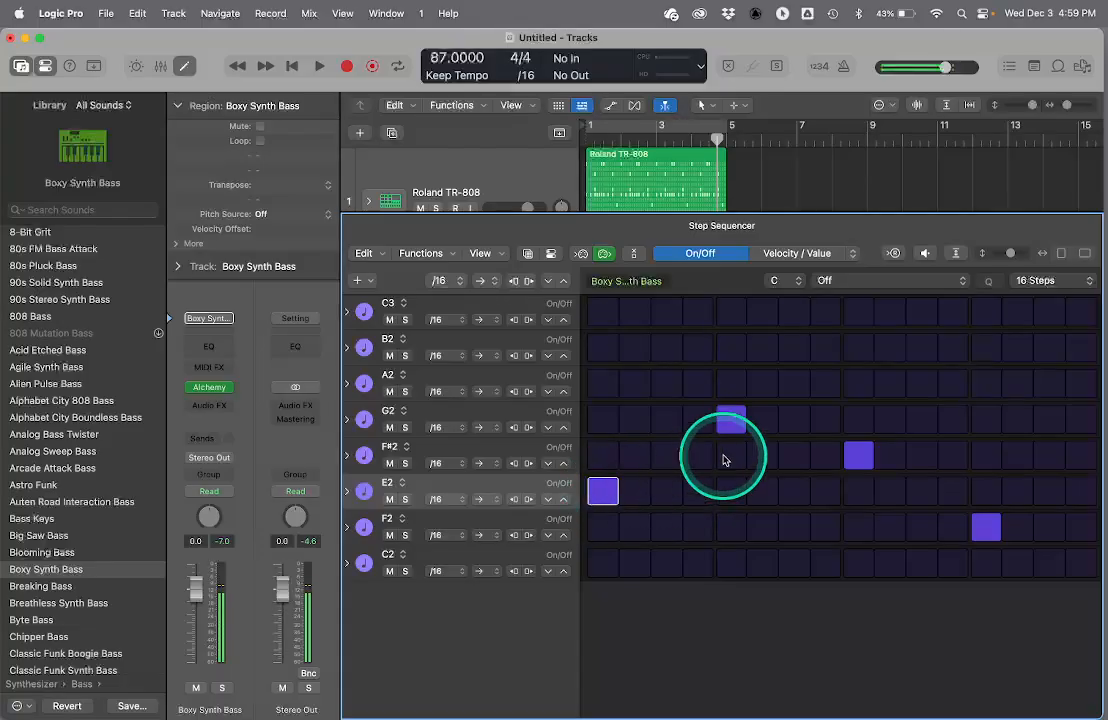
pyautogui.click(730, 423)
pyautogui.click(858, 458)
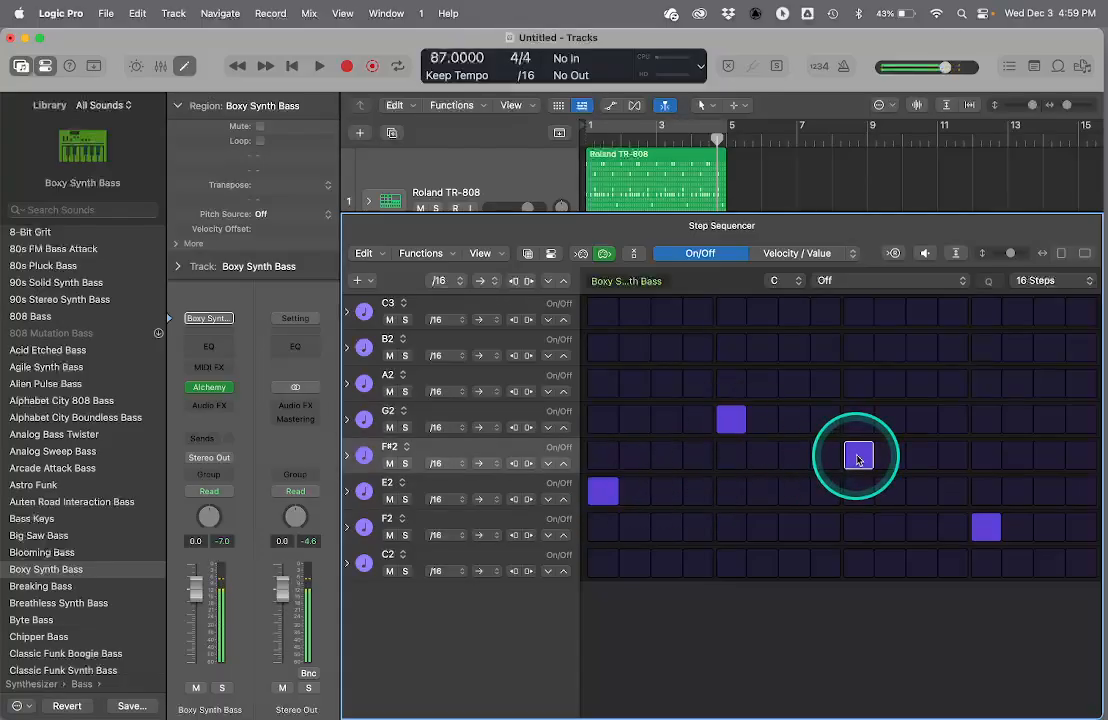
pyautogui.click(983, 529)
pyautogui.press('e')
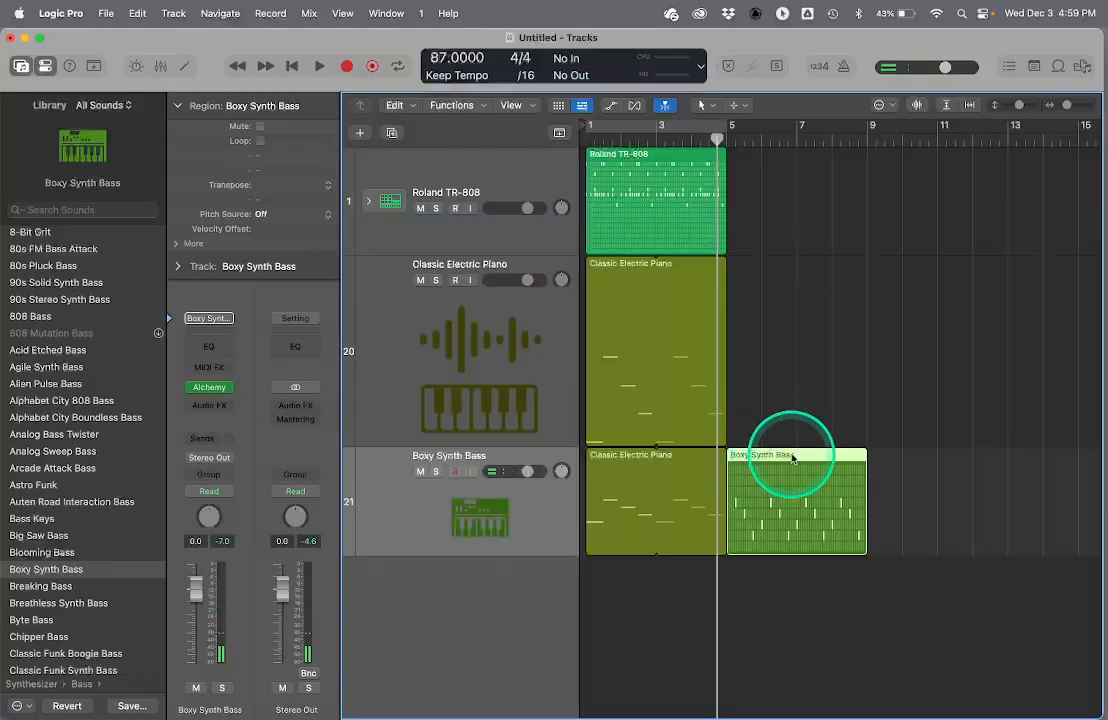
# - Extend the looped Classic Electric Piano region to bar 9, and play it against the bass pattern while viewing its steps
pyautogui.moveTo(725, 398); pyautogui.dragTo(856, 384)
pyautogui.press('space')
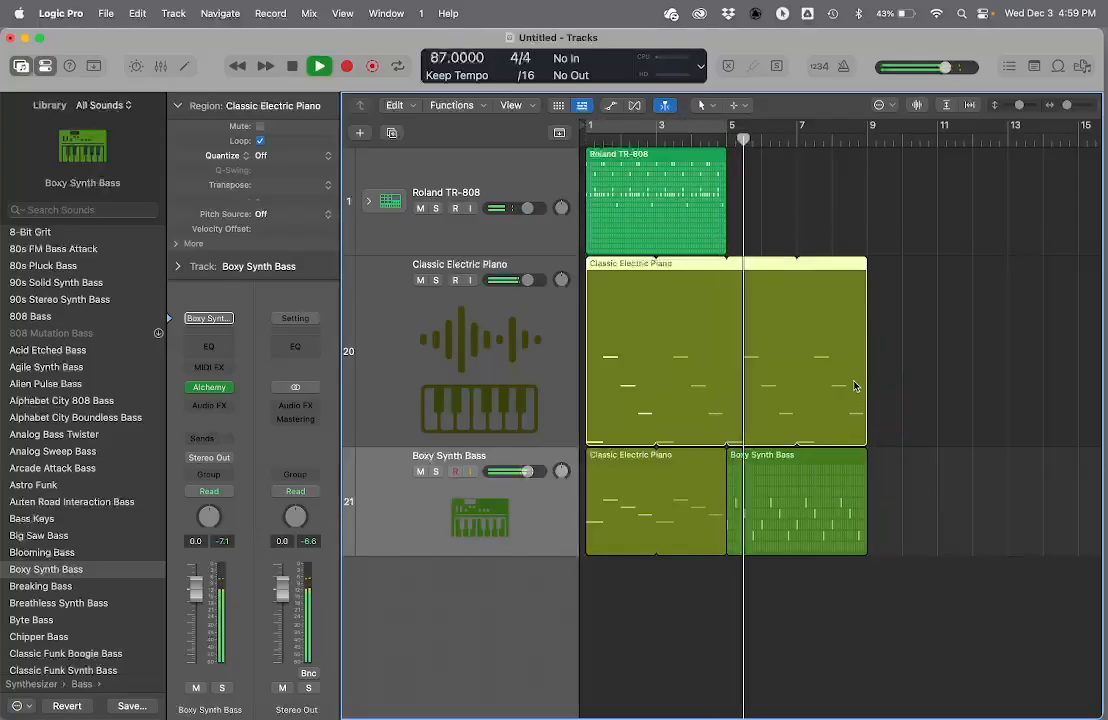
pyautogui.press('p')
pyautogui.press('p')
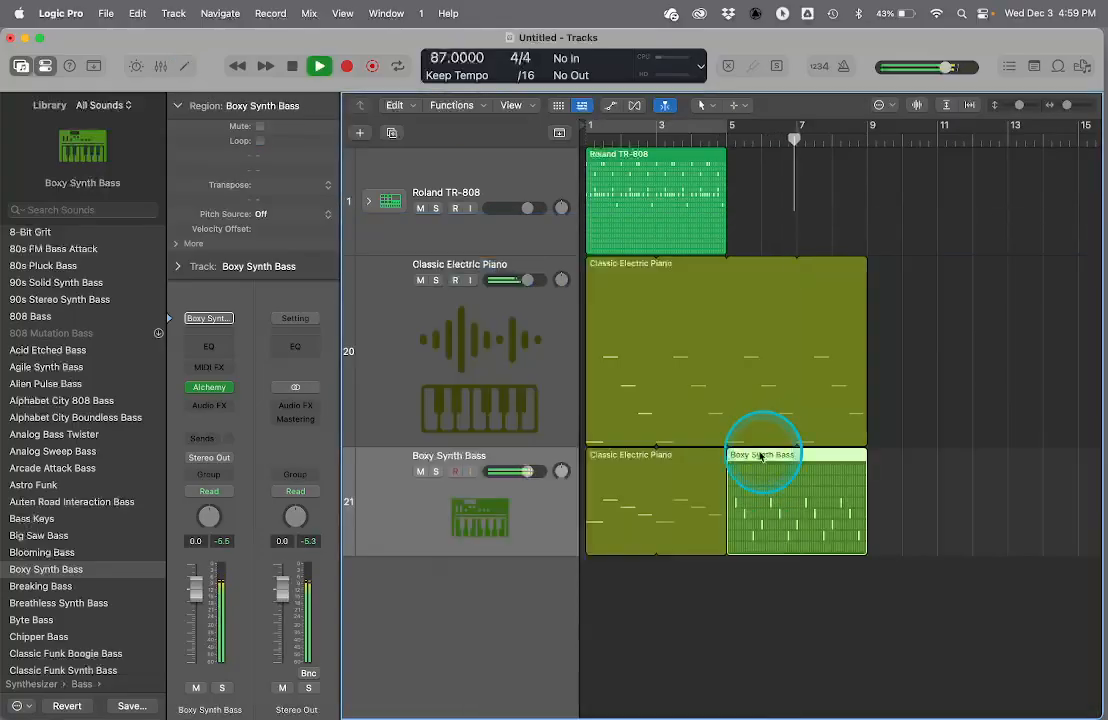
pyautogui.doubleClick(761, 458)
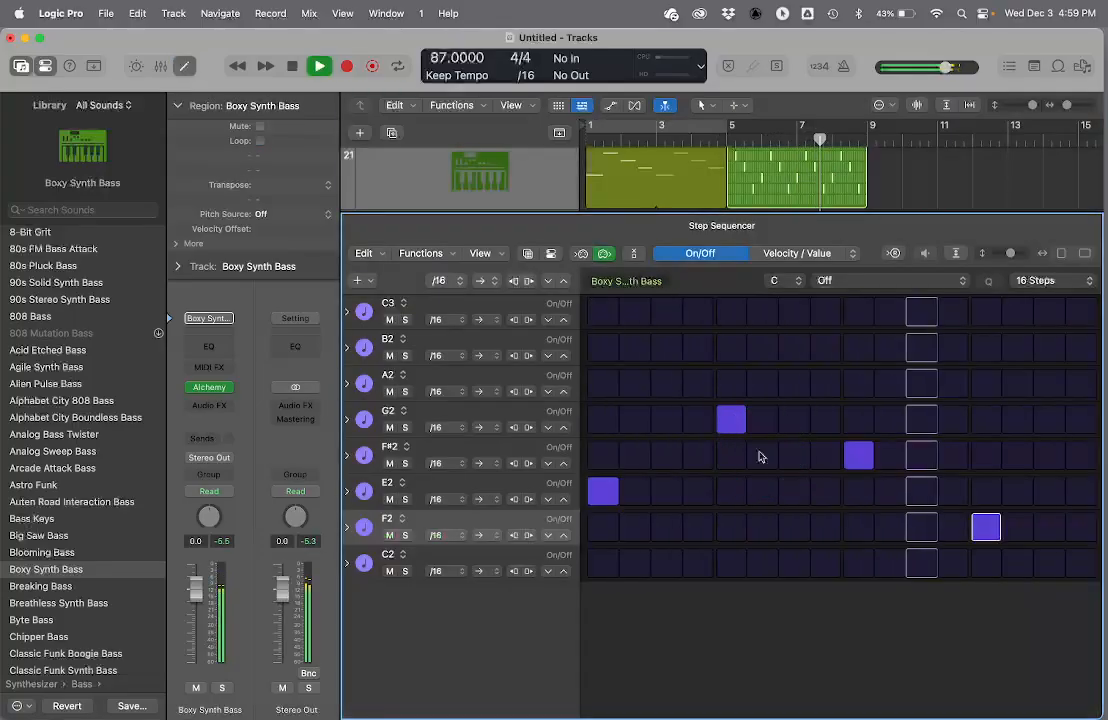
pyautogui.press('e')
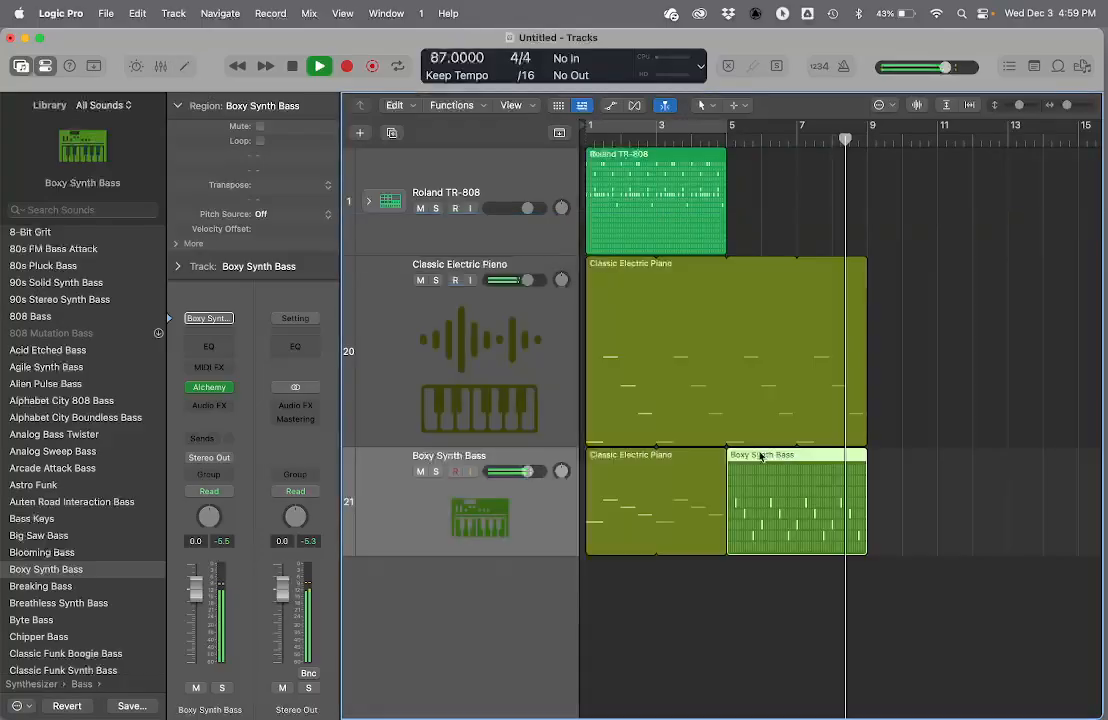
pyautogui.press('space')
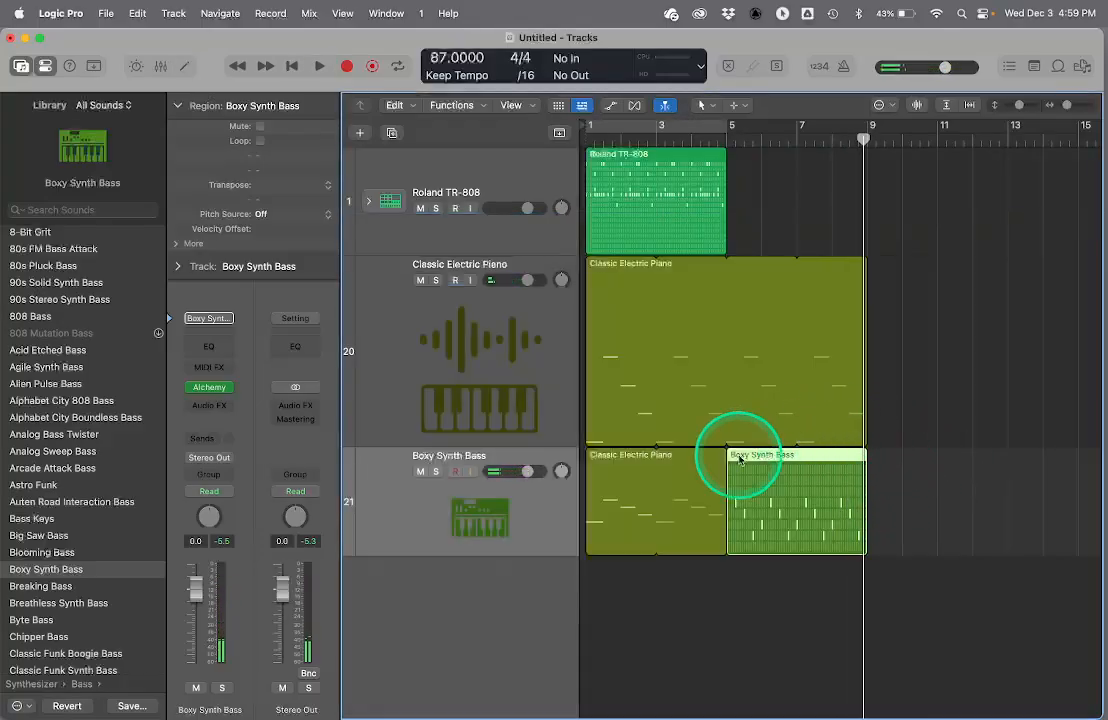
# - Move the Boxy Synth Bass pattern region to bar 9, and shorten the Classic Electric Piano loop to end at bar 5
pyautogui.moveTo(766, 460); pyautogui.dragTo(903, 484)
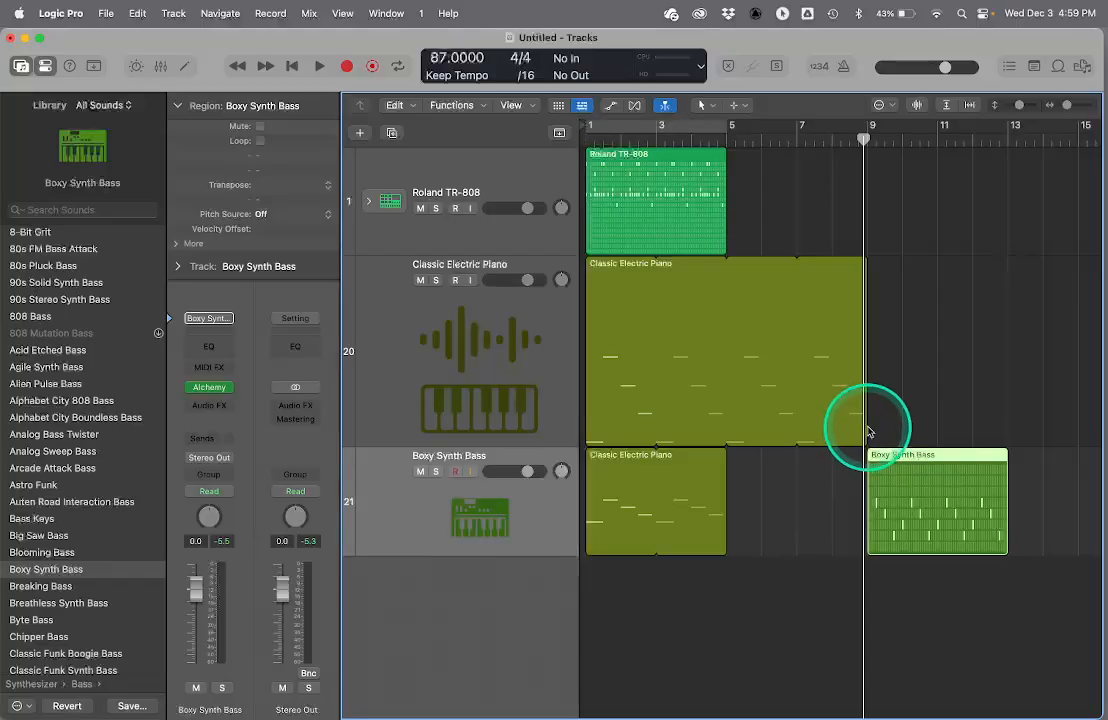
pyautogui.moveTo(866, 428); pyautogui.dragTo(727, 428)
pyautogui.click(748, 449)
pyautogui.click(647, 336)
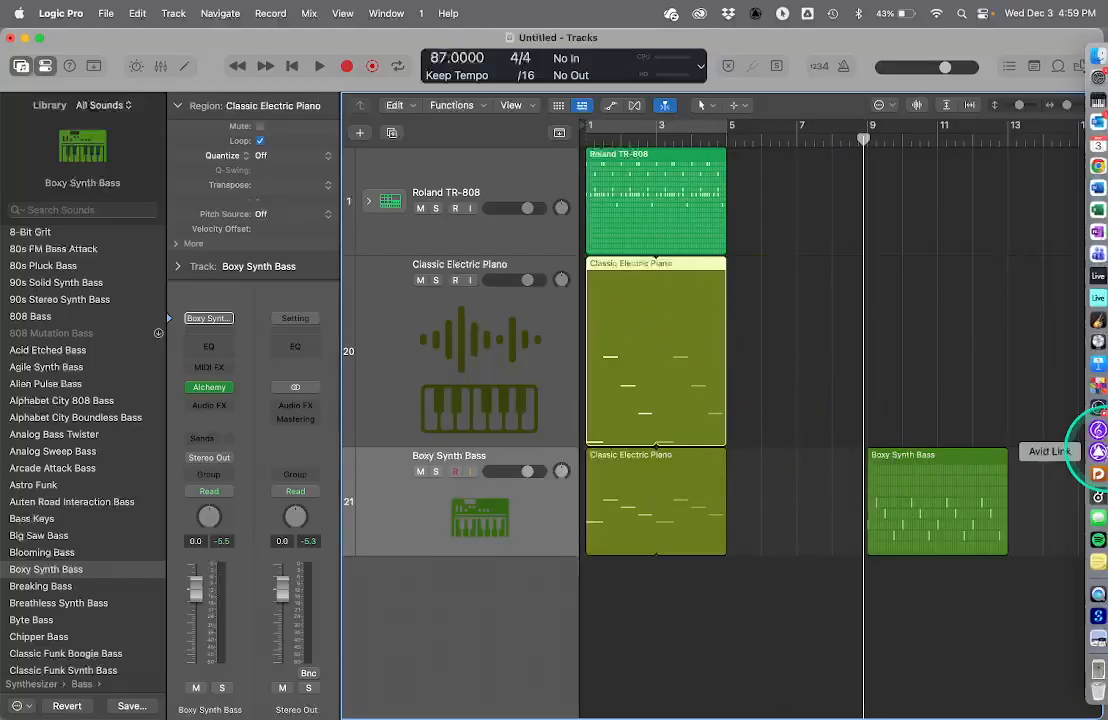